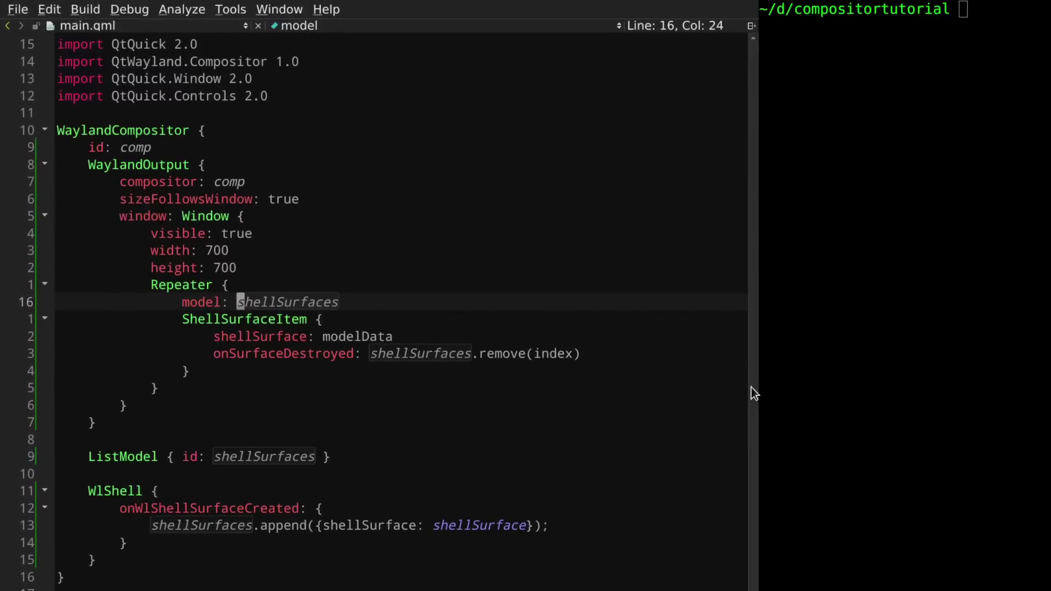
Step: Build and run the compositortutorial project from the editor with Ctrl+R
{"action": "left_click", "coordinate": [189, 321]}
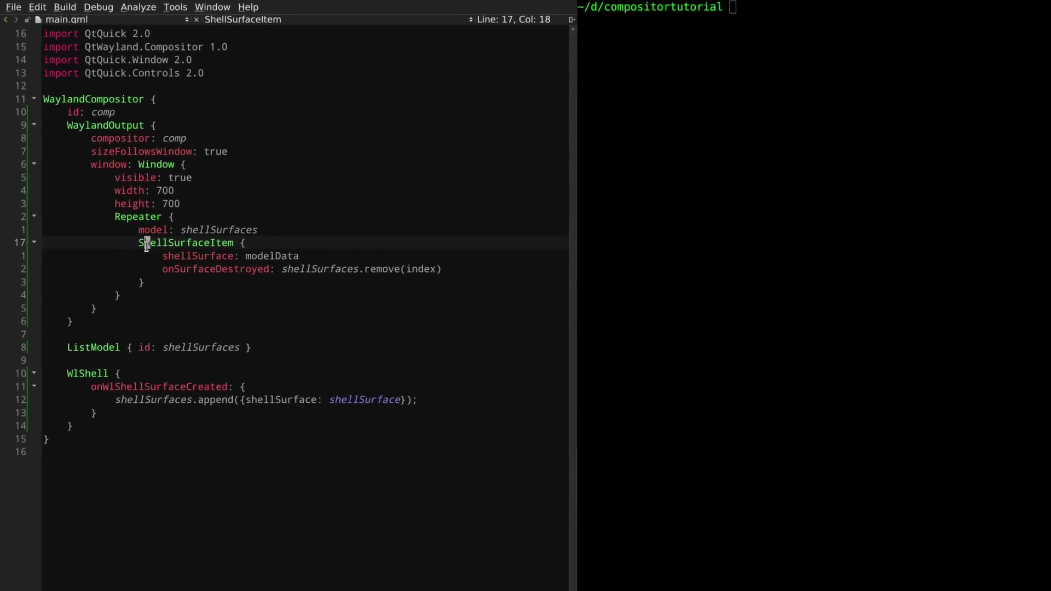
{"action": "key", "text": "ctrl+r"}
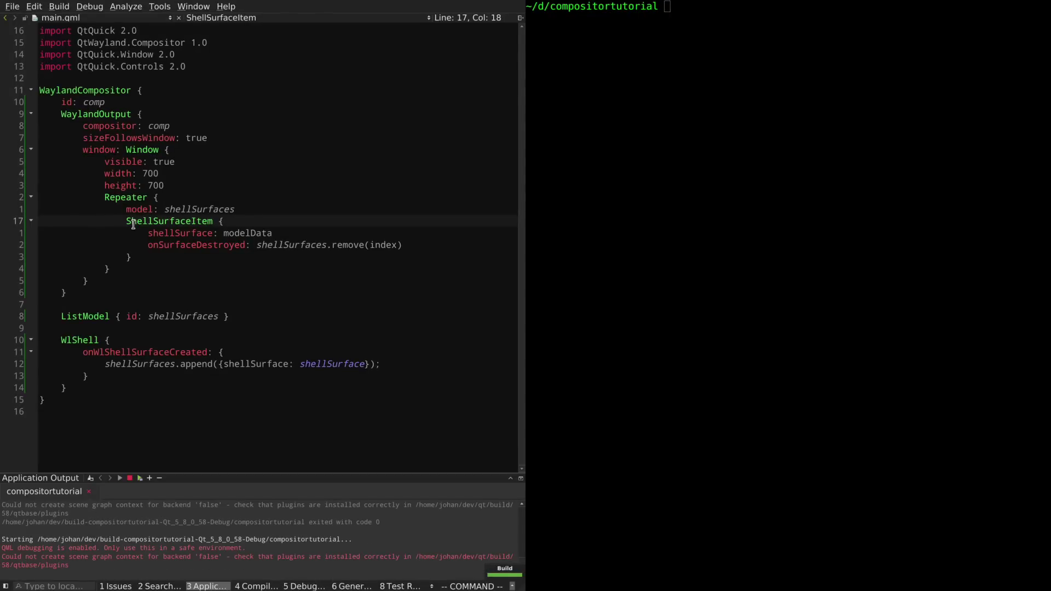
Step: Launch the Wiggly client in the terminal with 'wiggly --platform wayland'
{"action": "left_click", "coordinate": [716, 229]}
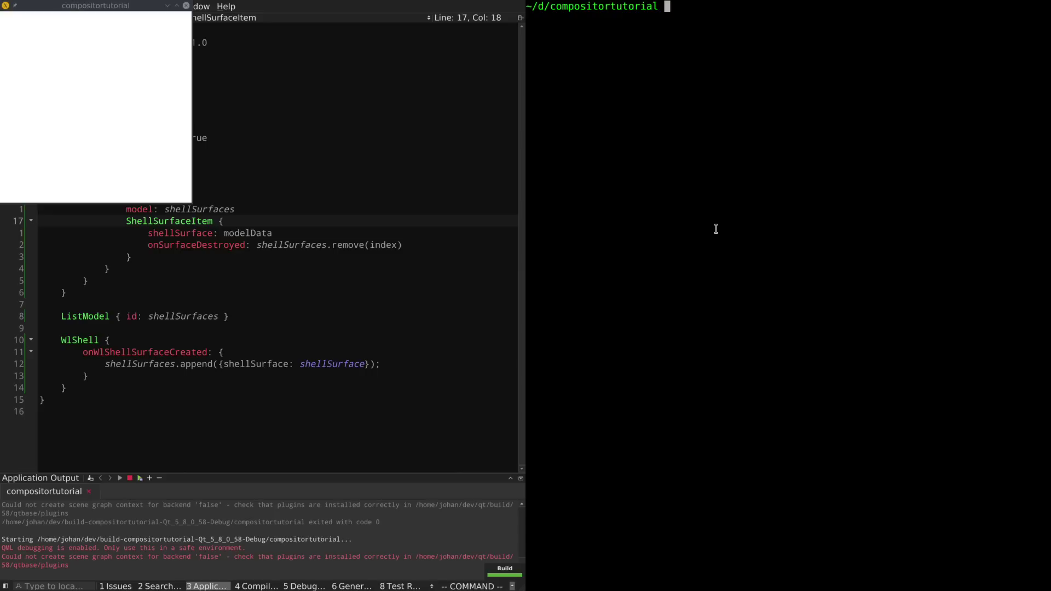
{"action": "type", "text": "wiggly"}
{"action": "type", "text": " --platform wayl"}
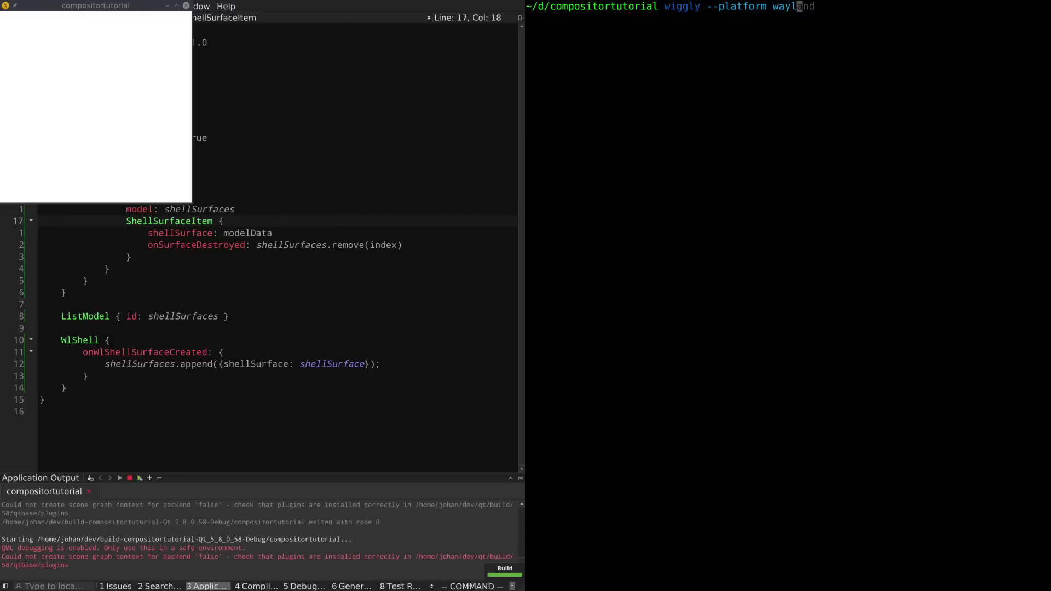
{"action": "type", "text": "and"}
{"action": "key", "text": "Return"}
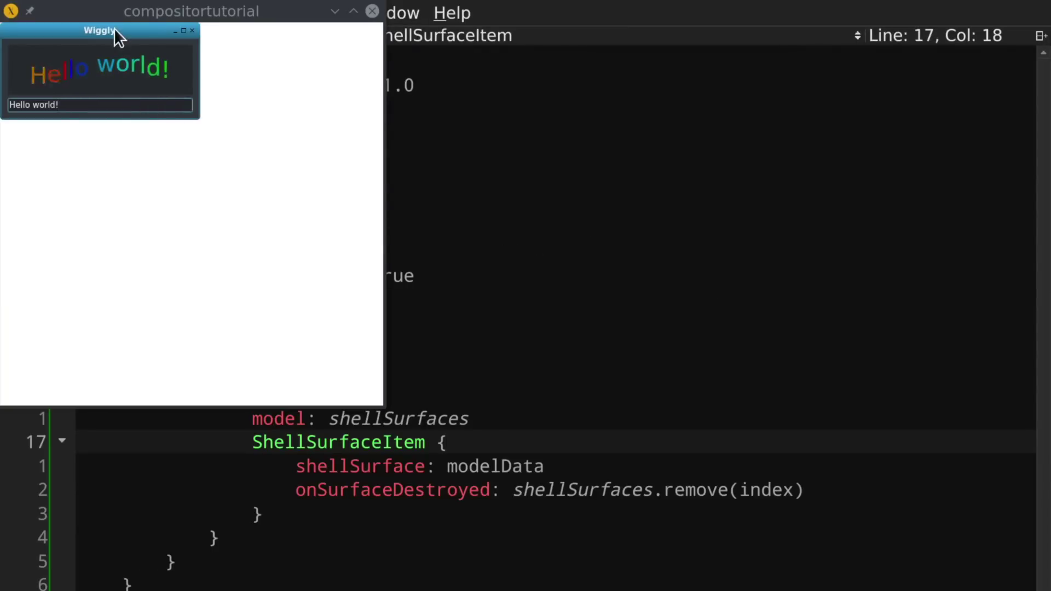
Step: Drag the two Wiggly windows to new positions and widen the upper one
{"action": "mouse_move", "coordinate": [115, 28]}
{"action": "left_mouse_down"}
{"action": "mouse_move", "coordinate": [299, 363]}
{"action": "mouse_move", "coordinate": [272, 270]}
{"action": "left_mouse_up"}
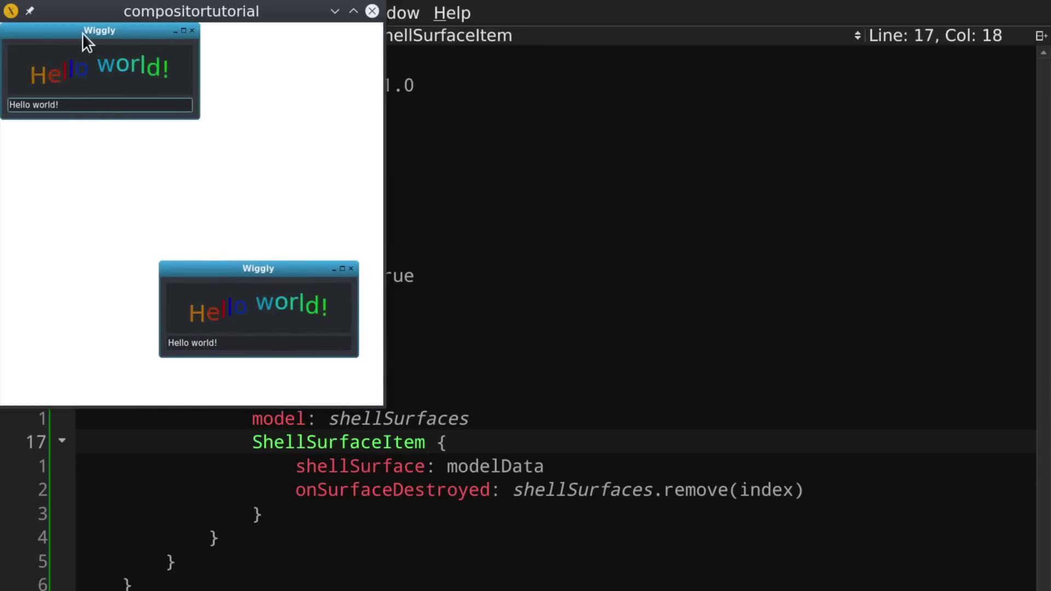
{"action": "left_click_drag", "start_coordinate": [83, 32], "coordinate": [129, 97]}
{"action": "left_click_drag", "start_coordinate": [195, 96], "coordinate": [246, 119]}
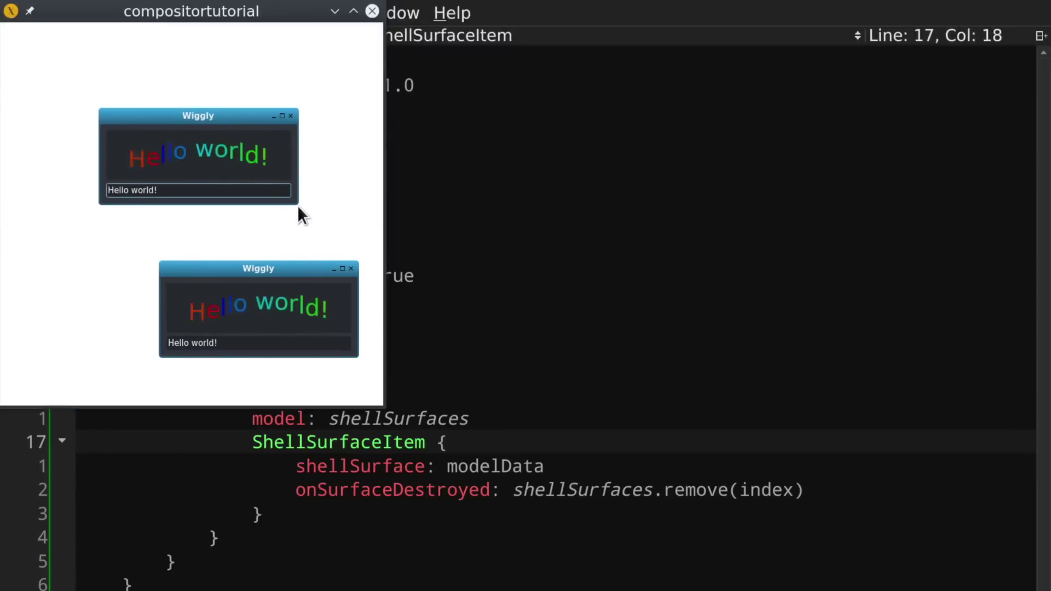
{"action": "left_click_drag", "start_coordinate": [303, 215], "coordinate": [407, 209]}
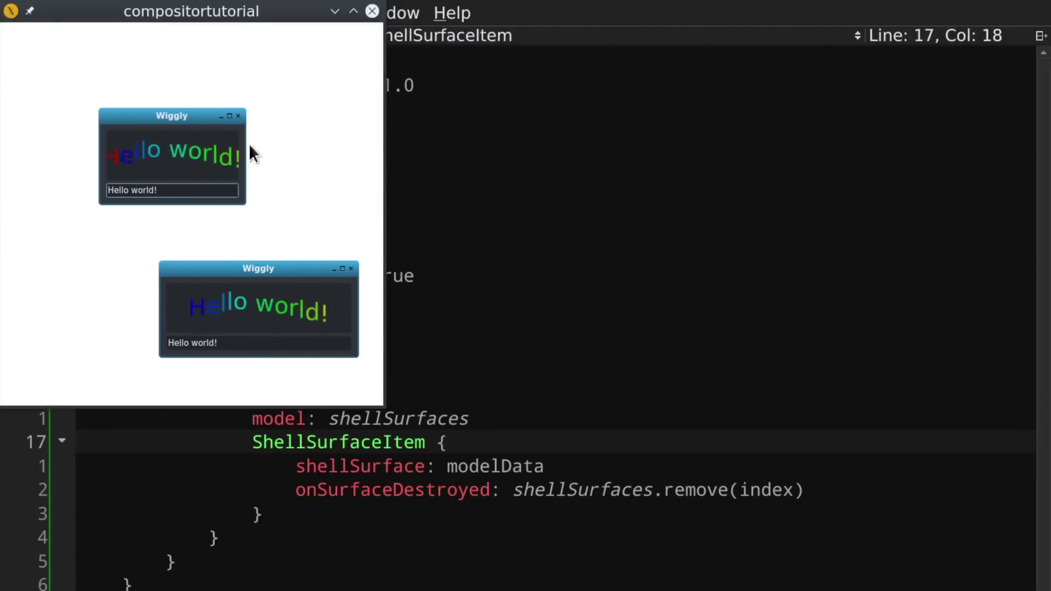
Step: Maximize and close both Wiggly windows, then close the compositor window
{"action": "left_click", "coordinate": [231, 116]}
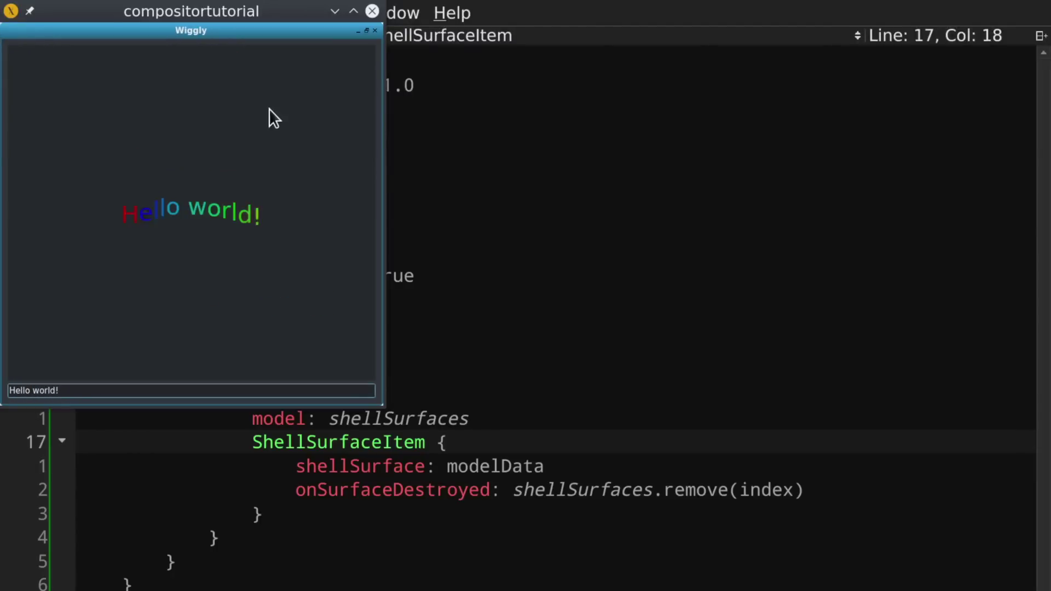
{"action": "left_click", "coordinate": [375, 30]}
{"action": "left_click", "coordinate": [350, 274]}
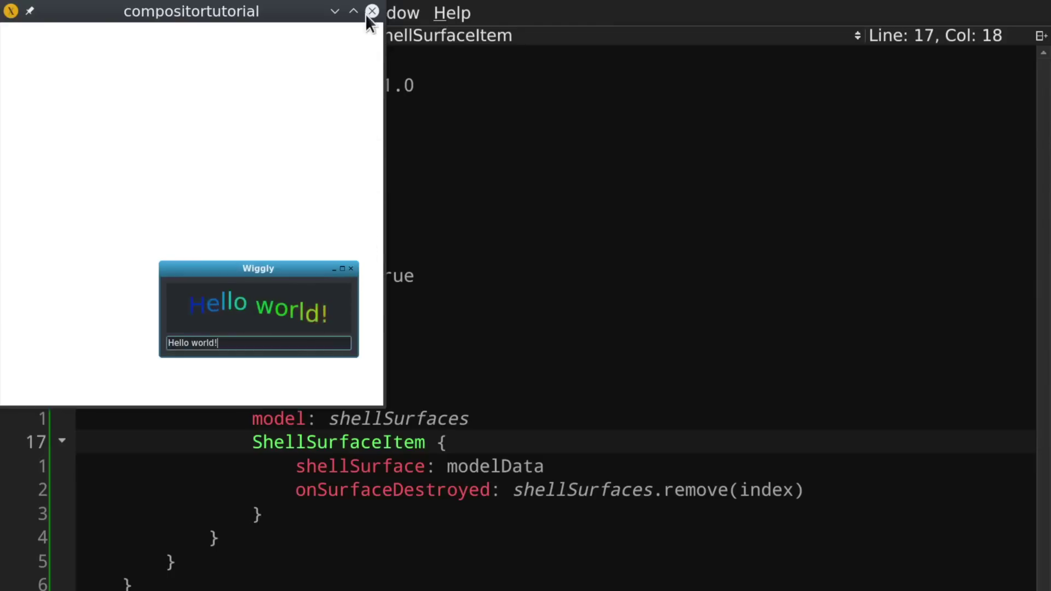
{"action": "left_click", "coordinate": [350, 271]}
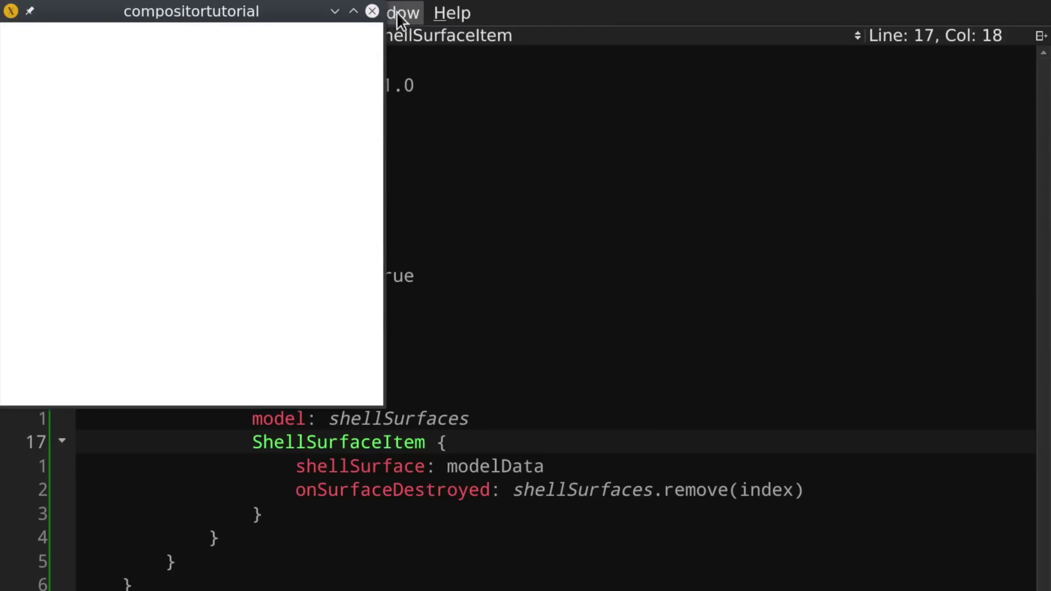
{"action": "left_click", "coordinate": [368, 11]}
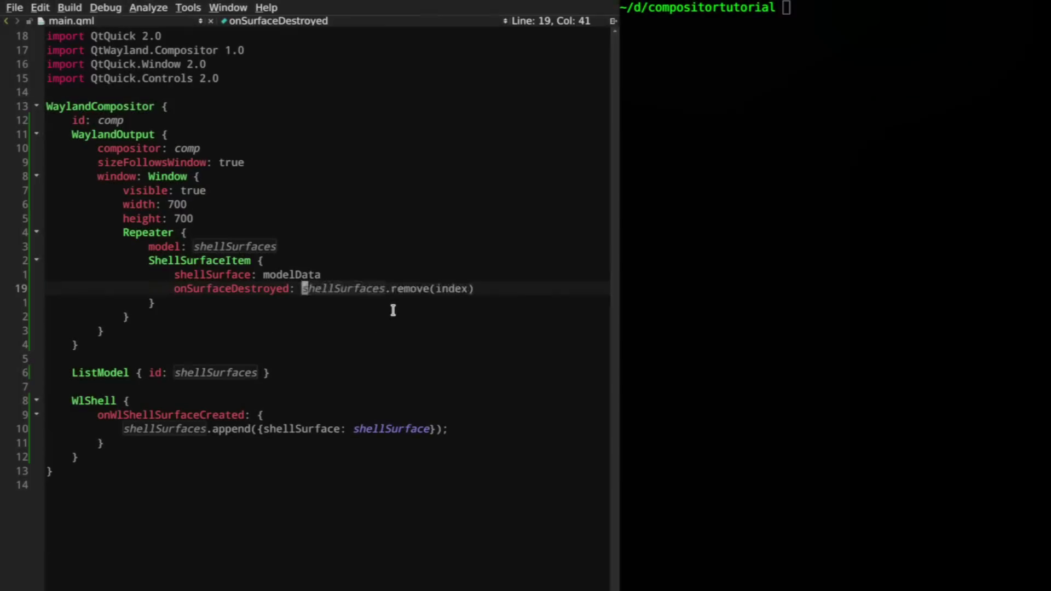
Step: Replace the onSurfaceDestroyed removal call with a SequentialAnimation named destroyAnimation
{"action": "key", "text": "Delete"}
{"action": "type", "text": "destroyAn"}
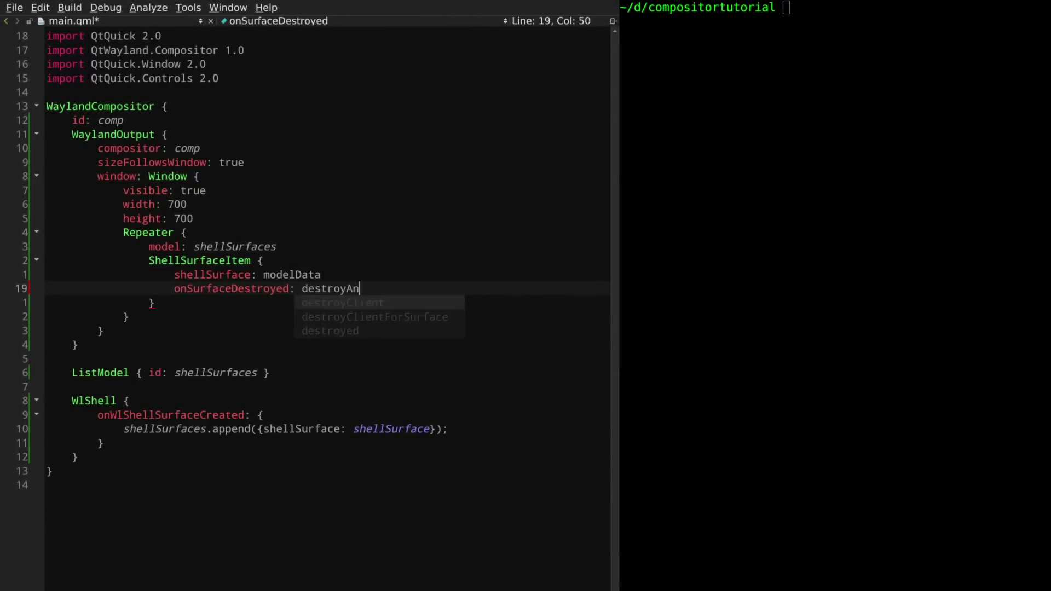
{"action": "type", "text": "imation.start()"}
{"action": "key", "text": "Return"}
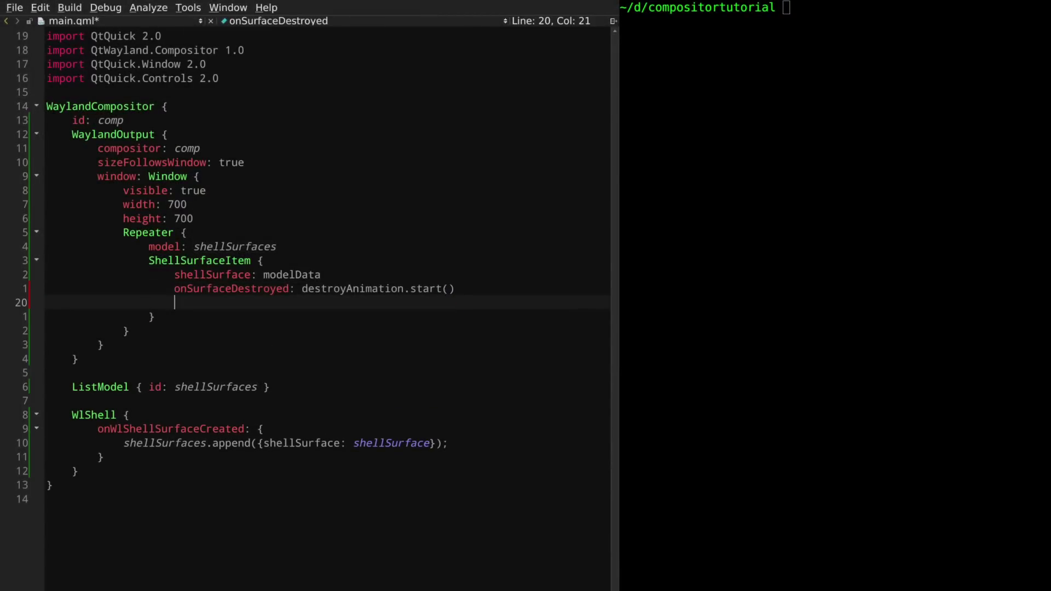
{"action": "type", "text": "Sequ"}
{"action": "key", "text": "Return"}
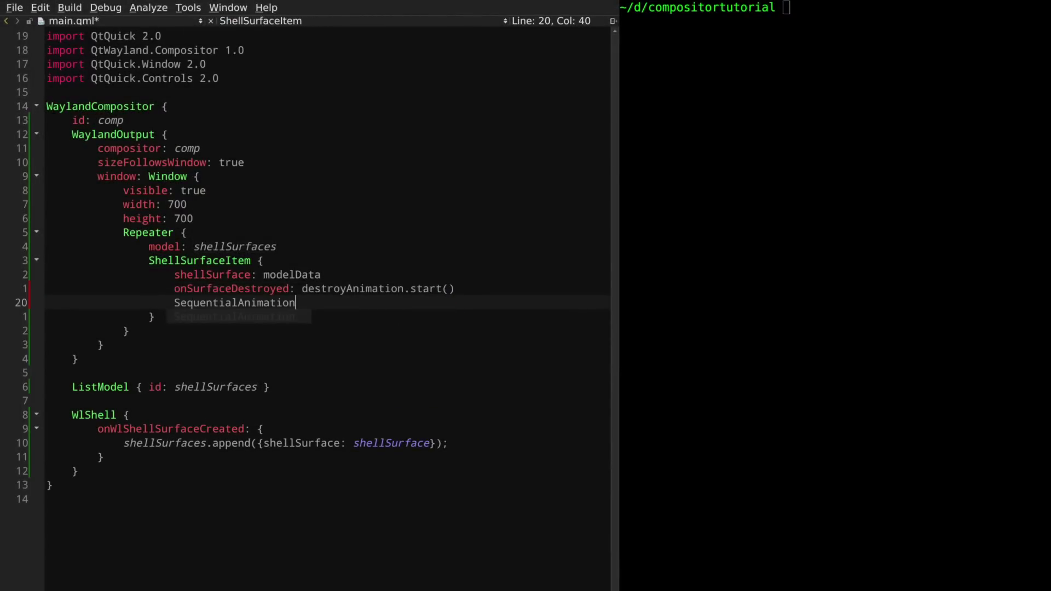
{"action": "type", "text": "{"}
{"action": "key", "text": "Return"}
{"action": "type", "text": "id: destr"}
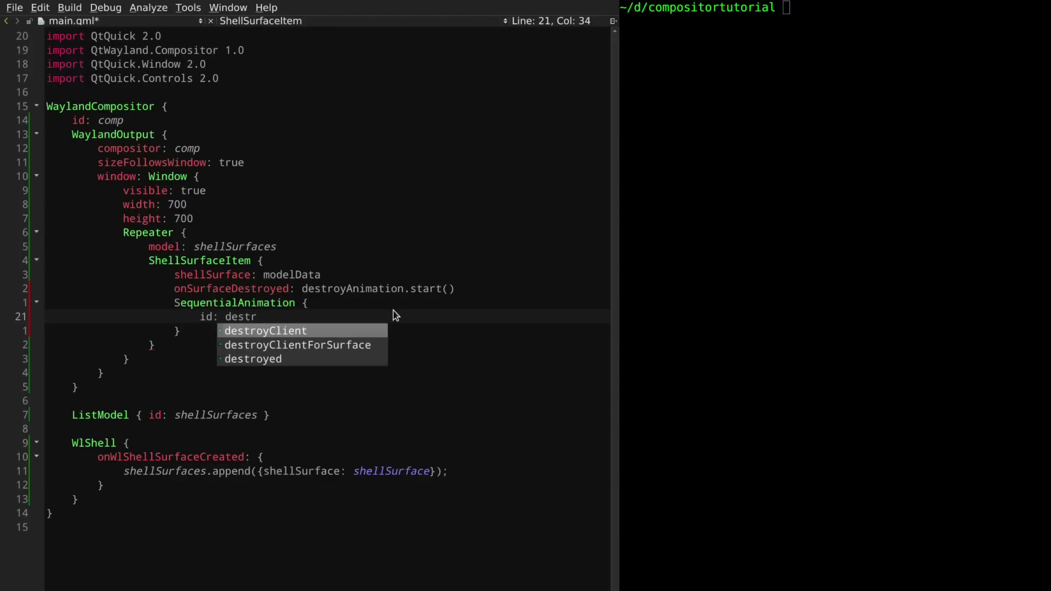
{"action": "type", "text": "oyAnimation"}
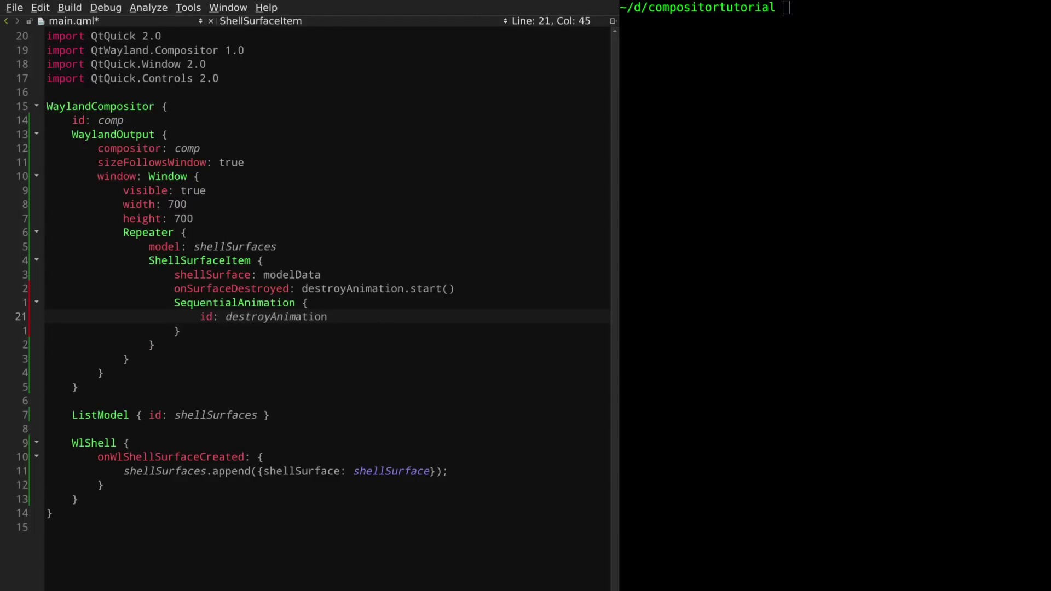
{"action": "key", "text": "Return"}
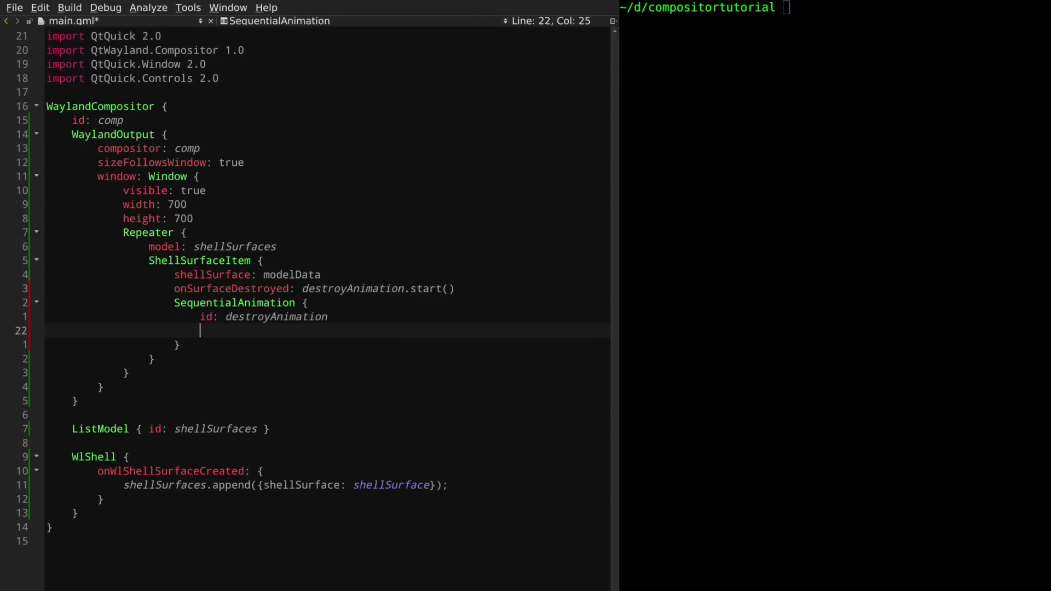
{"action": "type", "text": "NumberAnim"}
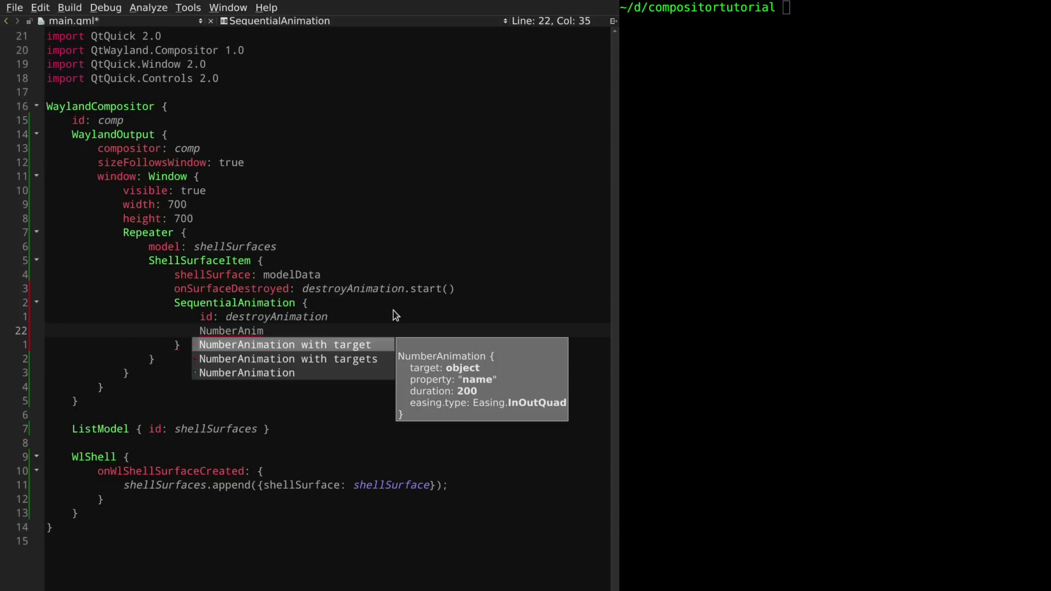
{"action": "type", "text": "ation {"}
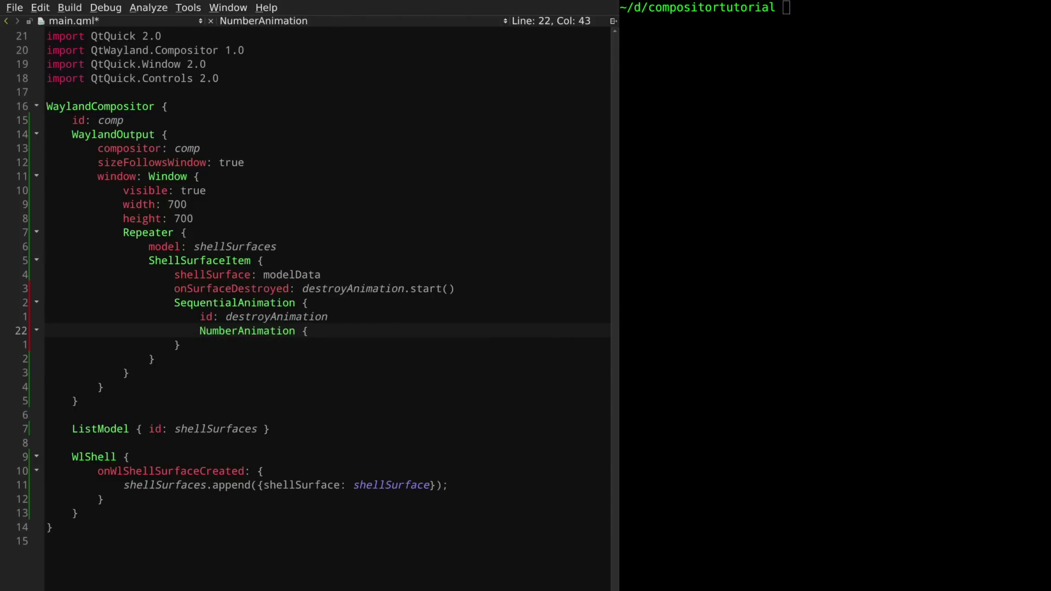
{"action": "type", "text": " target:"}
Step: Give the ShellSurfaceItem the id 'chrome'
{"action": "key", "text": "Escape"}
{"action": "key", "text": "k"}
{"action": "key", "text": "k"}
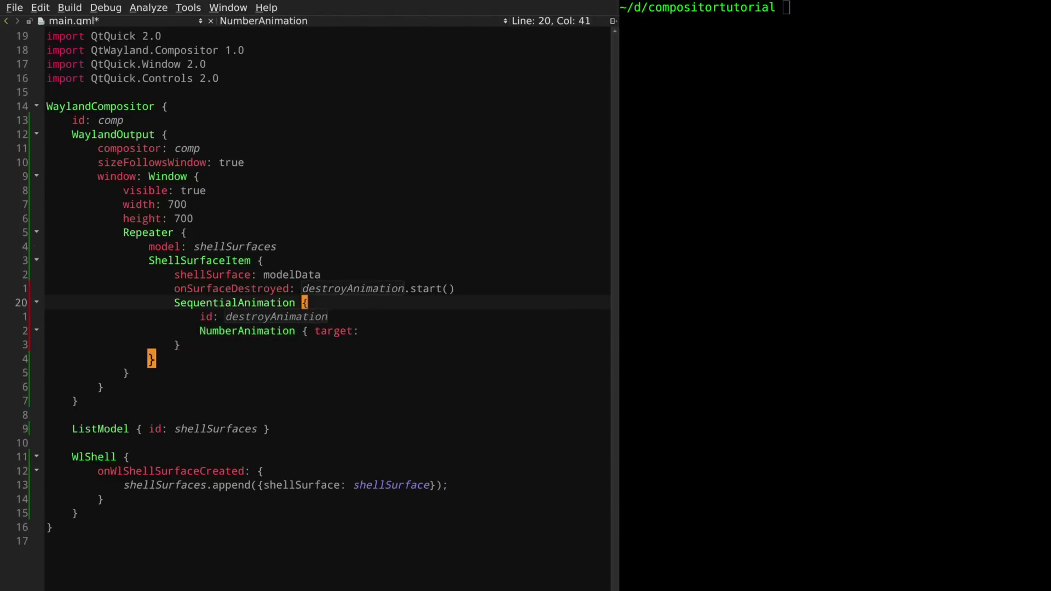
{"action": "key", "text": "k"}
{"action": "key", "text": "k"}
{"action": "key", "text": "k"}
{"action": "type", "text": "oid: ch"}
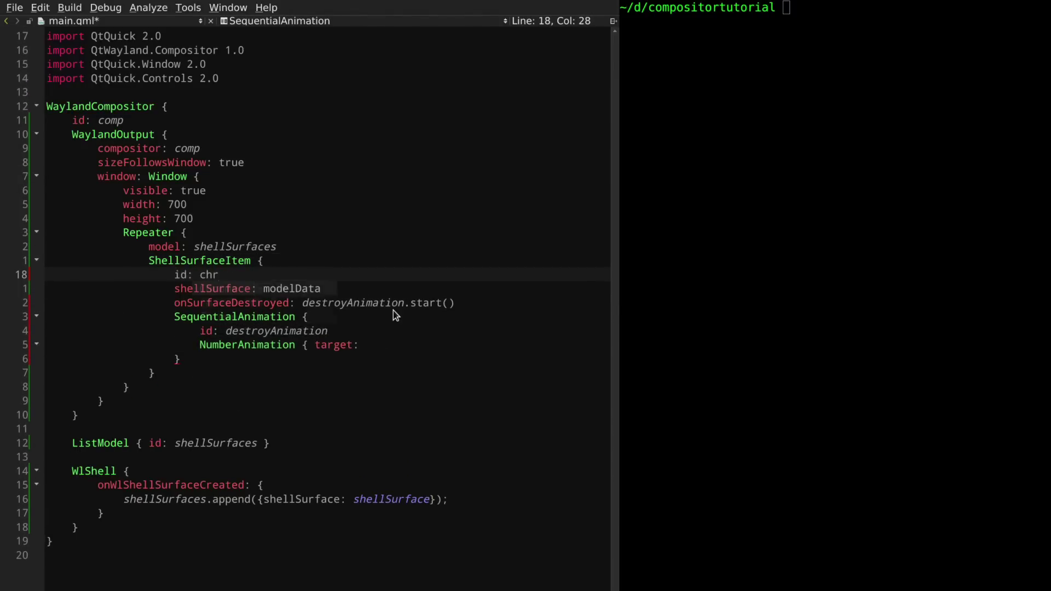
{"action": "type", "text": "rome"}
{"action": "key", "text": "Escape"}
Step: Fade the NumberAnimation to 0 and add ScriptAction { script: shellSurfaces.remove(index) } on one line
{"action": "key", "text": "j"}
{"action": "key", "text": "j"}
{"action": "key", "text": "j"}
{"action": "key", "text": "j"}
{"action": "key", "text": "j"}
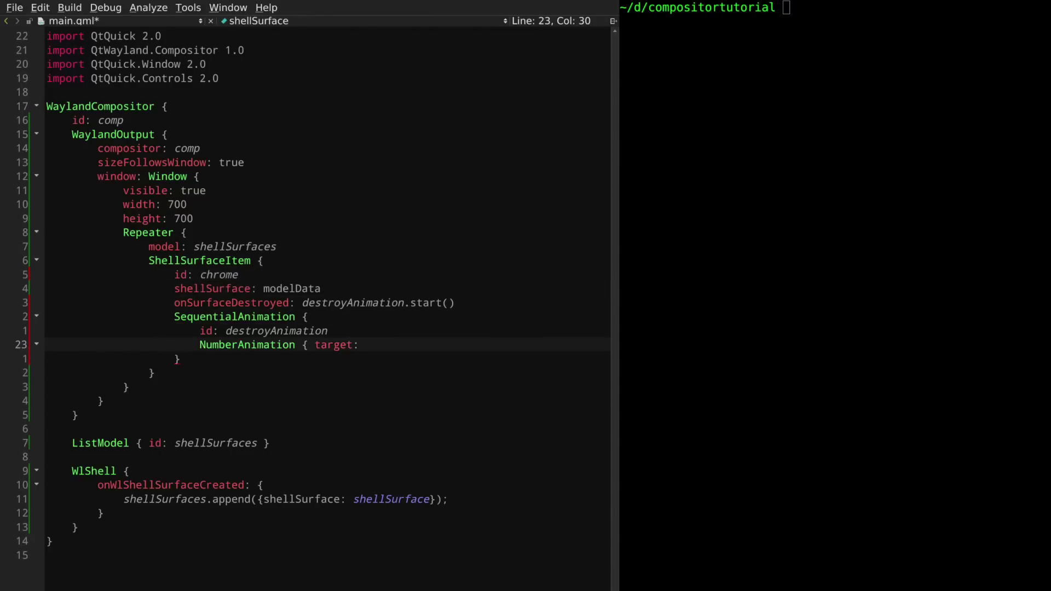
{"action": "type", "text": "Animation { target: chrome;"}
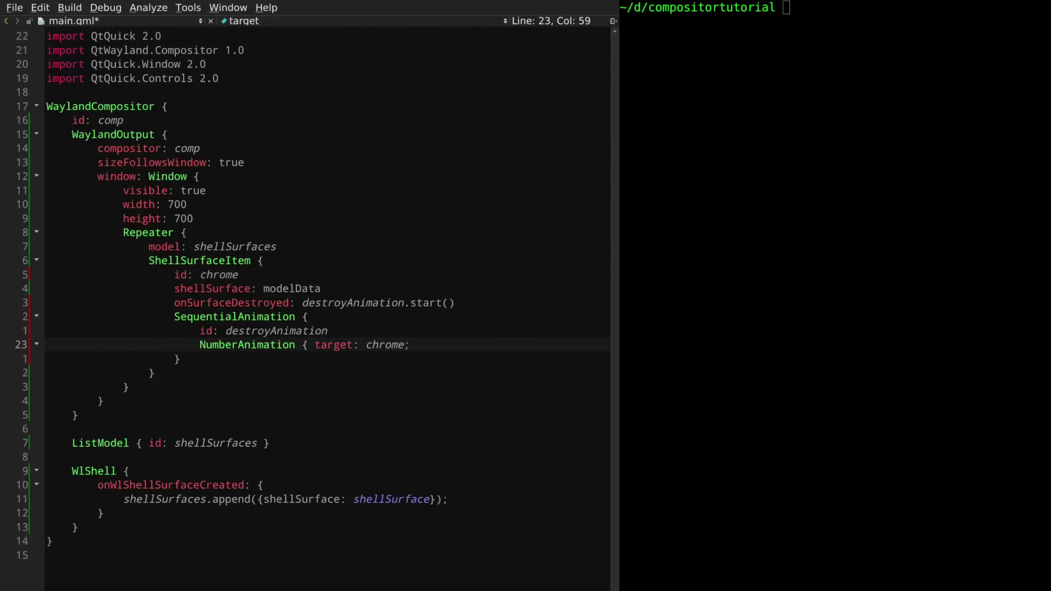
{"action": "type", "text": " property"}
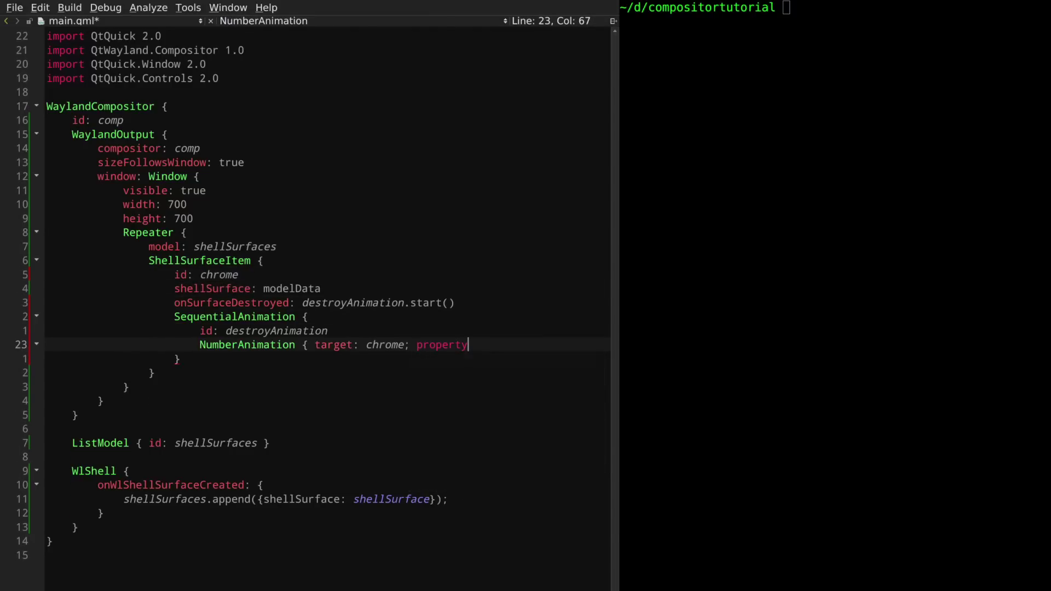
{"action": "type", "text": ": \"opacity\""}
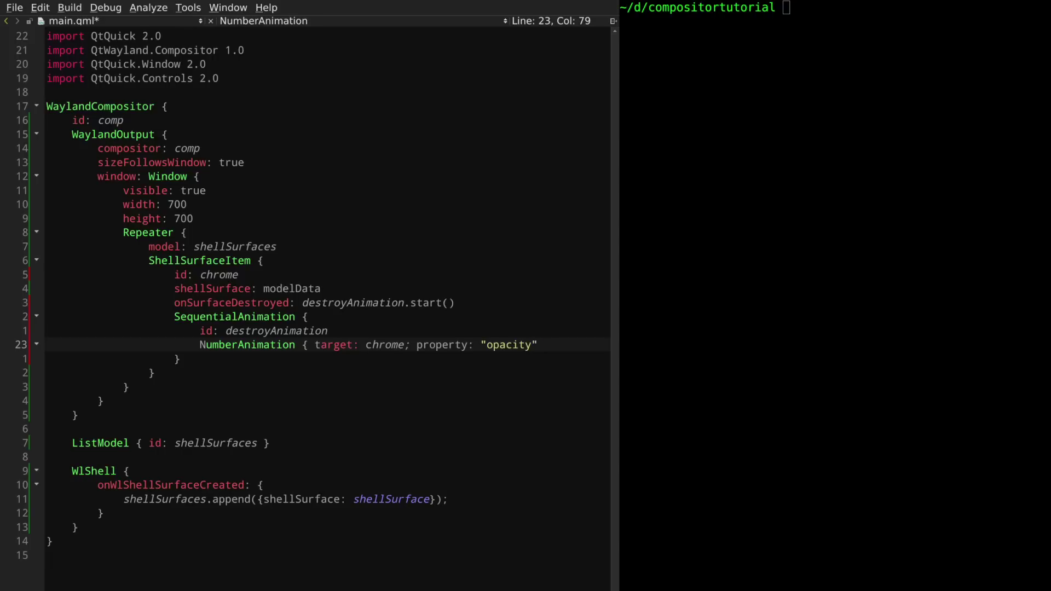
{"action": "key", "text": "BackSpace"}
{"action": "type", "text": "; to: "}
{"action": "type", "text": "0 }"}
{"action": "key", "text": "Return"}
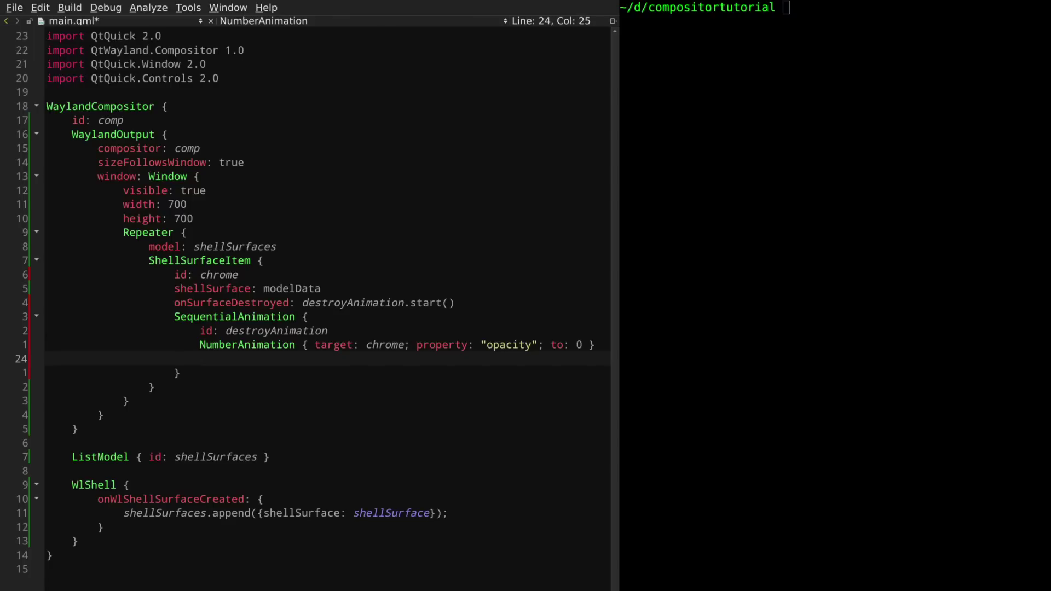
{"action": "type", "text": "ScriptAction {"}
{"action": "key", "text": "Return"}
{"action": "type", "text": "scri"}
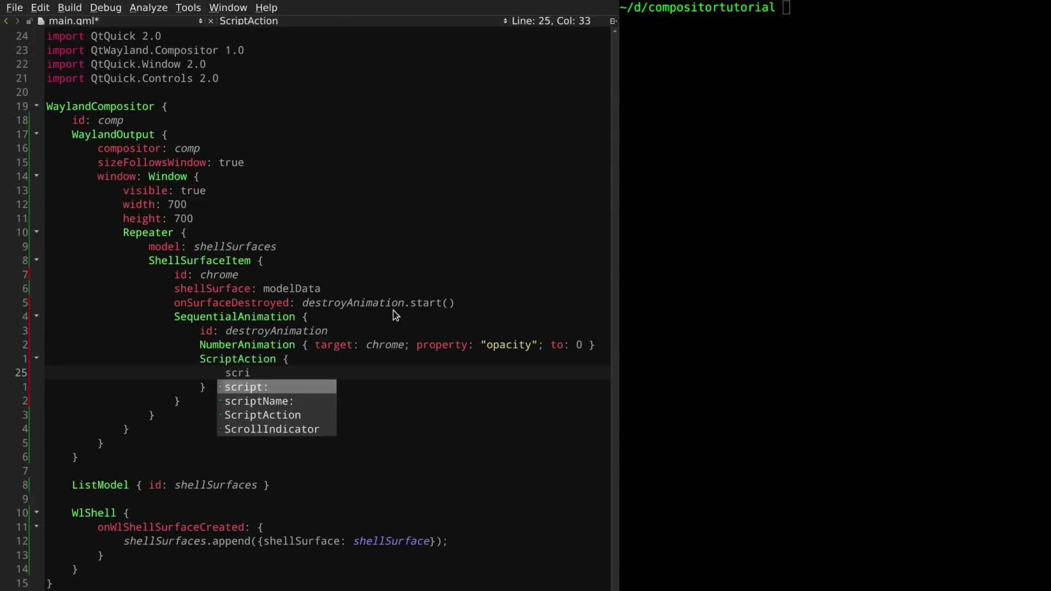
{"action": "type", "text": "pt: "}
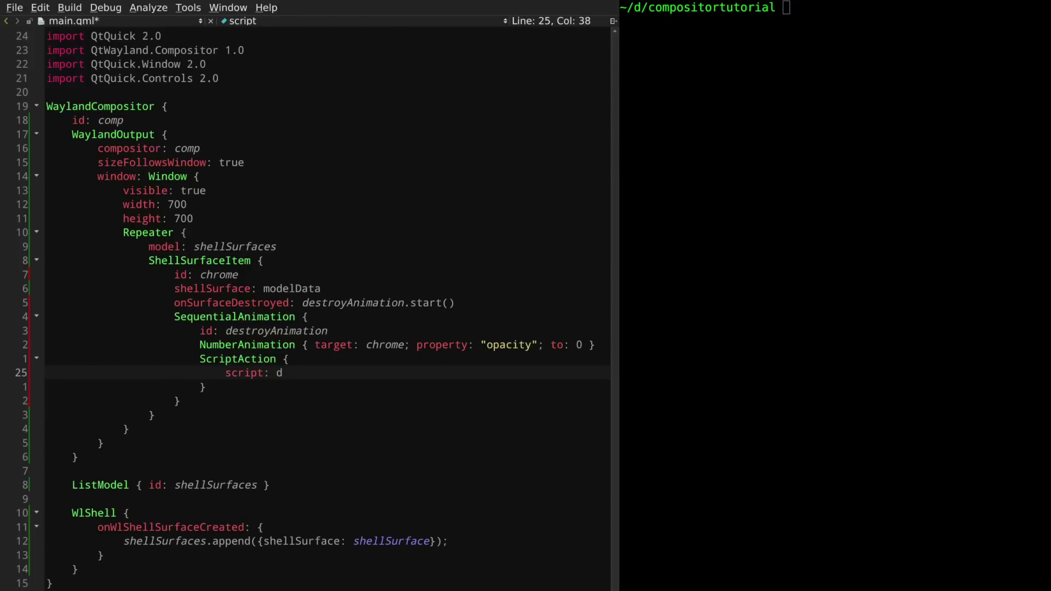
{"action": "type", "text": "she"}
{"action": "type", "text": "llSurfaces."}
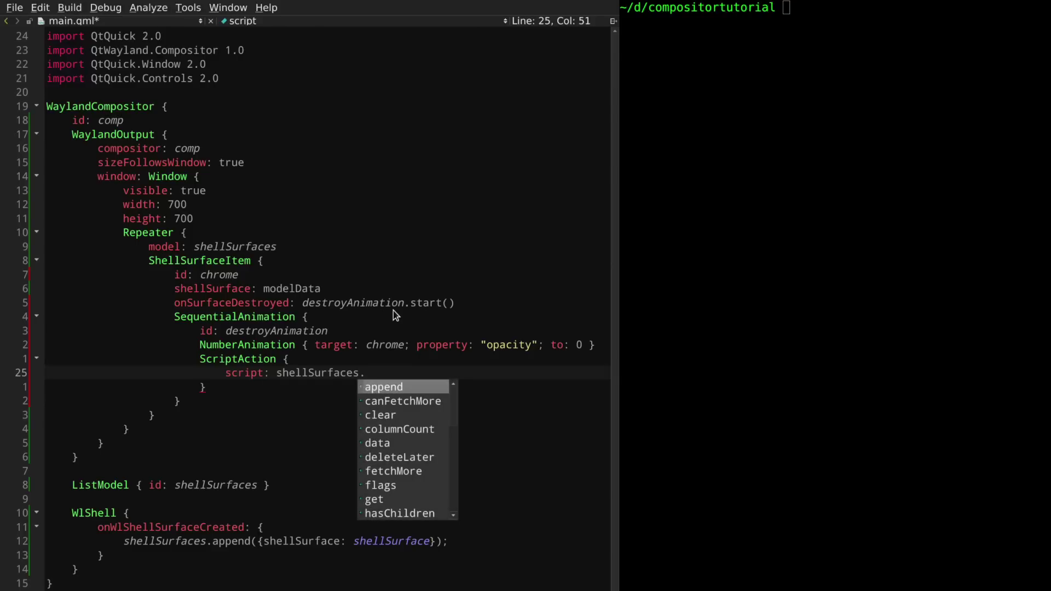
{"action": "type", "text": "remo"}
{"action": "key", "text": "Return"}
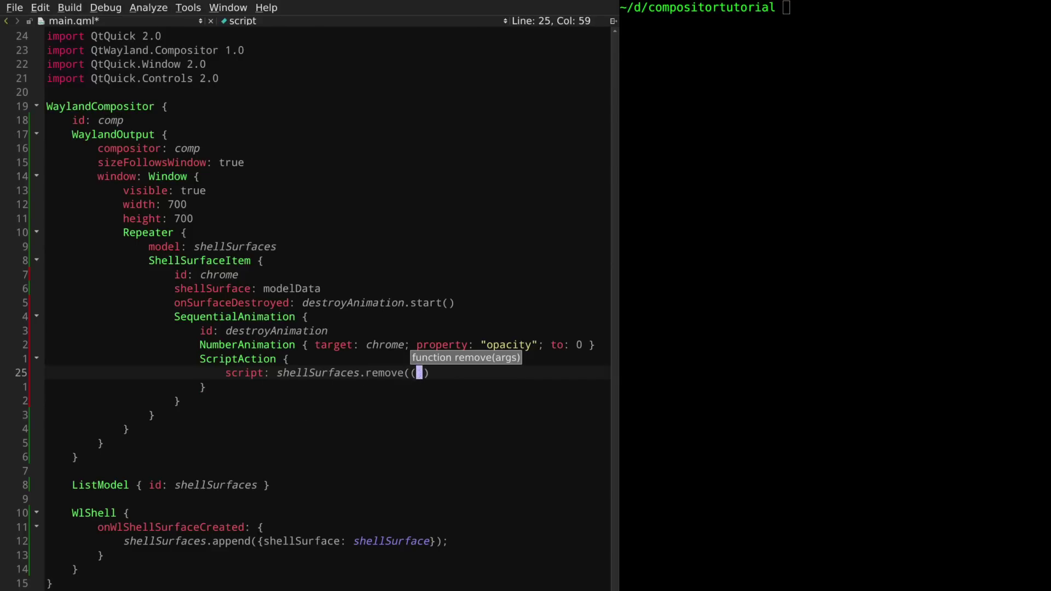
{"action": "type", "text": "index"}
{"action": "key", "text": "Escape"}
{"action": "key", "text": "k"}
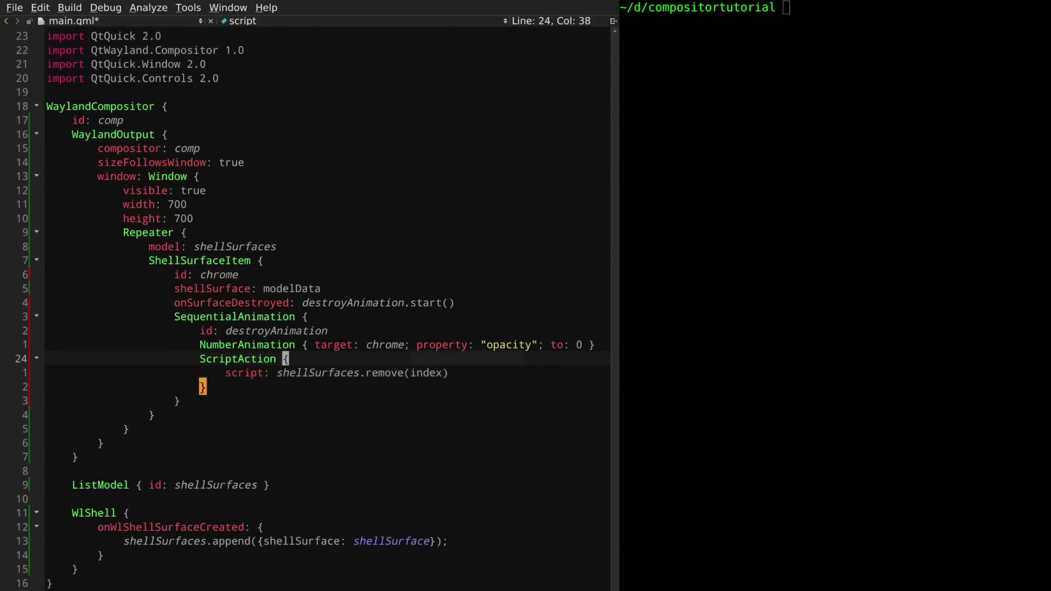
Step: Save main.qml and launch the compositor
{"action": "key", "text": "shift+j"}
{"action": "key", "text": "shift+j"}
{"action": "key", "text": "ctrl+s"}
{"action": "key", "text": "k"}
{"action": "key", "text": "k"}
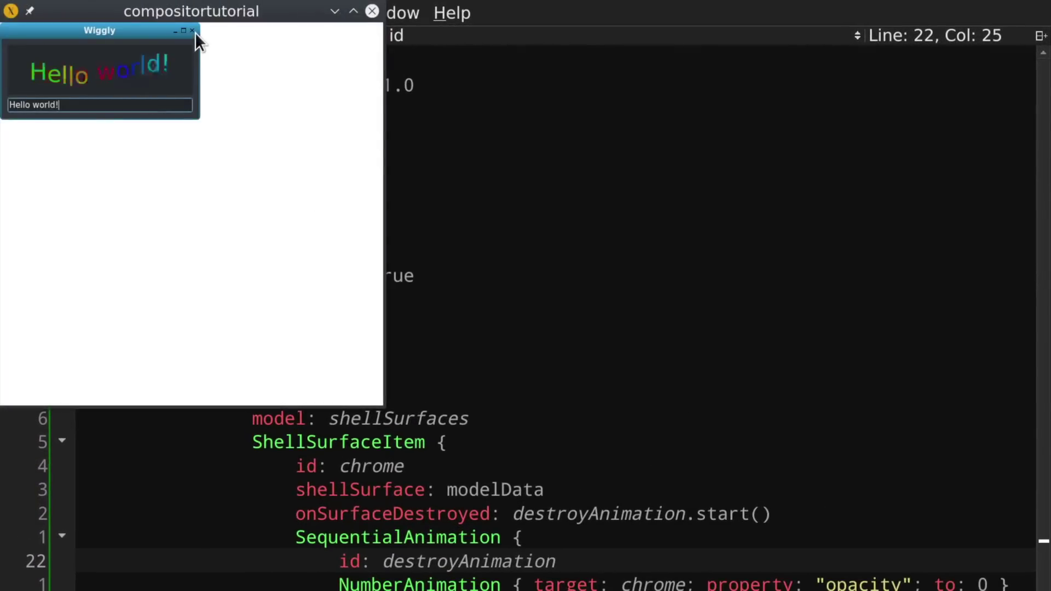
Step: Close two Wiggly clients to watch them fade out, then close the compositor
{"action": "left_click", "coordinate": [193, 31]}
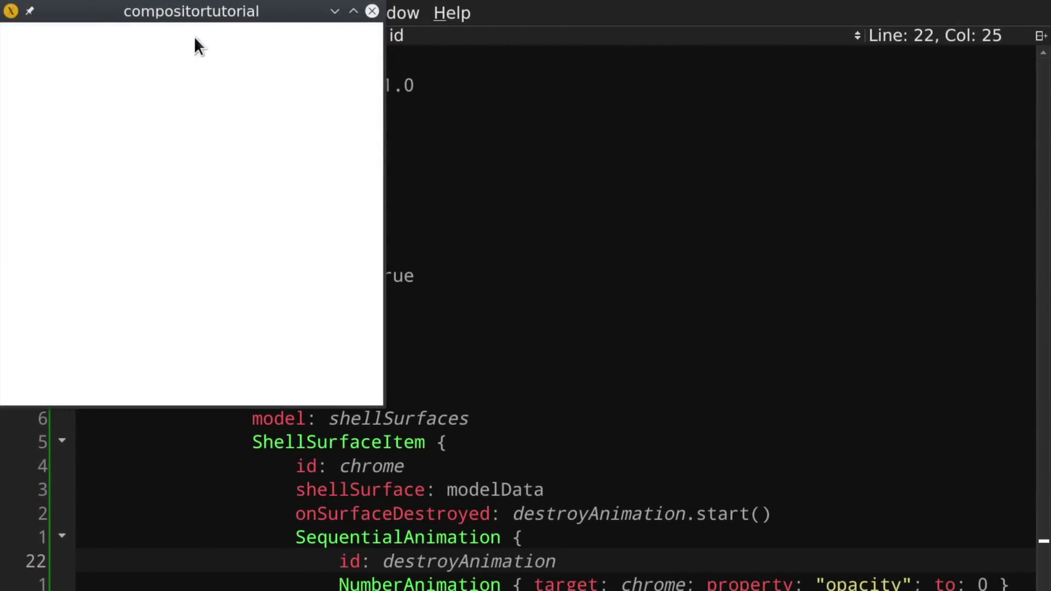
{"action": "left_click", "coordinate": [194, 31]}
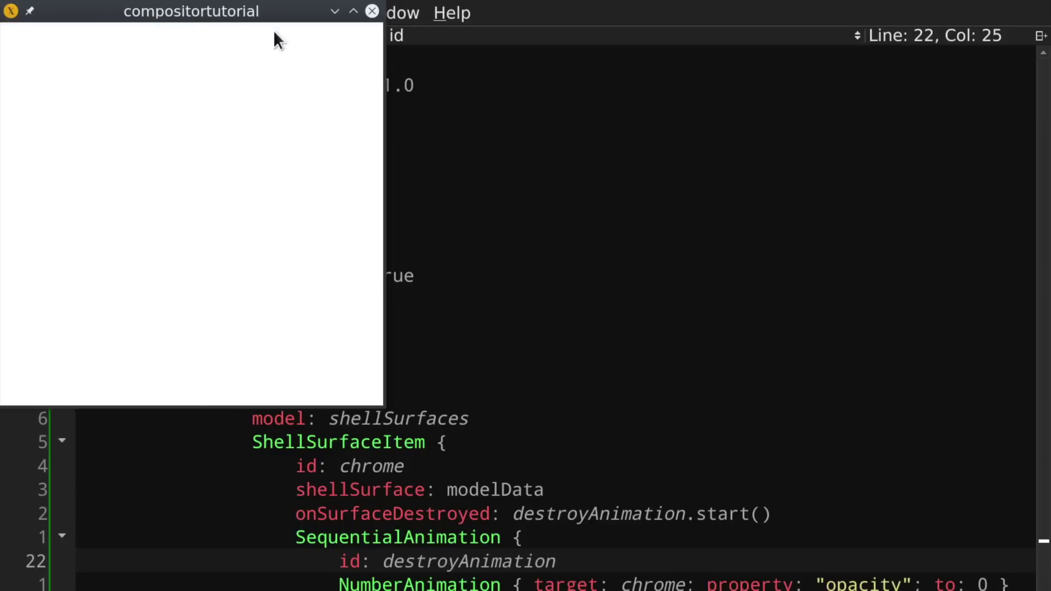
{"action": "left_click", "coordinate": [369, 13]}
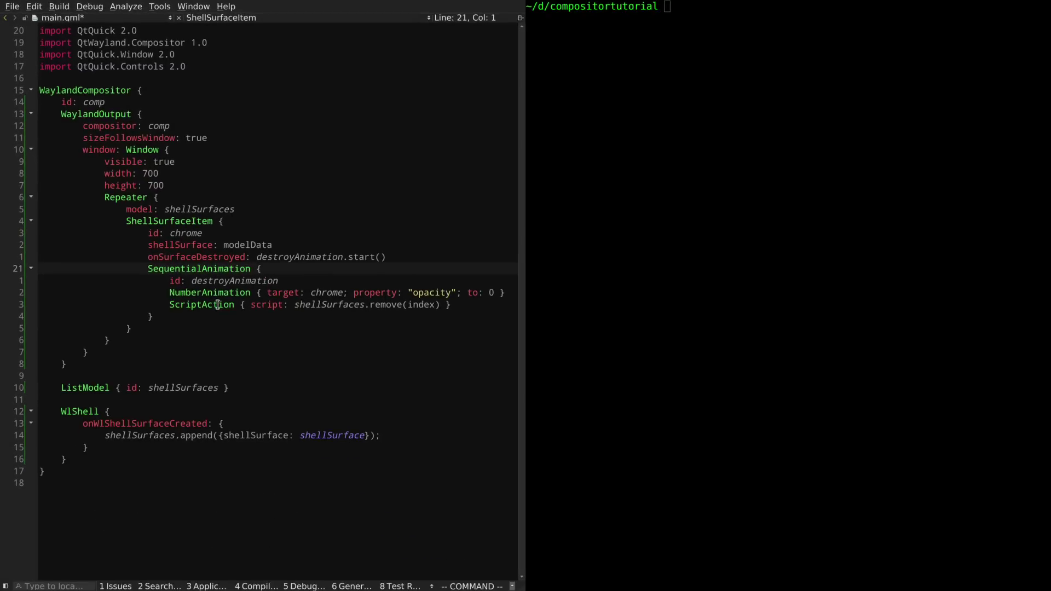
Step: Delete the SequentialAnimation block and the 'id: chrome' line from main.qml
{"action": "key", "text": "d"}
{"action": "key", "text": "%"}
{"action": "key", "text": "d"}
{"action": "key", "text": "d"}
{"action": "key", "text": "k"}
{"action": "key", "text": "k"}
{"action": "key", "text": "d"}
{"action": "key", "text": "d"}
{"action": "key", "text": "k"}
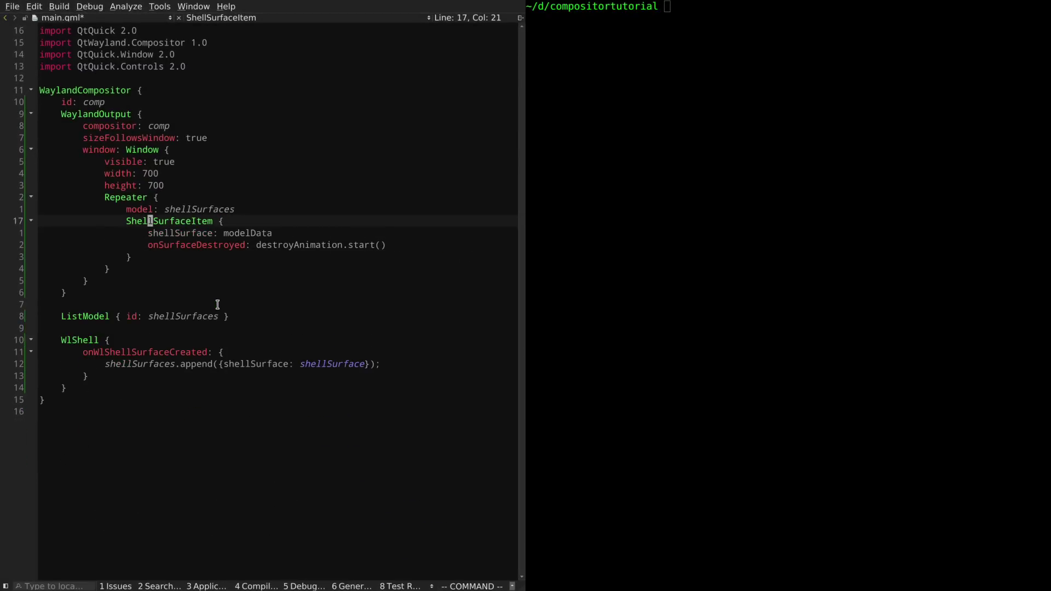
{"action": "type", "text": "bcwMorph"}
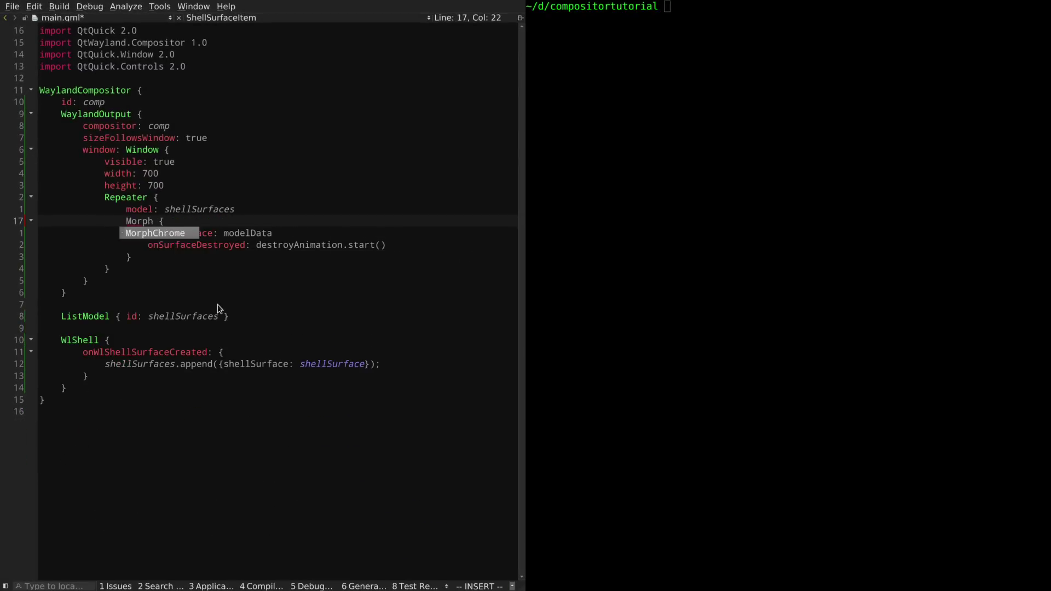
{"action": "type", "text": "Chrome"}
Step: Change the delegate type to MorphChrome and open its definition file
{"action": "key", "text": "Escape"}
{"action": "key", "text": "j"}
{"action": "key", "text": "j"}
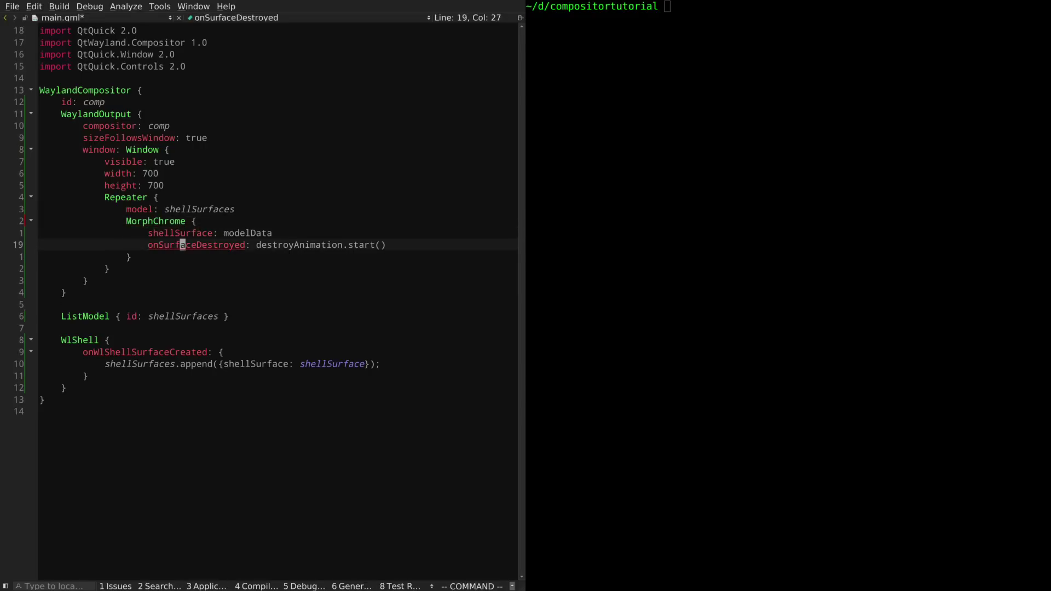
{"action": "key", "text": "b"}
{"action": "key", "text": "k"}
{"action": "key", "text": "k"}
{"action": "key", "text": "F2"}
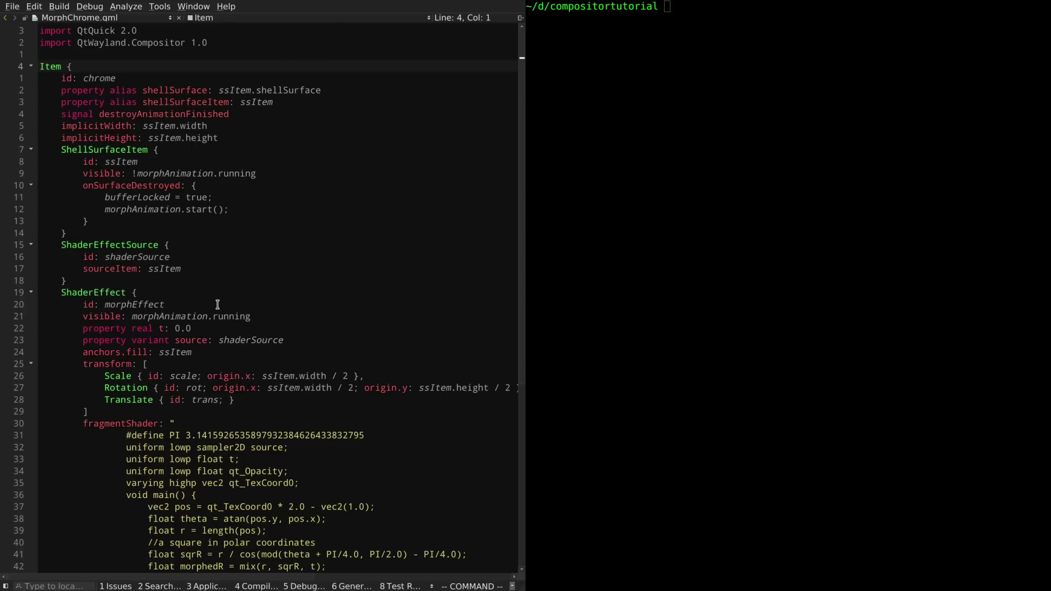
Step: Copy the destroyAnimationFinished signal line from MorphChrome.qml and return to main.qml
{"action": "key", "text": "j"}
{"action": "key", "text": "j"}
{"action": "key", "text": "j"}
{"action": "key", "text": "j"}
{"action": "key", "text": "shift+v"}
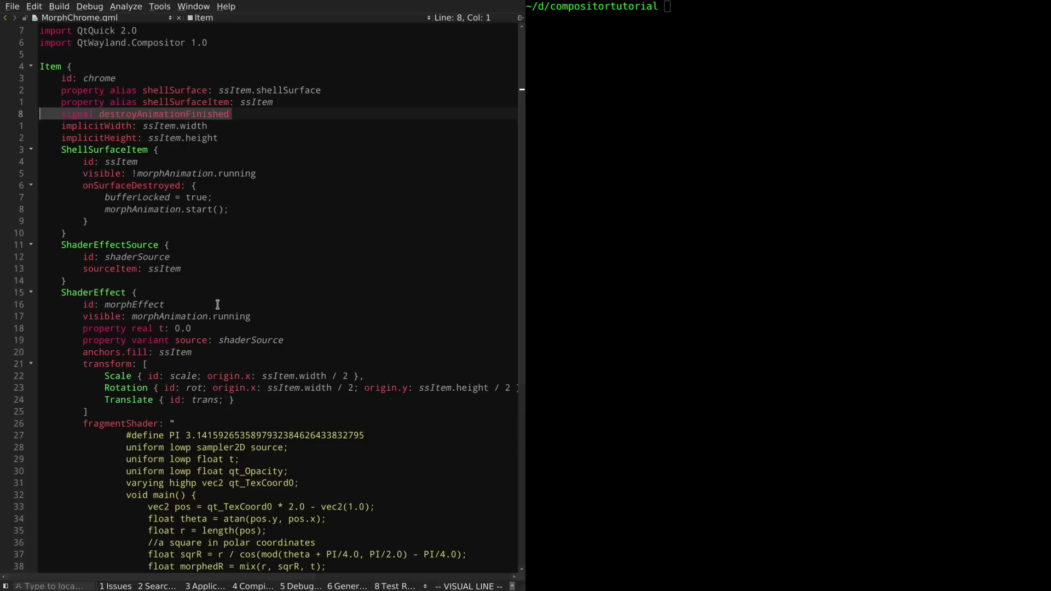
{"action": "key", "text": "y"}
{"action": "key", "text": "alt+Left"}
{"action": "key", "text": "j"}
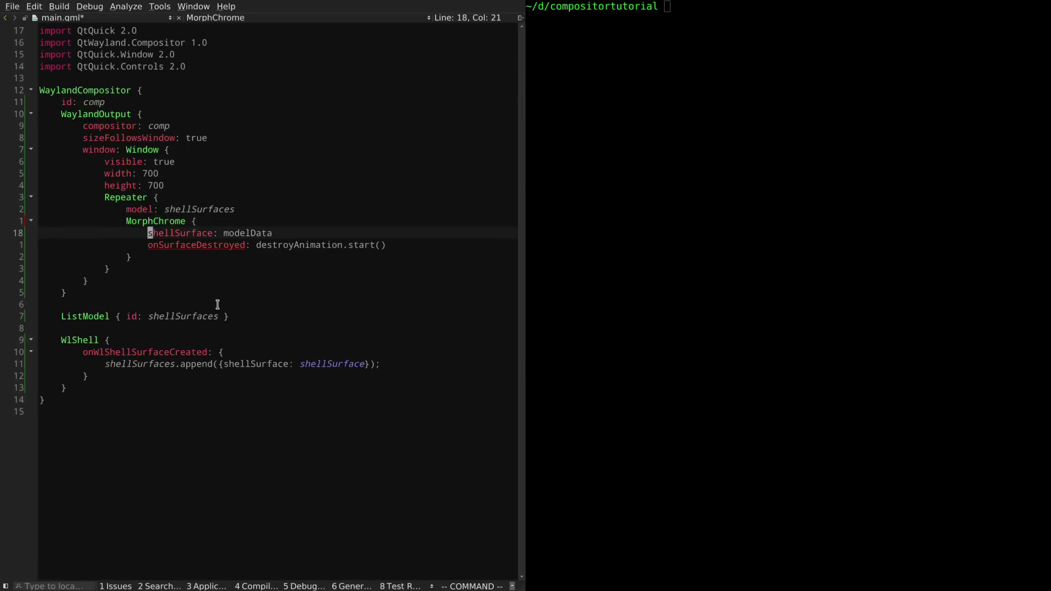
{"action": "type", "text": "jcwon"}
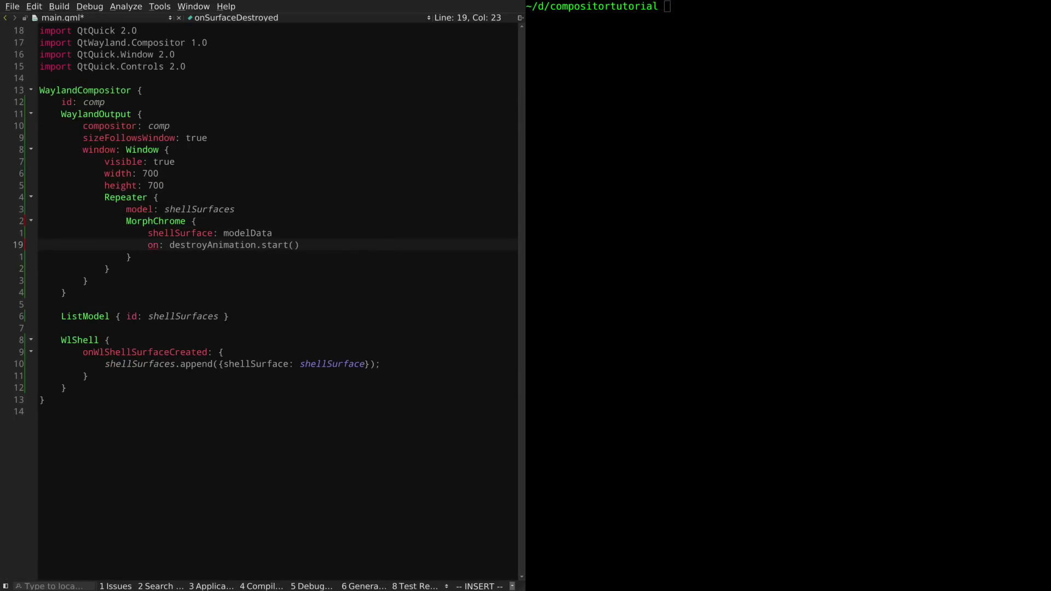
{"action": "type", "text": "Des"}
Step: Replace the handler with onDestroyAnimationFinished: shellSurfaces.remove(index) and save main.qml
{"action": "key", "text": "Return"}
{"action": "key", "text": "Escape"}
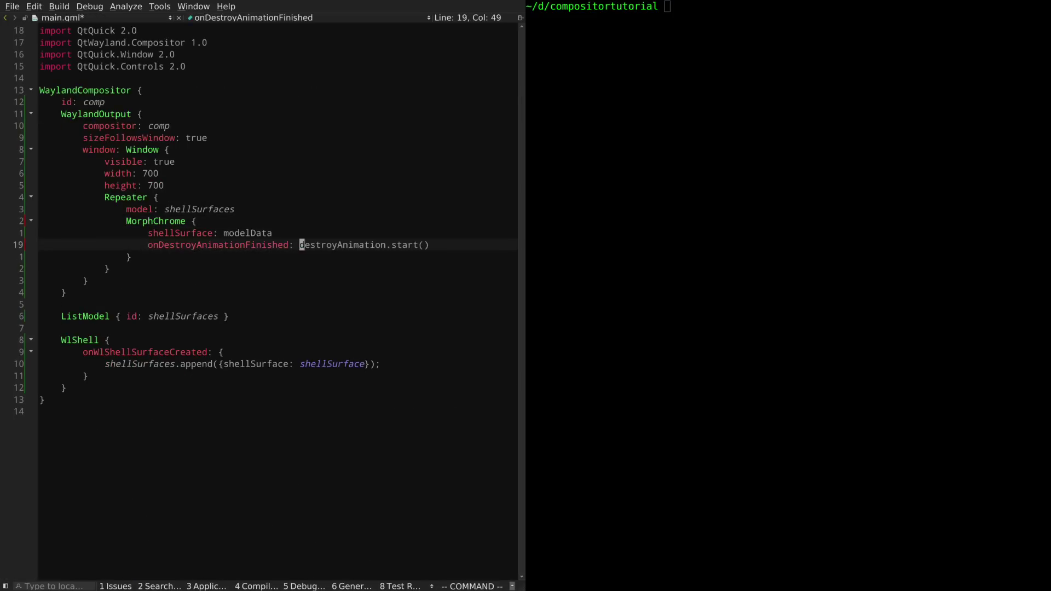
{"action": "key", "text": "shift+c"}
{"action": "type", "text": "llSur"}
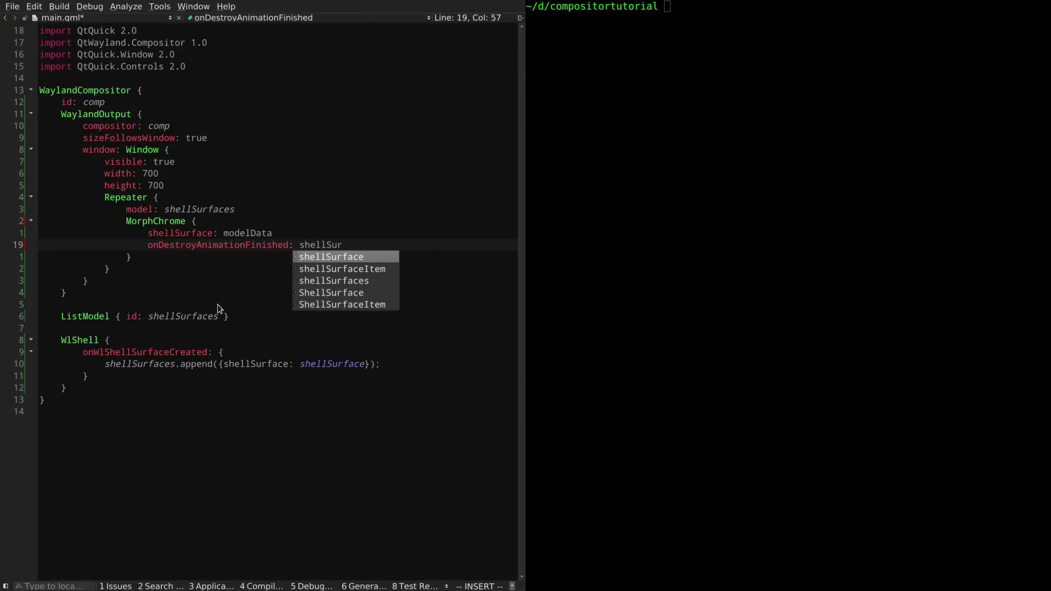
{"action": "type", "text": "faces.re"}
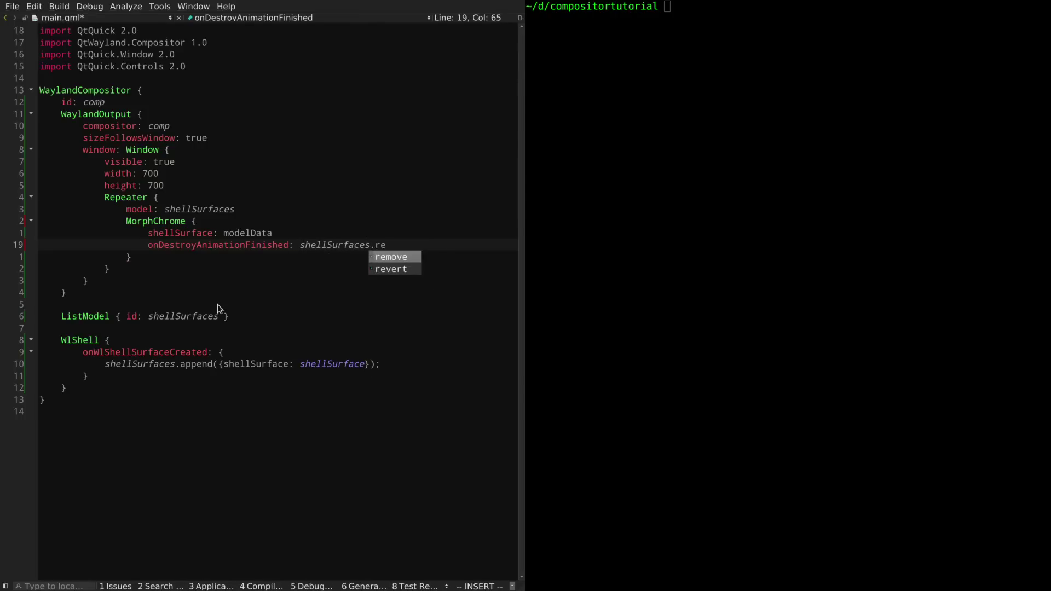
{"action": "key", "text": "Return"}
{"action": "type", "text": "x)"}
{"action": "key", "text": "Escape"}
{"action": "type", "text": "k"}
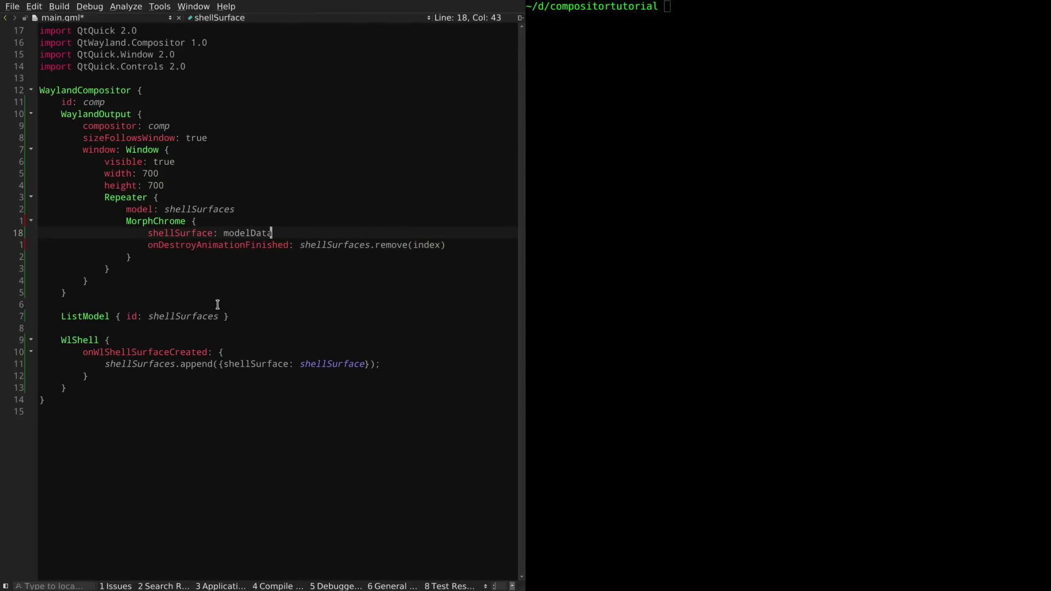
{"action": "type", "text": ":w"}
{"action": "key", "text": "Return"}
{"action": "key", "text": "k"}
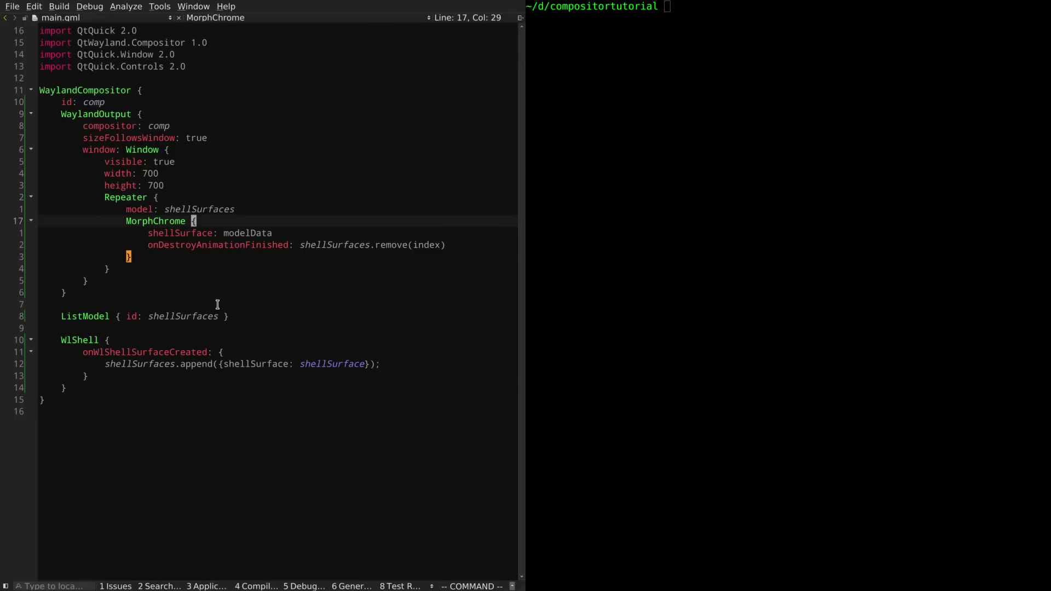
Step: Run the compositor, close the Wiggly client to watch it morph away, then quit
{"action": "key", "text": "ctrl+r"}
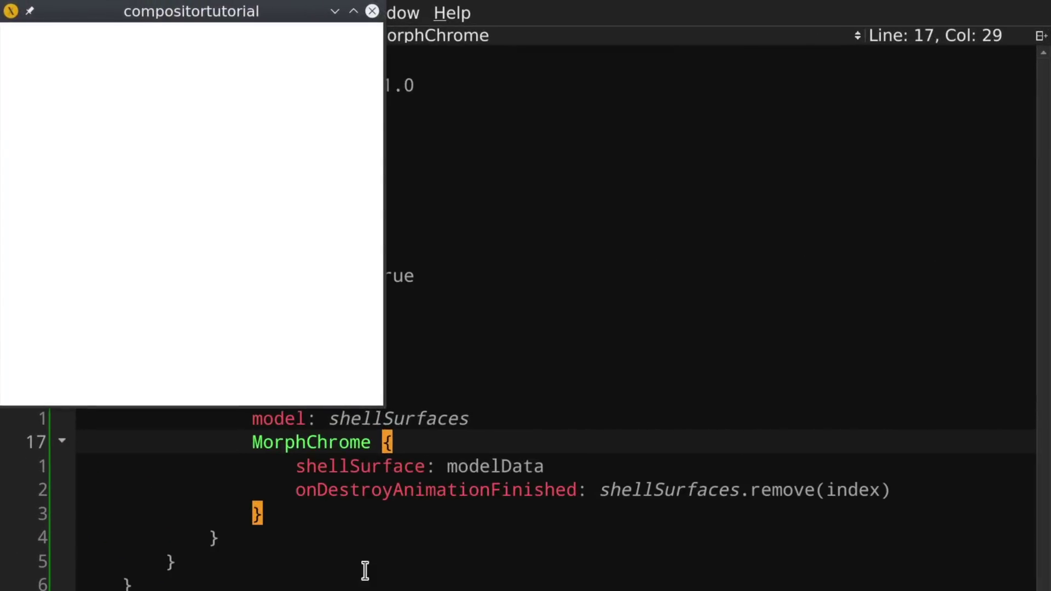
{"action": "left_click", "coordinate": [191, 31]}
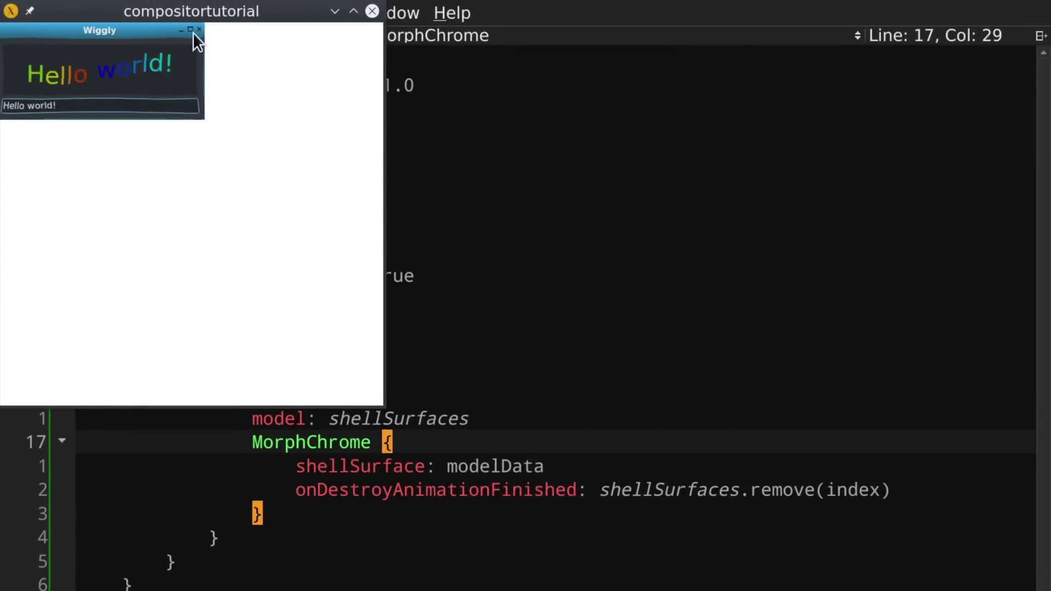
{"action": "left_click", "coordinate": [376, 14]}
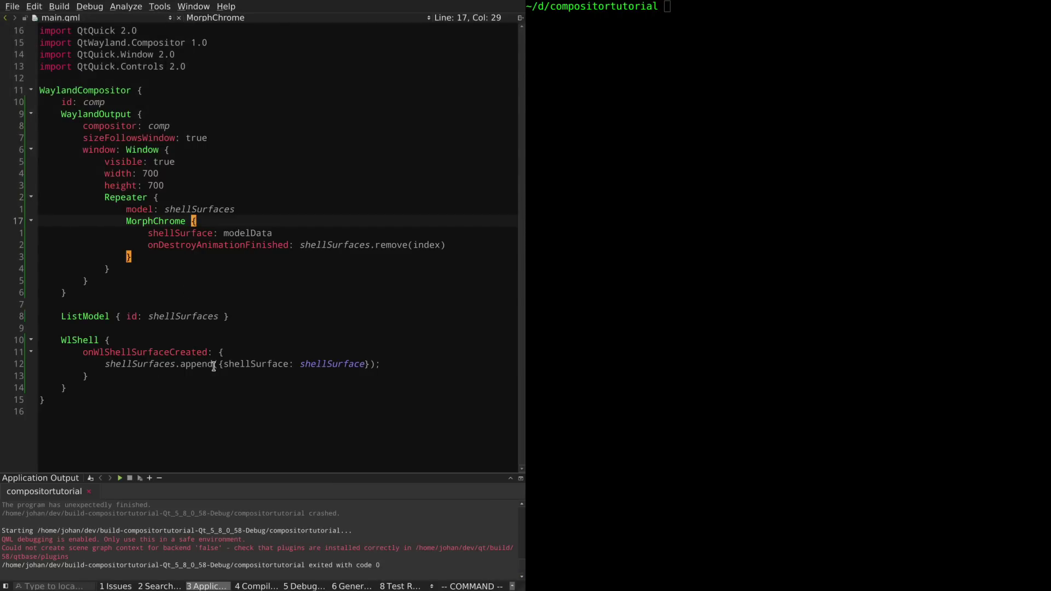
{"action": "left_click", "coordinate": [226, 244]}
{"action": "key", "text": "Escape"}
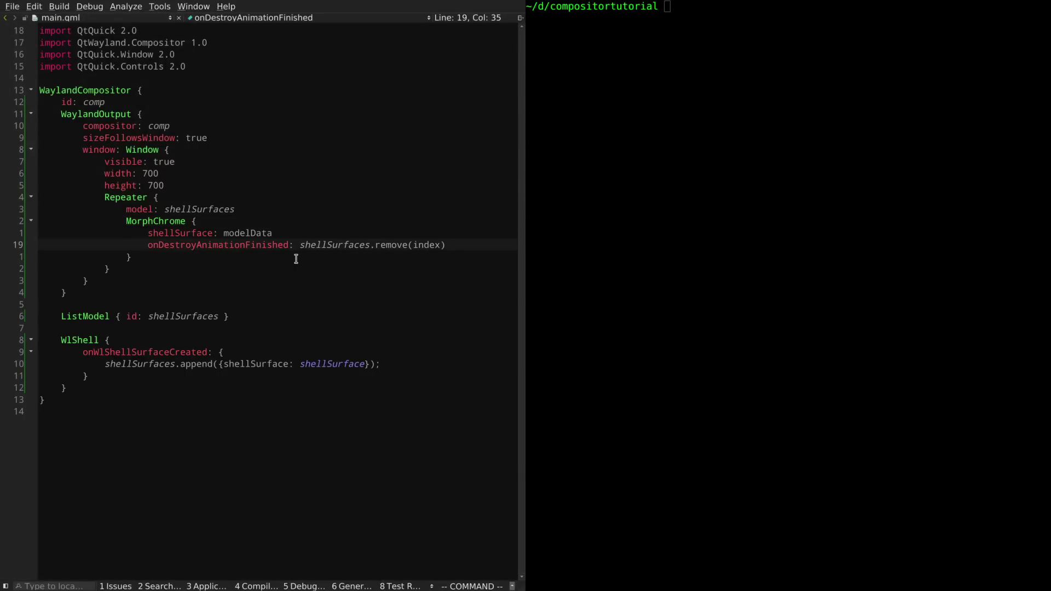
Step: Insert a SwipeView with id swipeView and anchors.fill: parent
{"action": "key", "text": "k"}
{"action": "key", "text": "k"}
{"action": "key", "text": "k"}
{"action": "key", "text": "k"}
{"action": "key", "text": "k"}
{"action": "type", "text": "o"}
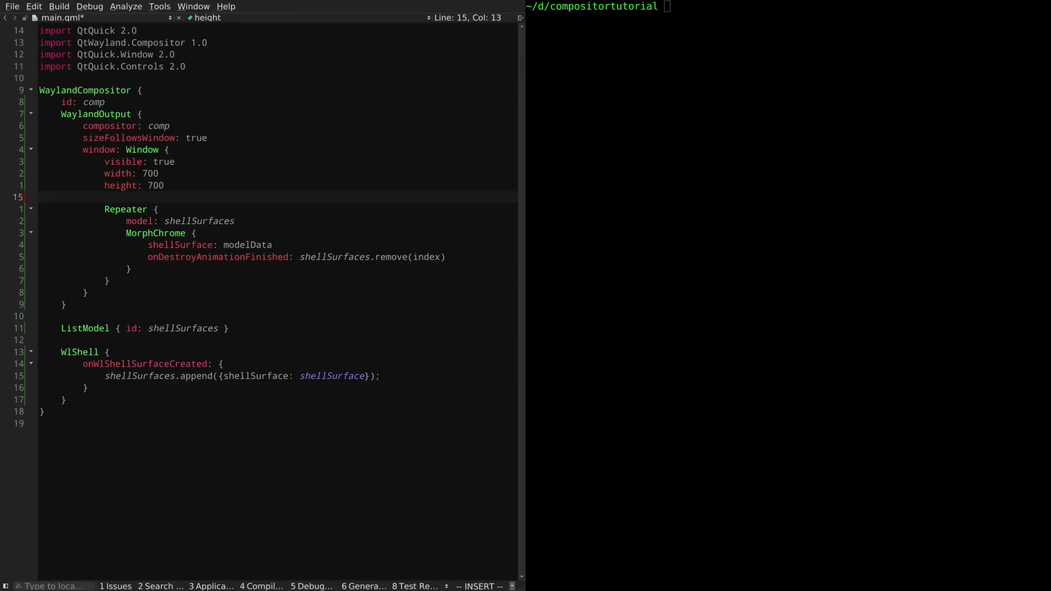
{"action": "type", "text": "pew"}
{"action": "type", "text": "View {"}
{"action": "key", "text": "Return"}
{"action": "type", "text": "id:"}
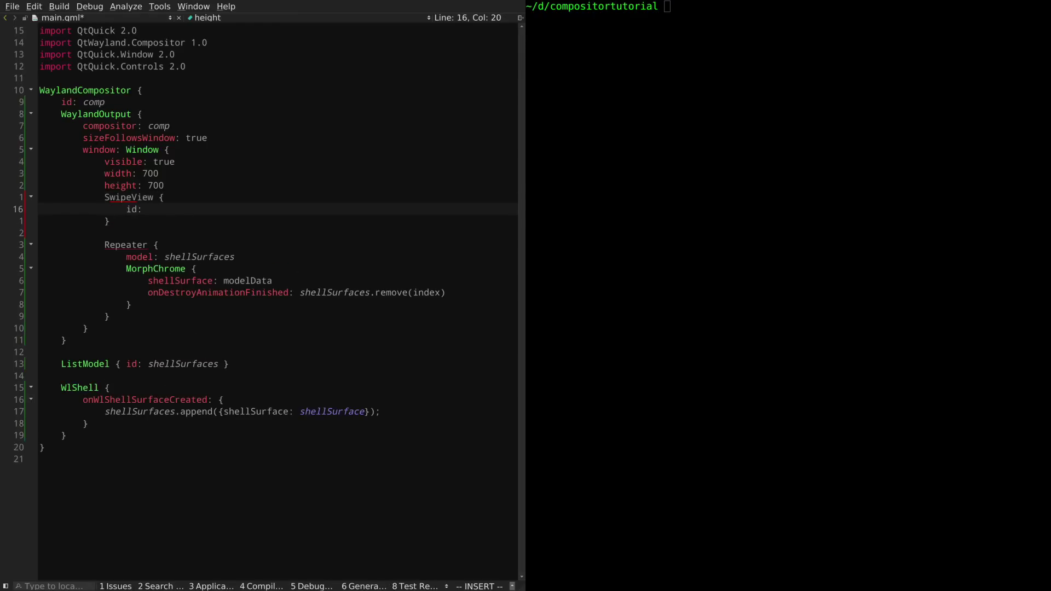
{"action": "type", "text": "swipeView"}
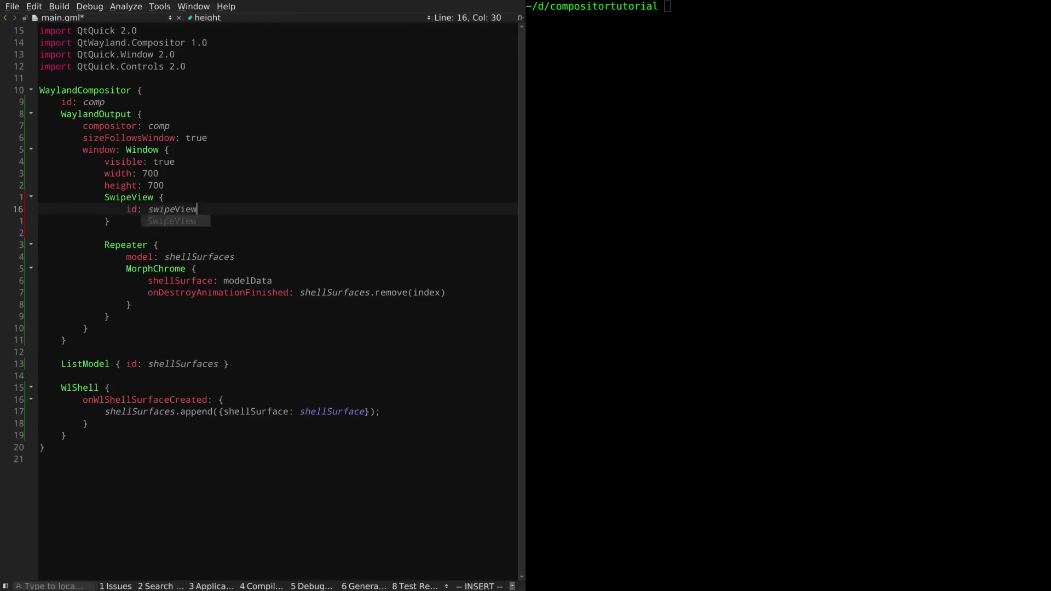
{"action": "key", "text": "Return"}
{"action": "type", "text": "hors.f"}
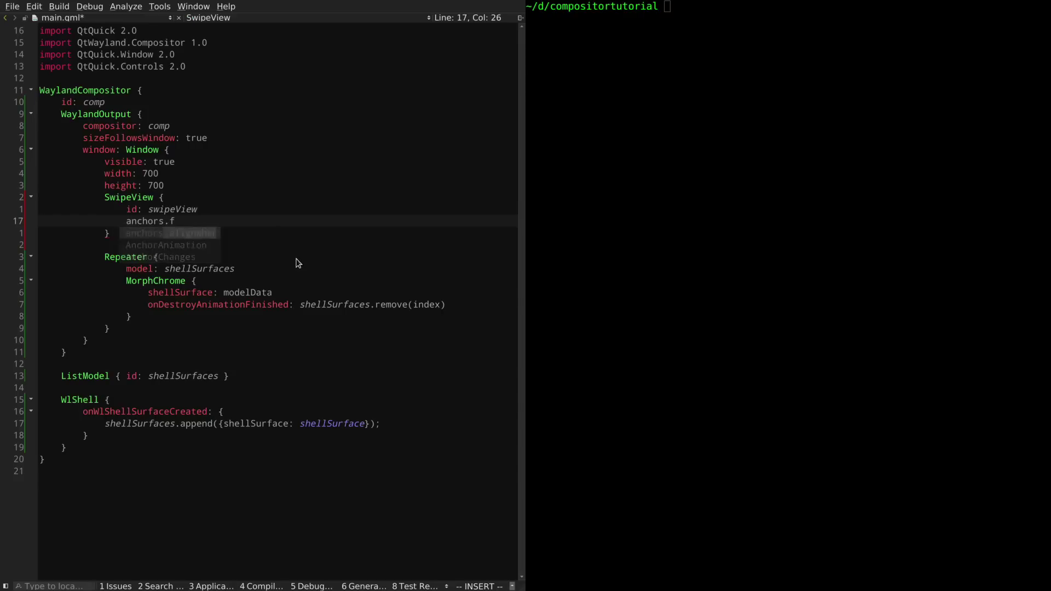
{"action": "type", "text": "ill: parent"}
{"action": "key", "text": "Escape"}
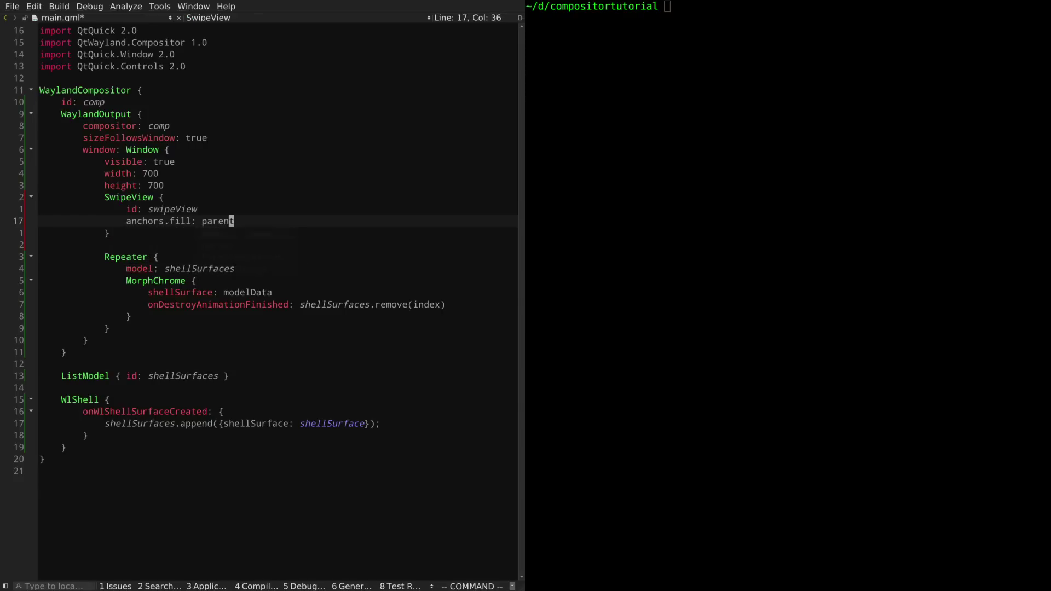
{"action": "key", "text": "j"}
{"action": "key", "text": "j"}
Step: Cut the Repeater block of MorphChrome delegates with a visual line selection
{"action": "key", "text": "shift+v"}
{"action": "key", "text": "j"}
{"action": "key", "text": "j"}
{"action": "key", "text": "j"}
{"action": "key", "text": "j"}
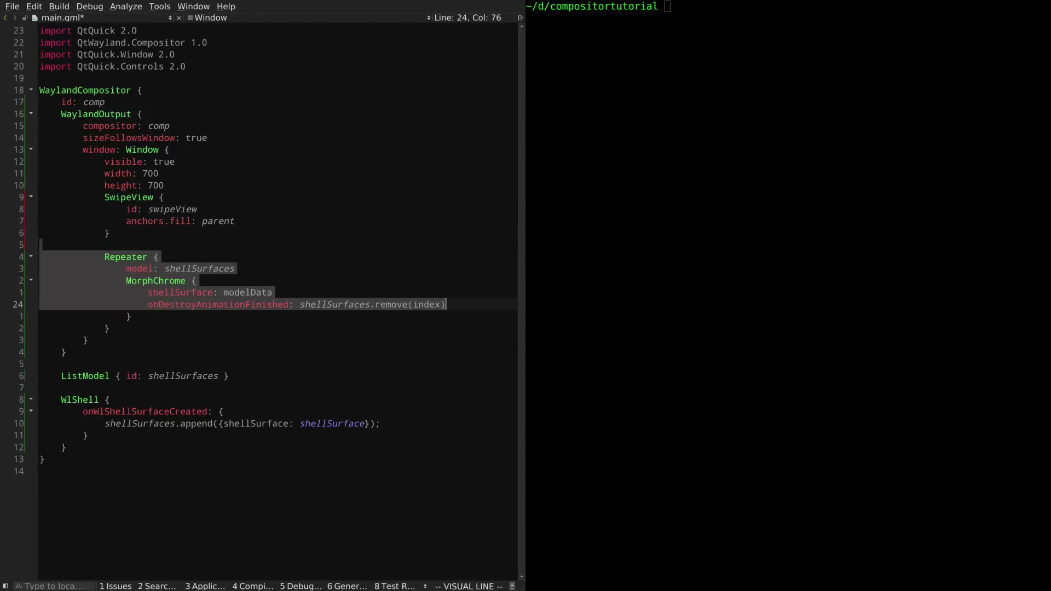
{"action": "key", "text": "j"}
{"action": "key", "text": "j"}
{"action": "key", "text": "d"}
{"action": "key", "text": "k"}
{"action": "key", "text": "k"}
{"action": "key", "text": "k"}
Step: Paste the Repeater inside the SwipeView, re-indent it, save, and run the compositor
{"action": "key", "text": "j"}
{"action": "key", "text": "p"}
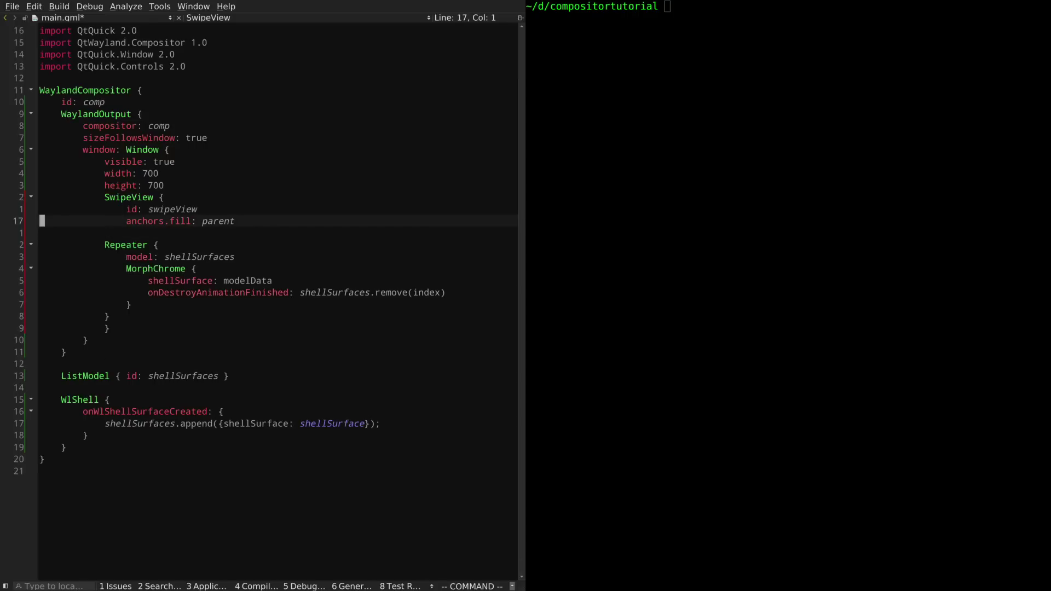
{"action": "key", "text": "j"}
{"action": "key", "text": "d"}
{"action": "key", "text": "d"}
{"action": "key", "text": "equal"}
{"action": "key", "text": "shift+g"}
{"action": "type", "text": ":w"}
{"action": "key", "text": "Return"}
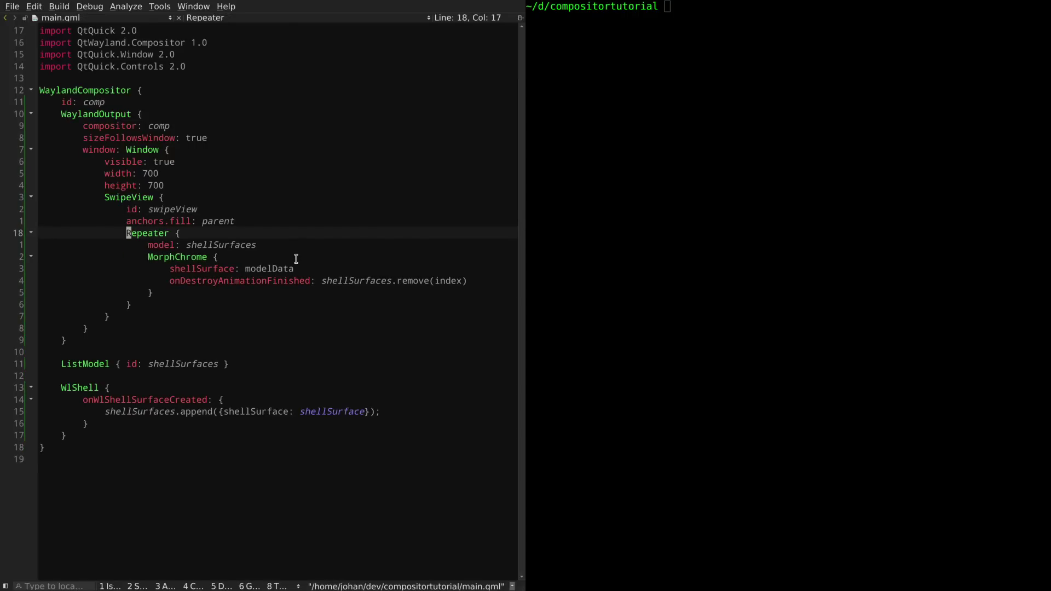
{"action": "key", "text": "ctrl+r"}
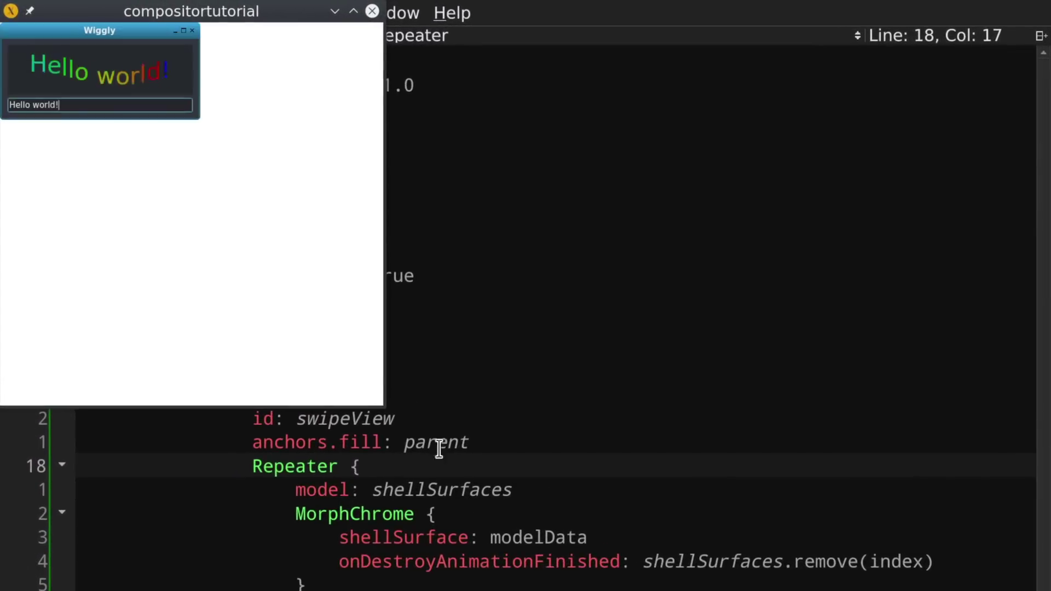
Step: Swipe the Wiggly client sideways so it snaps back, then close the compositor
{"action": "left_click_drag", "start_coordinate": [320, 287], "coordinate": [0, 228]}
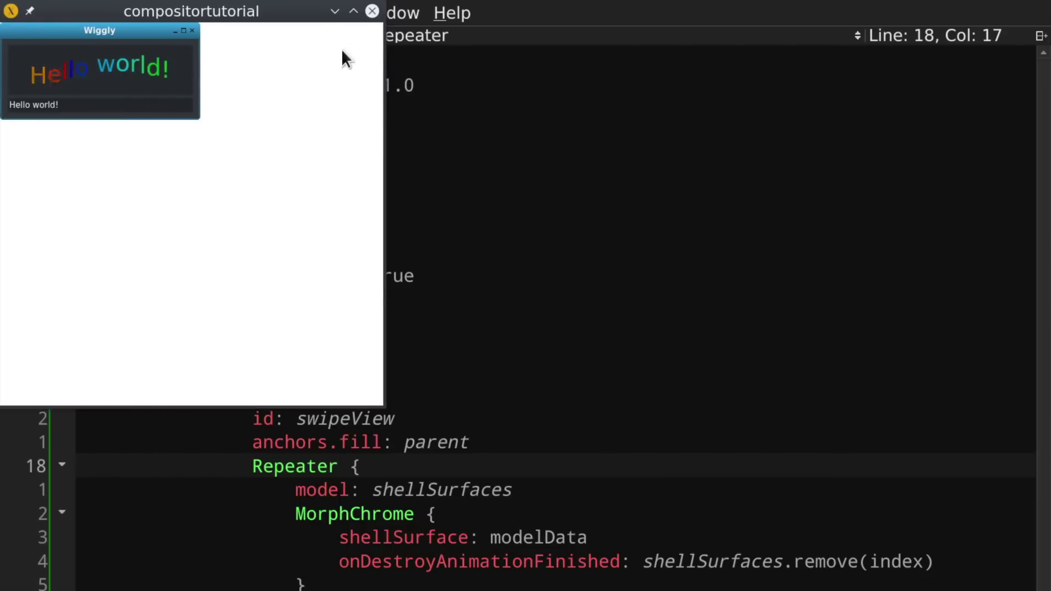
{"action": "left_click", "coordinate": [372, 14]}
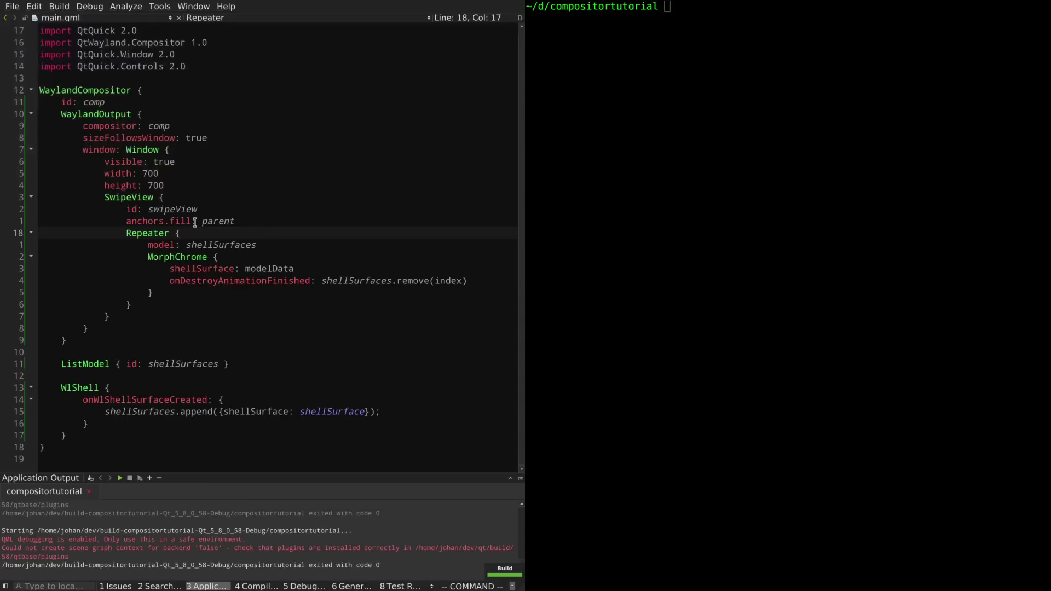
Step: Add shellSurface.sendConfigure(Qt.size(swipeView.width, swipeView.height), WlShellSurface.NoneEdge) to onWlShellSurfaceCreated, then rerun
{"action": "key", "text": "Escape"}
{"action": "key", "text": "j"}
{"action": "key", "text": "j"}
{"action": "key", "text": "G"}
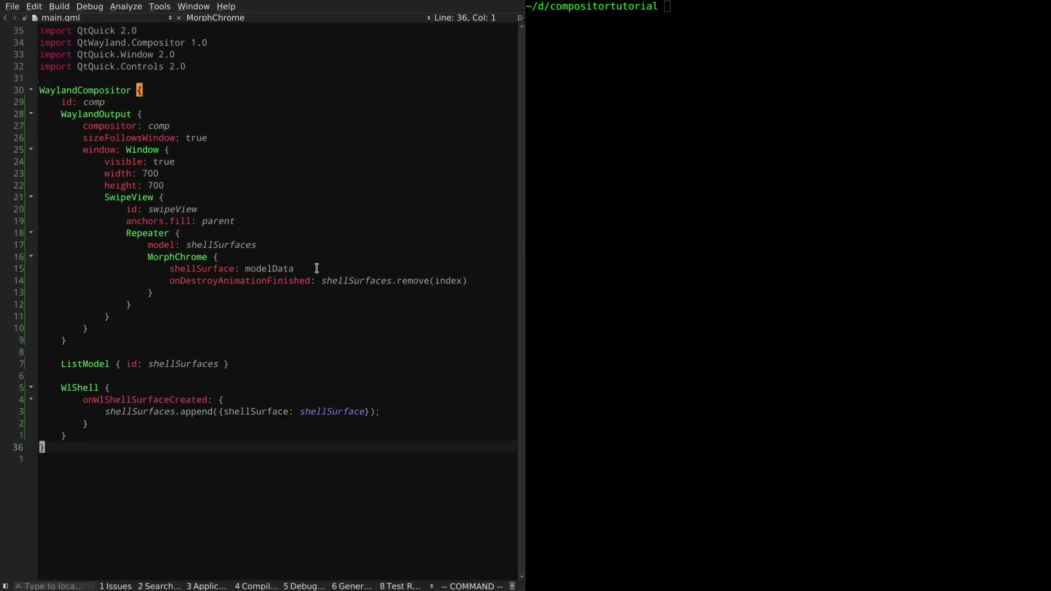
{"action": "key", "text": "k"}
{"action": "key", "text": "k"}
{"action": "key", "text": "k"}
{"action": "type", "text": "oshellSur"}
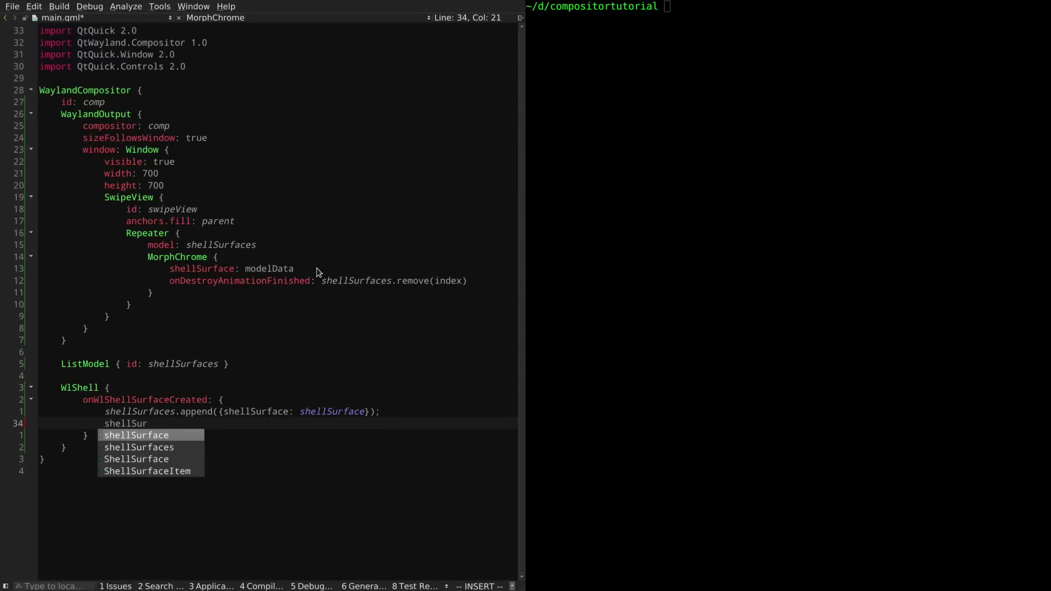
{"action": "type", "text": "face.se("}
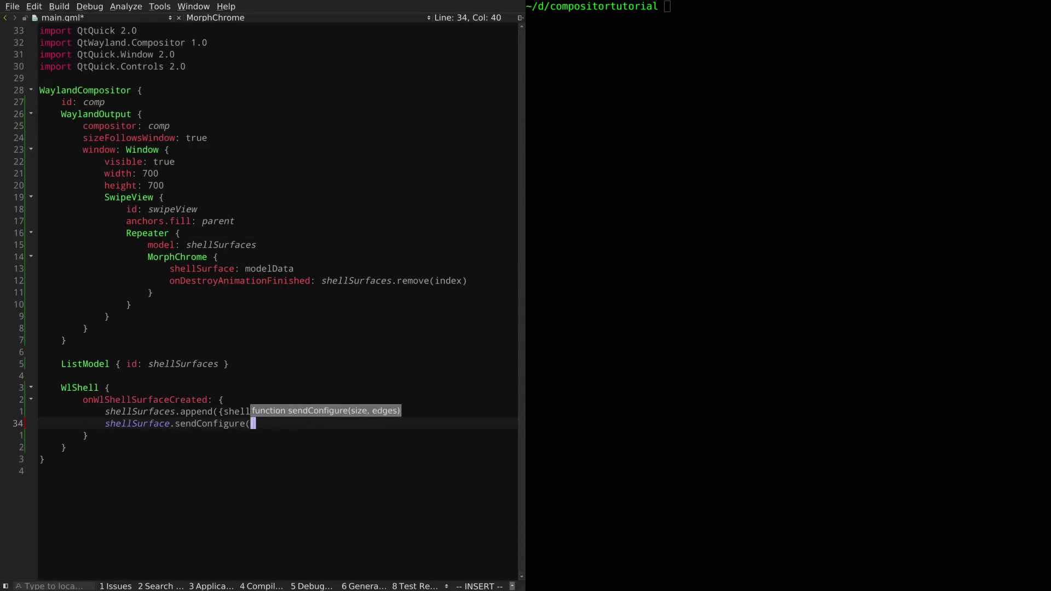
{"action": "type", "text": "t.size"}
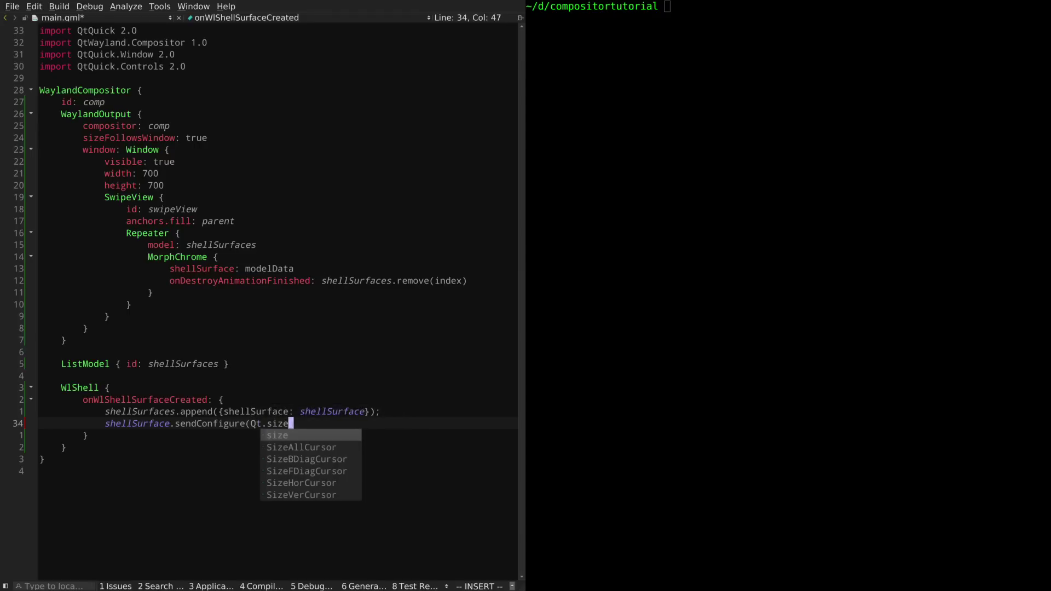
{"action": "type", "text": "(swip"}
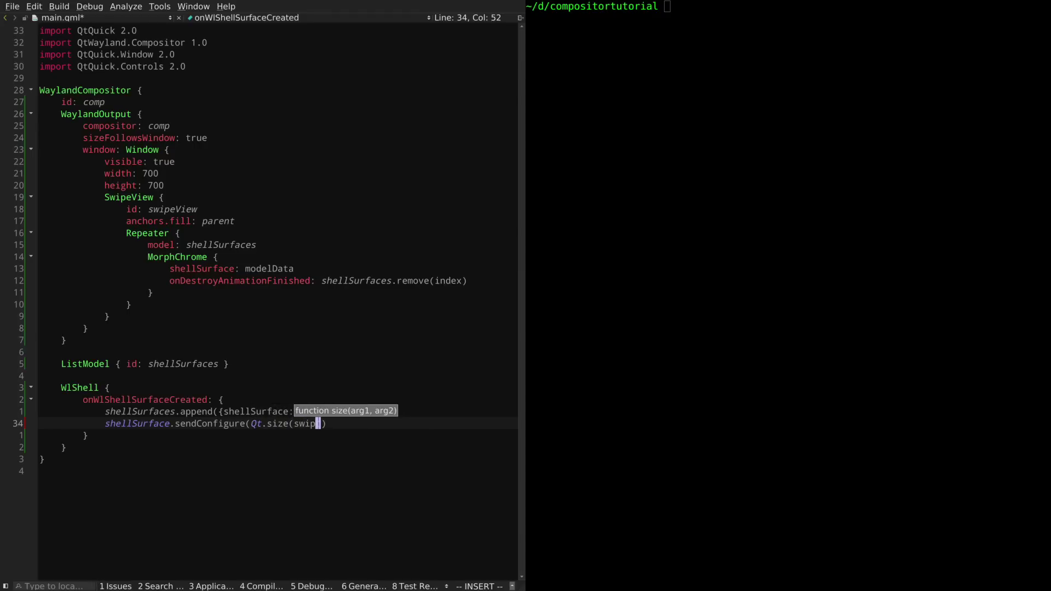
{"action": "type", "text": "ew.wid"}
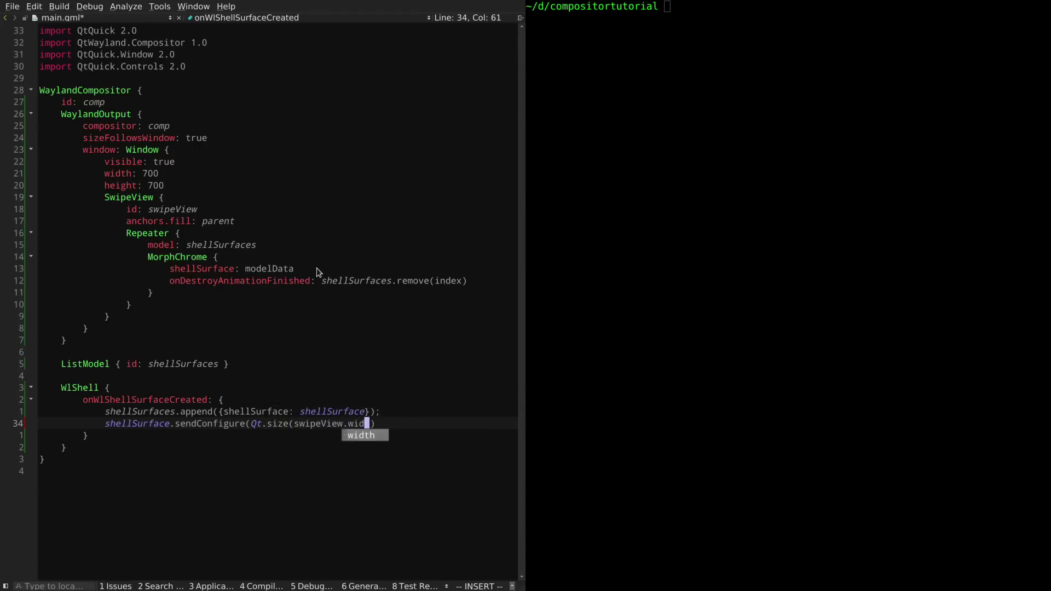
{"action": "type", "text": "th, swipeVi"}
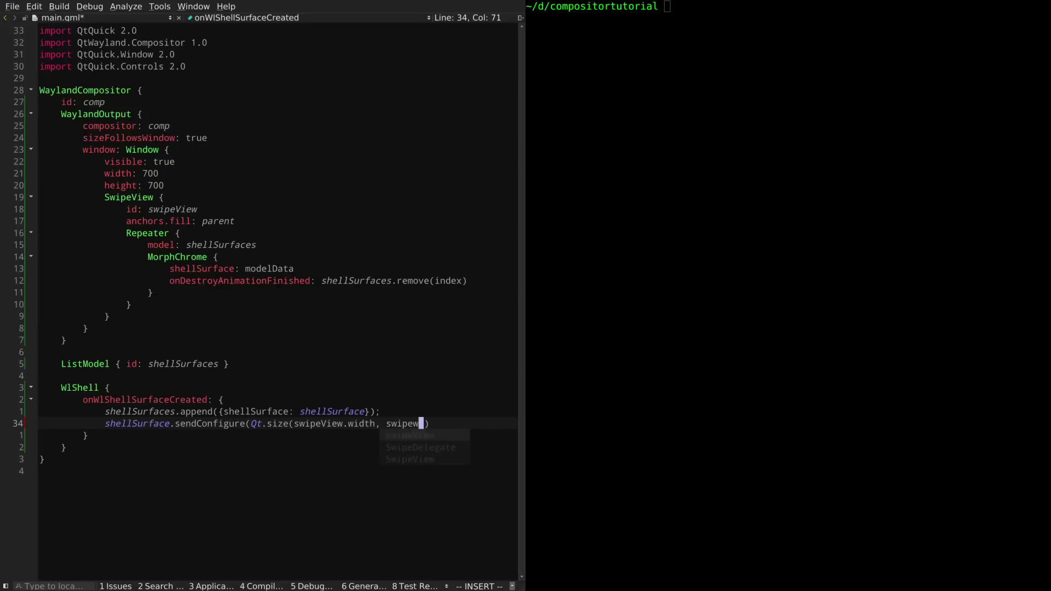
{"action": "type", "text": "ew."}
{"action": "type", "text": "height"}
{"action": "key", "text": "Escape"}
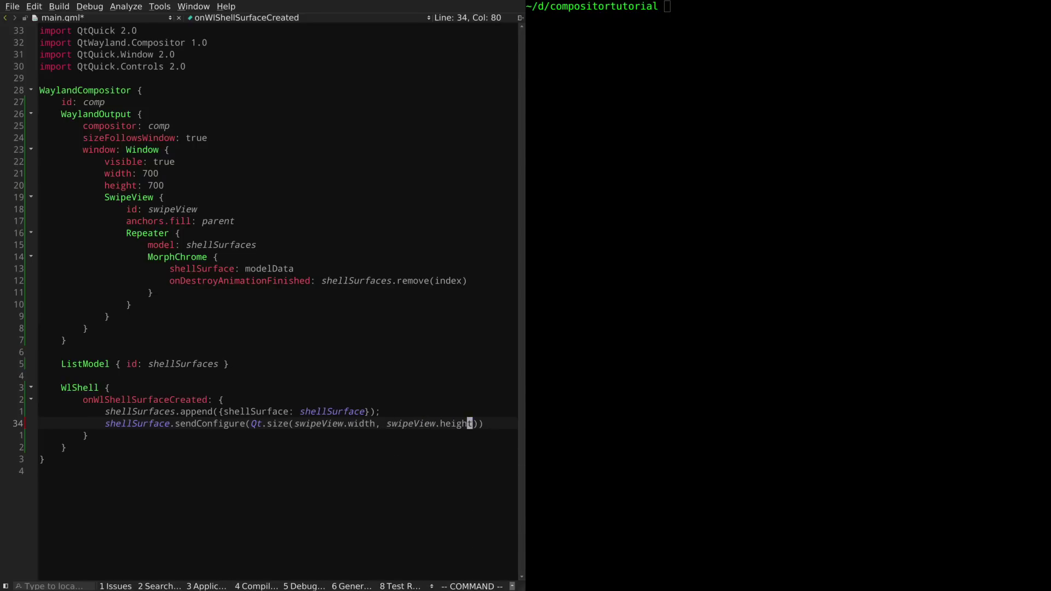
{"action": "type", "text": "a, "}
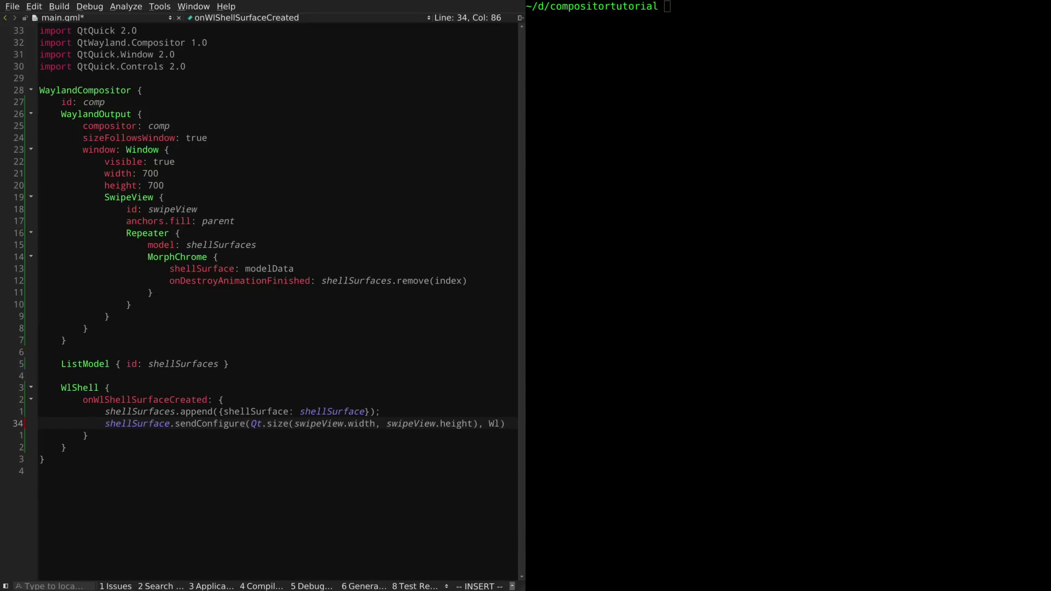
{"action": "type", "text": "Shell"}
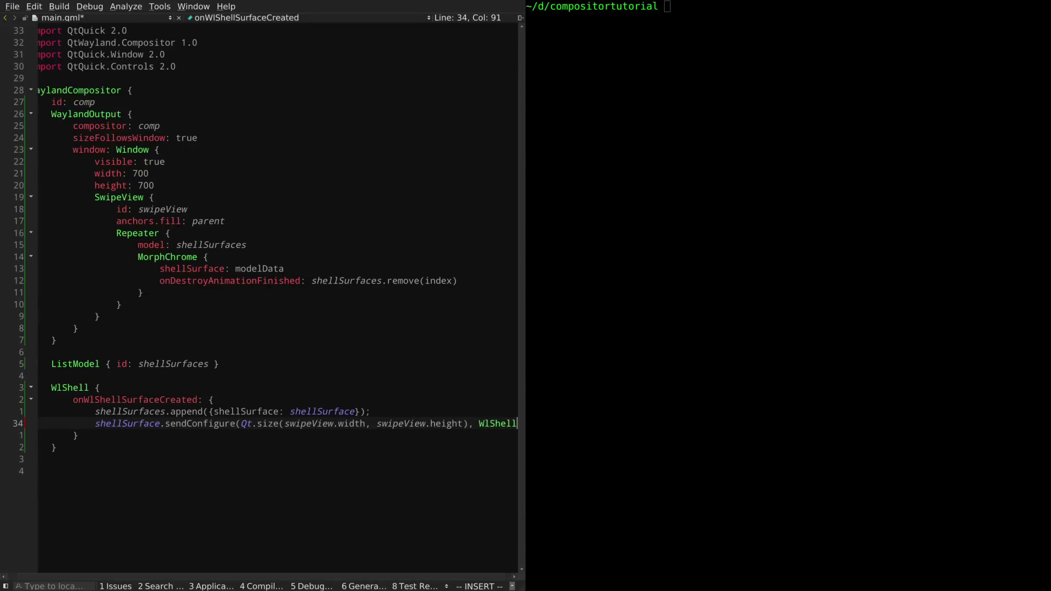
{"action": "type", "text": "Surface."}
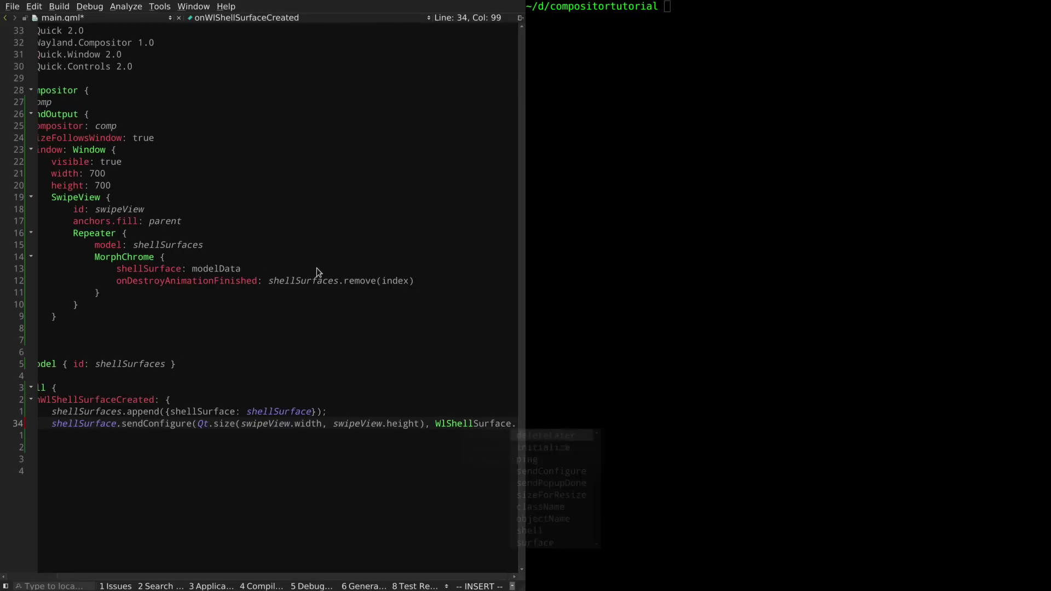
{"action": "type", "text": "NoneEdge"}
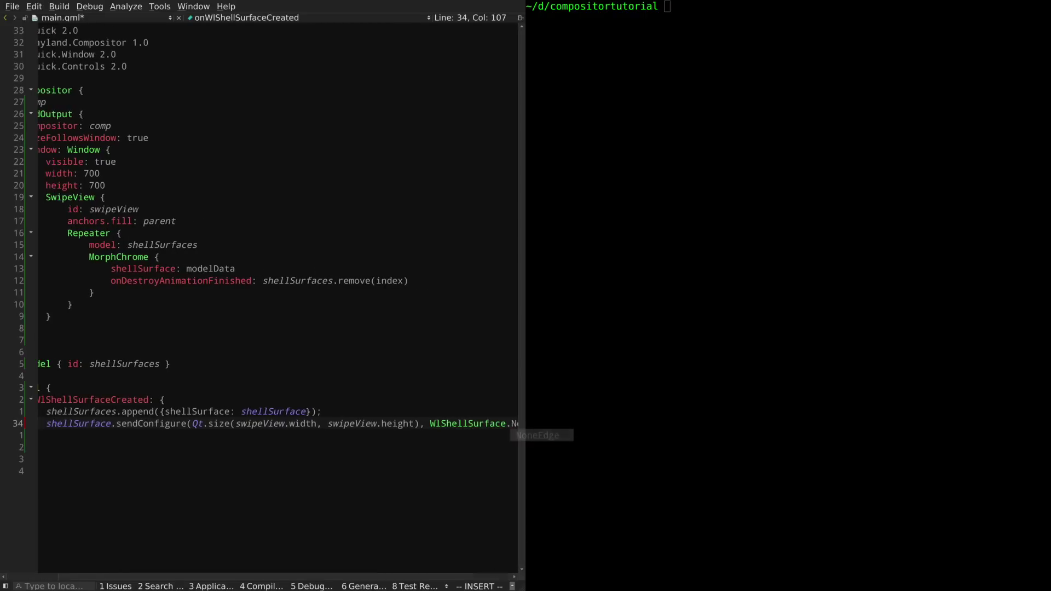
{"action": "key", "text": "Escape"}
{"action": "key", "text": "k"}
{"action": "key", "text": "0"}
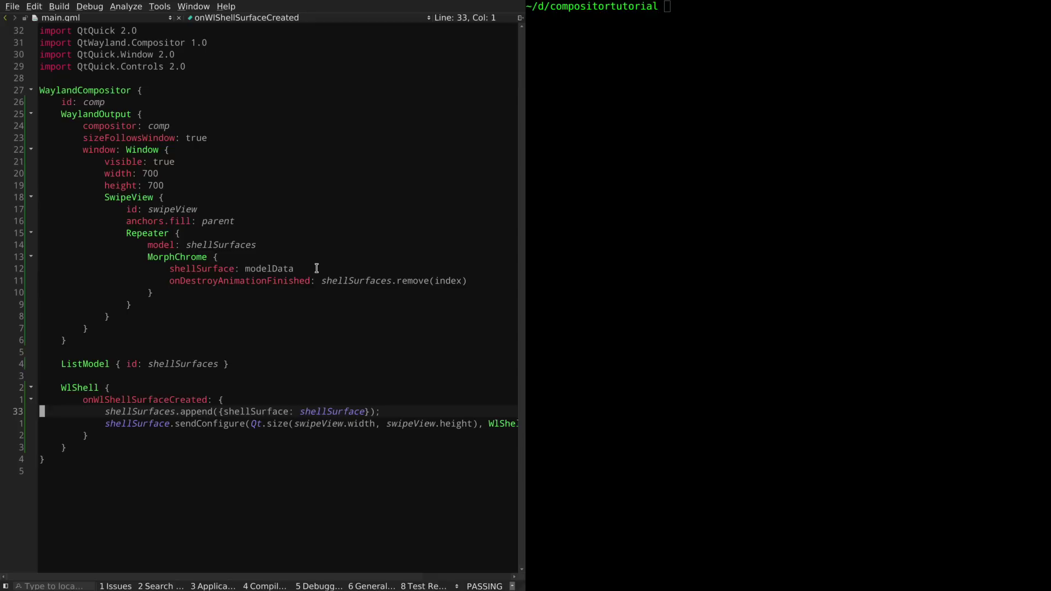
{"action": "key", "text": "ctrl+r"}
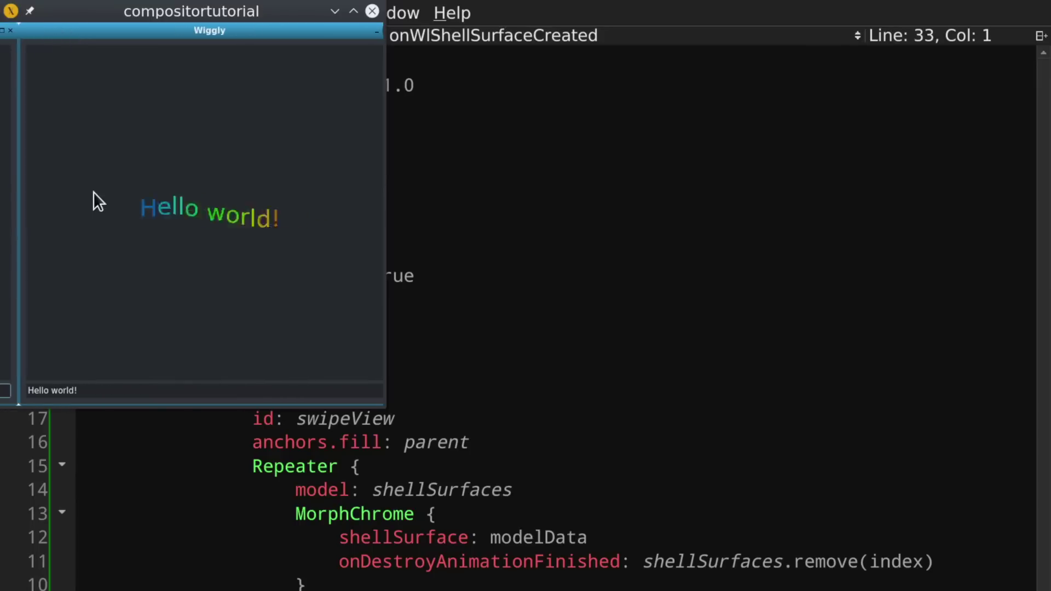
Step: Close the compositor window once Wiggly is seen filling it
{"action": "left_click", "coordinate": [372, 12]}
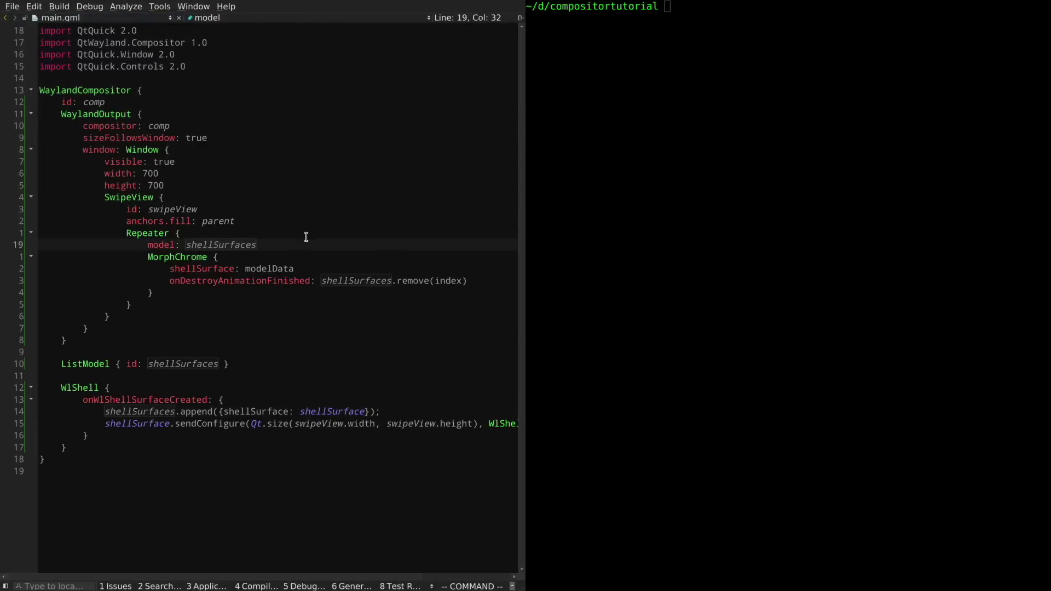
Step: Run the compositor and export QT_WAYLAND_DISABLE_WINDOWDECORATION=1 in the terminal
{"action": "key", "text": "ctrl+r"}
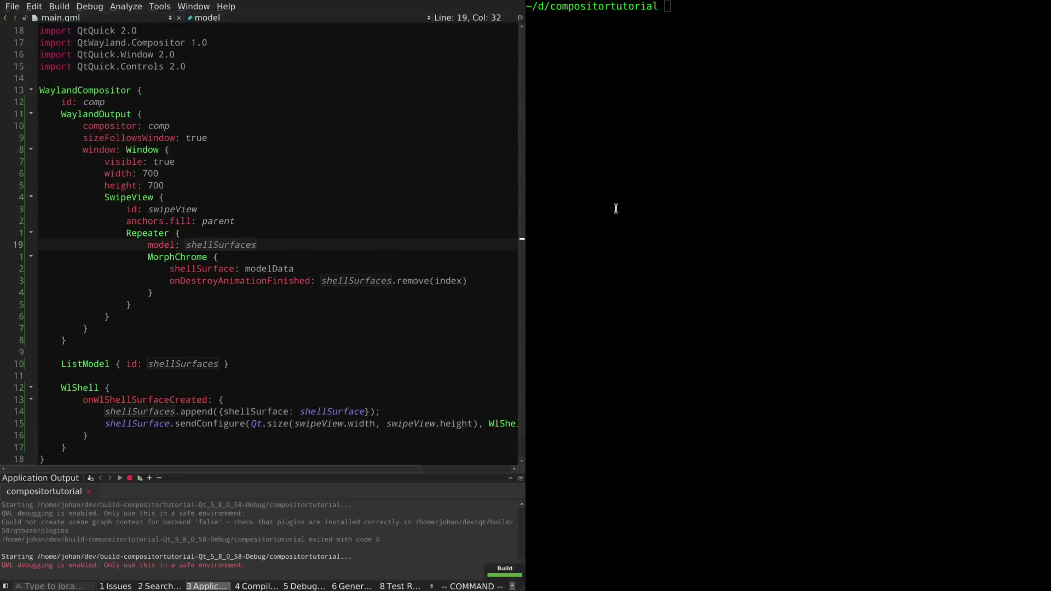
{"action": "type", "text": "exp"}
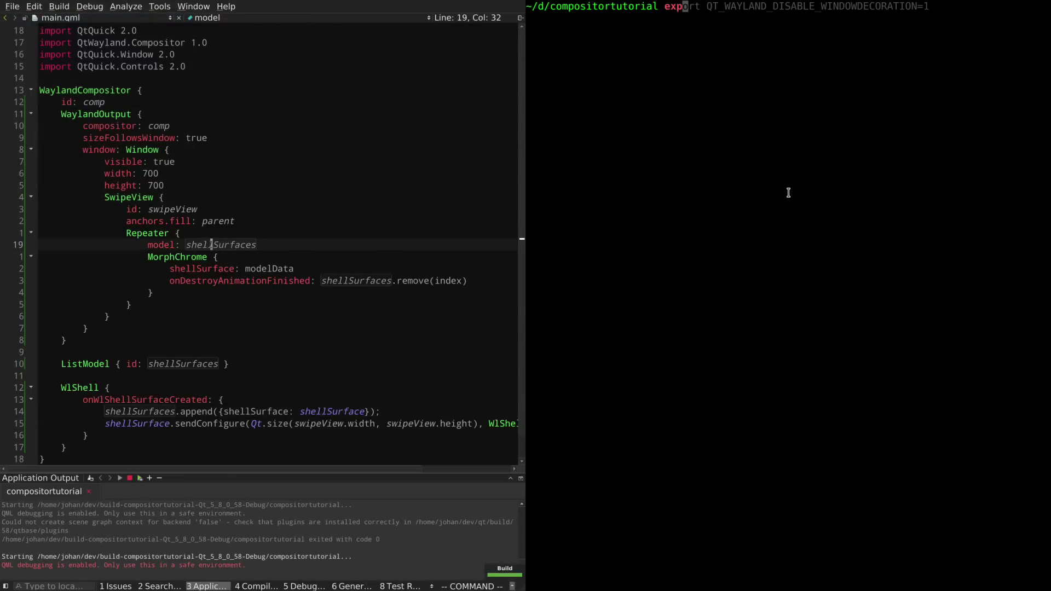
{"action": "key", "text": "Right"}
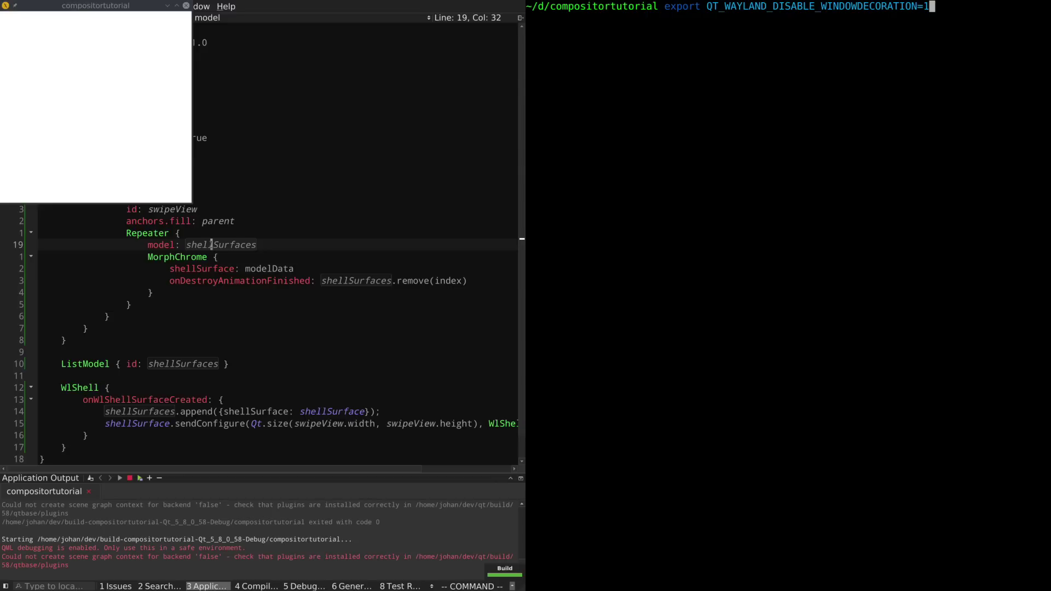
{"action": "key", "text": "Return"}
{"action": "type", "text": "./app"}
Step: Launch the client apps, swipe through the clocks, game and photo pages, then close the compositor
{"action": "key", "text": "Return"}
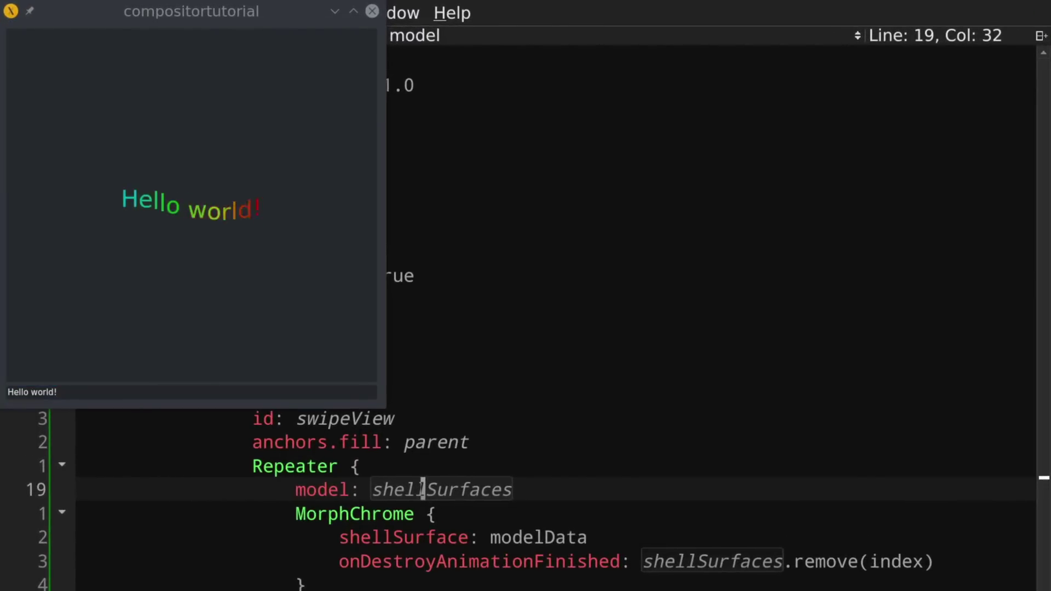
{"action": "left_click_drag", "start_coordinate": [263, 265], "coordinate": [35, 222]}
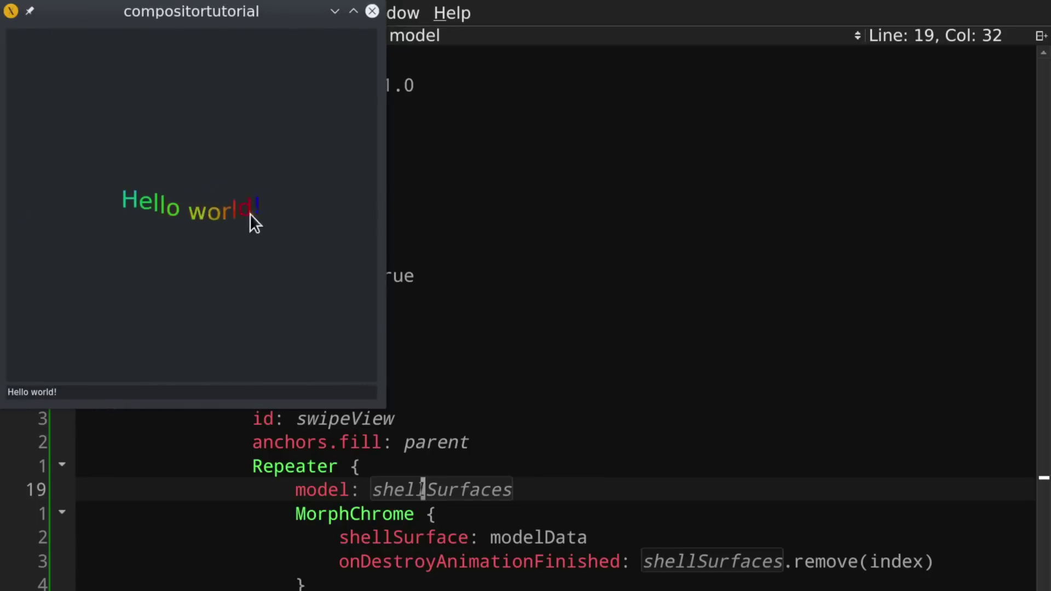
{"action": "left_click_drag", "start_coordinate": [243, 182], "coordinate": [148, 165]}
{"action": "left_click_drag", "start_coordinate": [287, 207], "coordinate": [121, 238]}
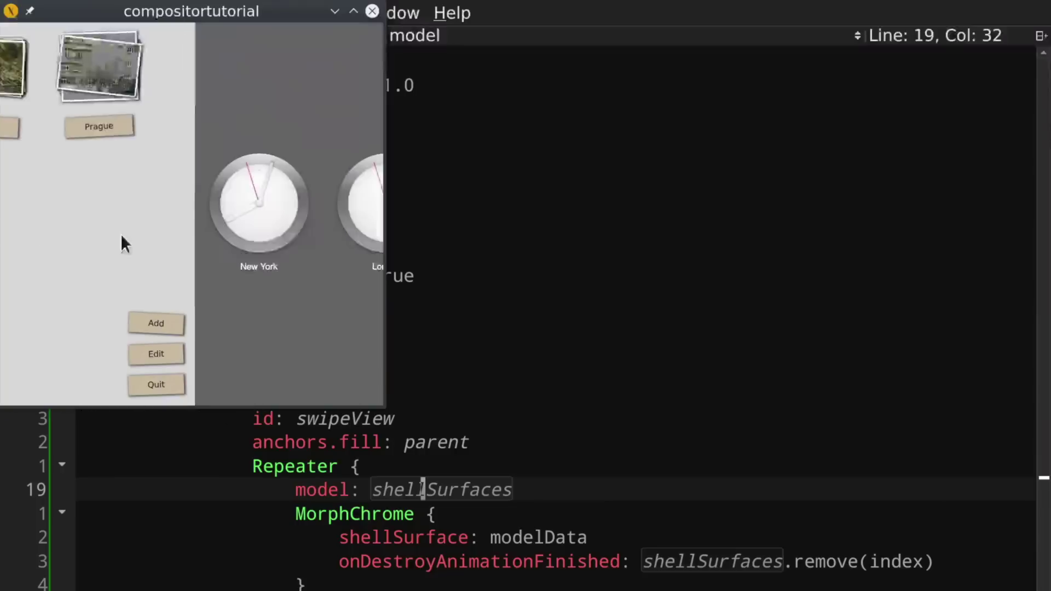
{"action": "left_click_drag", "start_coordinate": [105, 201], "coordinate": [284, 189]}
{"action": "mouse_move", "coordinate": [134, 208]}
{"action": "left_mouse_down"}
{"action": "mouse_move", "coordinate": [4, 199]}
{"action": "mouse_move", "coordinate": [280, 66]}
{"action": "mouse_move", "coordinate": [373, 34]}
{"action": "left_mouse_up"}
{"action": "left_click", "coordinate": [374, 13]}
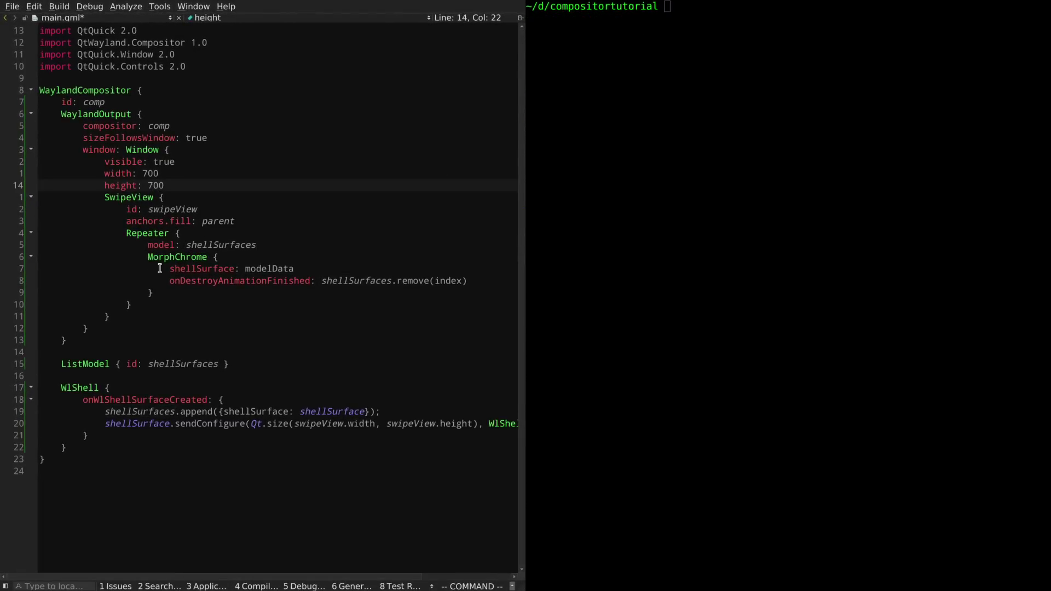
{"action": "type", "text": "oPage {"}
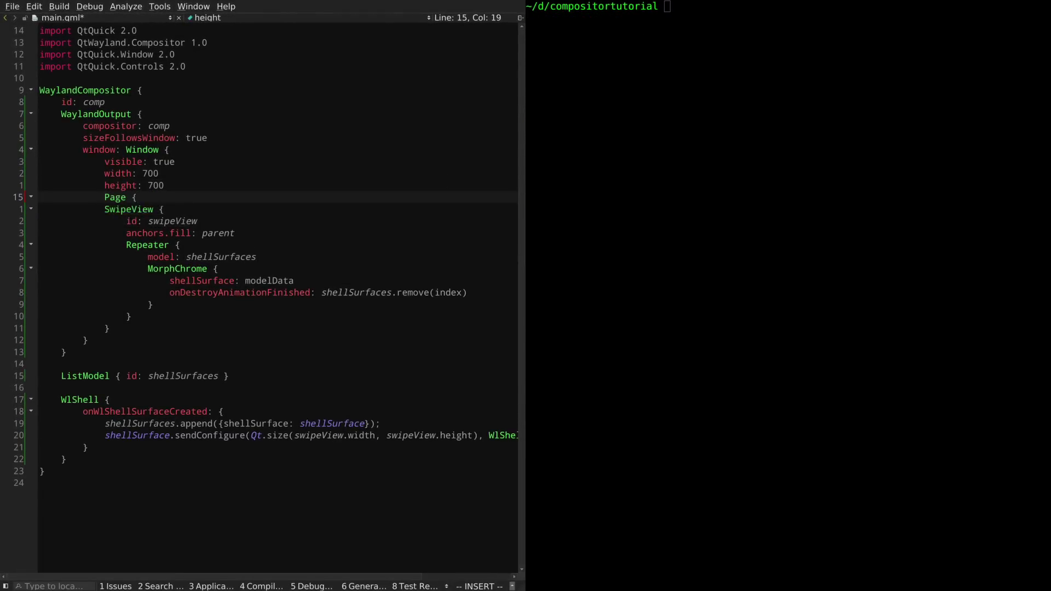
Step: Add a Page block with anchors.fill: parent below height: 700
{"action": "key", "text": "Return"}
{"action": "type", "text": "chors"}
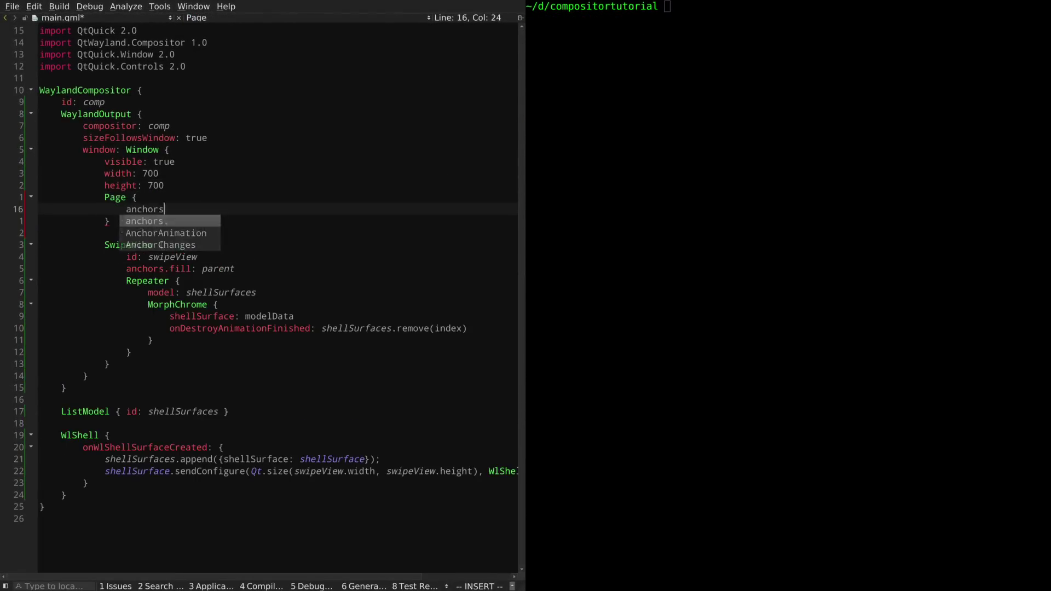
{"action": "type", "text": ".fill: parent"}
{"action": "key", "text": "Return"}
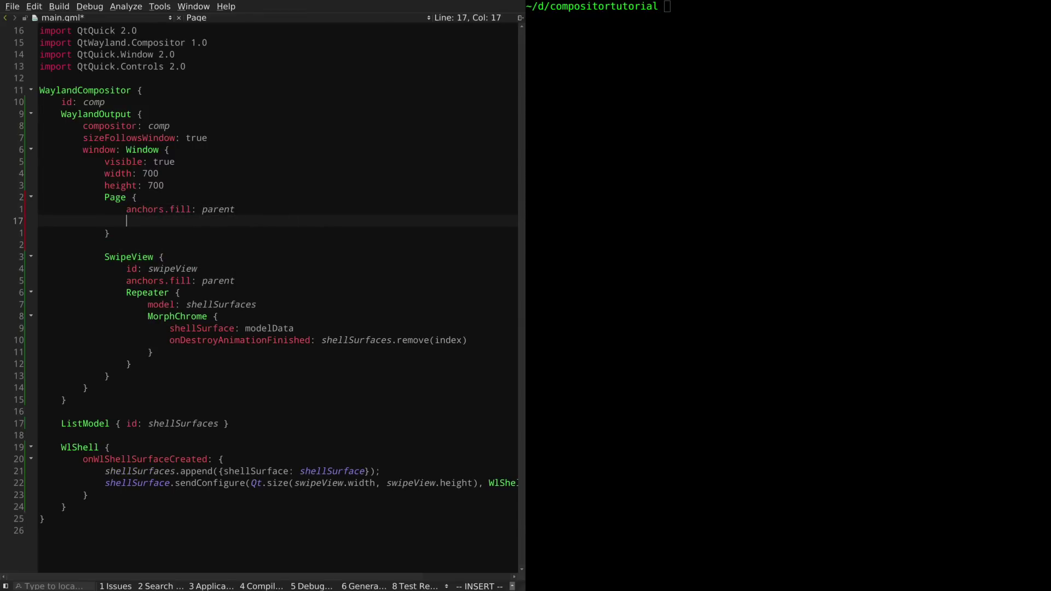
{"action": "key", "text": "Escape"}
Step: Cut the SwipeView block and paste it inside the new Page
{"action": "key", "text": "j"}
{"action": "key", "text": "j"}
{"action": "key", "text": "j"}
{"action": "key", "text": "k"}
{"action": "key", "text": "shift+v"}
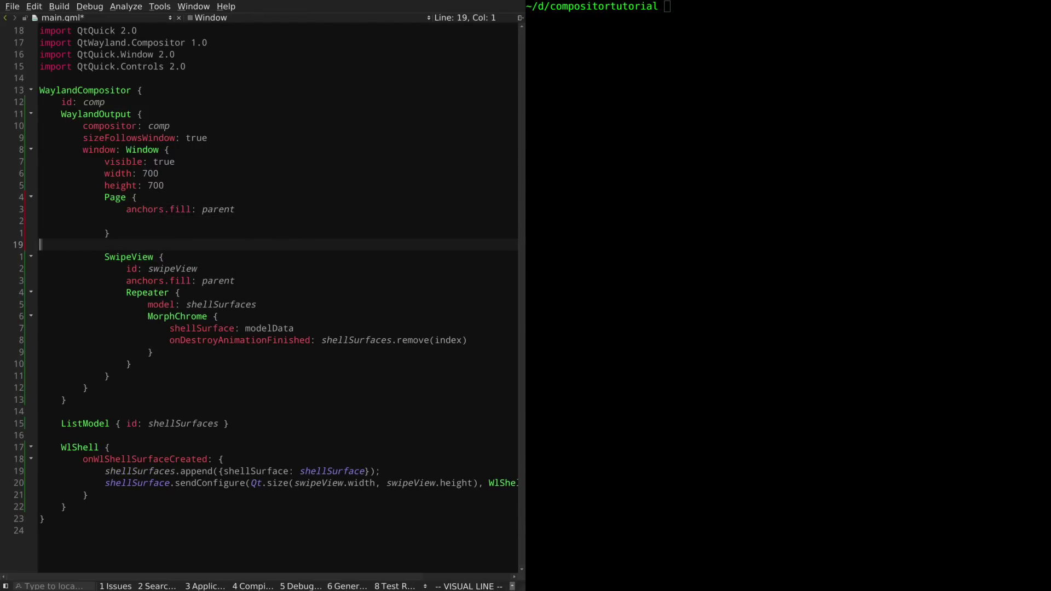
{"action": "key", "text": "j"}
{"action": "key", "text": "j"}
{"action": "key", "text": "j"}
{"action": "key", "text": "k"}
{"action": "key", "text": "k"}
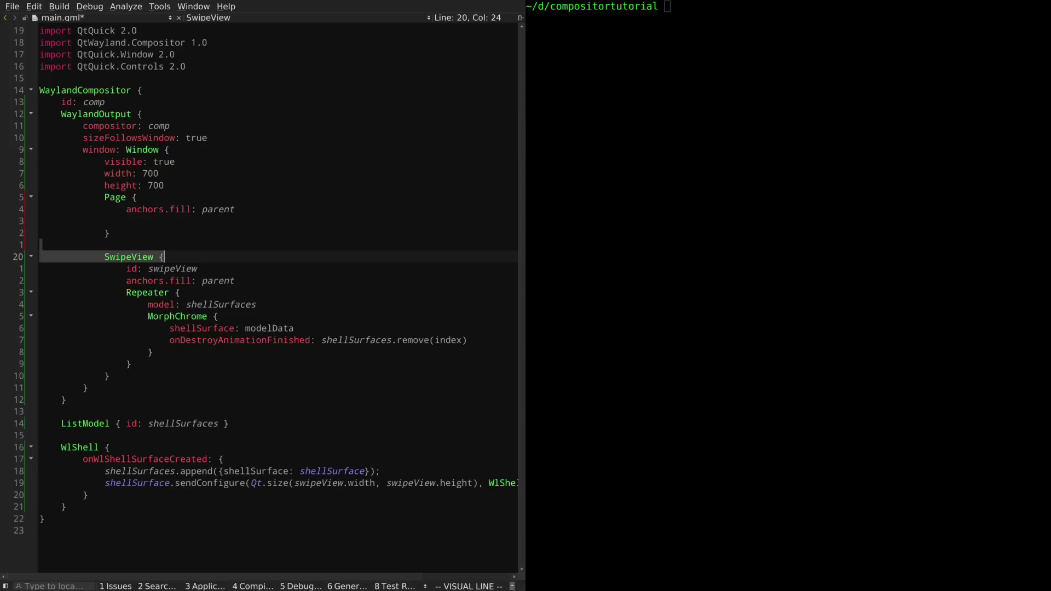
{"action": "key", "text": "percent"}
{"action": "key", "text": "d"}
{"action": "key", "text": "k"}
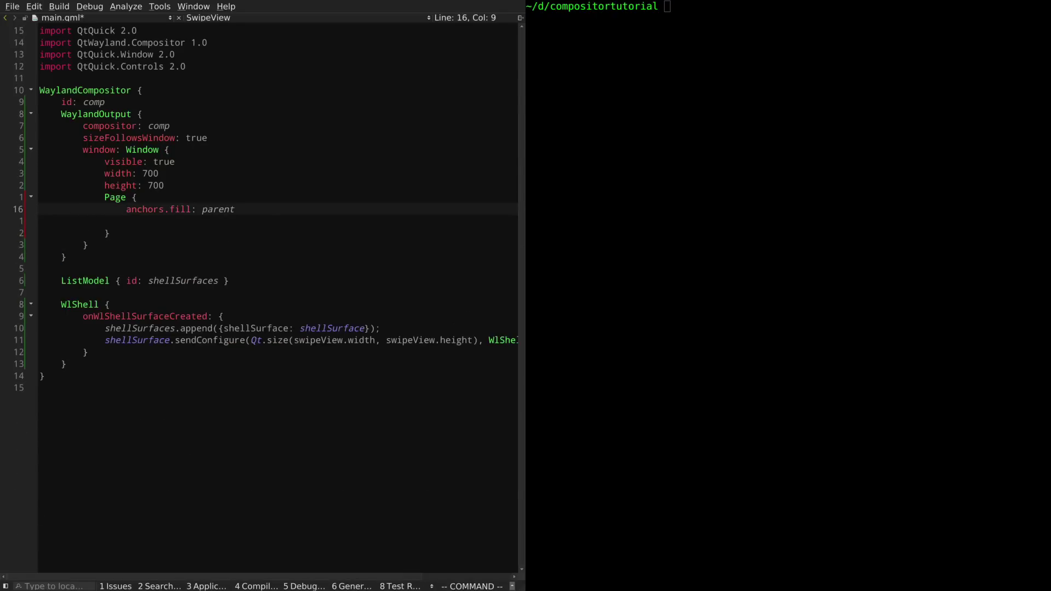
{"action": "key", "text": "p"}
Step: Remove leftover blank lines and indent the SwipeView under the Page
{"action": "key", "text": "d"}
{"action": "key", "text": "d"}
{"action": "key", "text": "d"}
{"action": "key", "text": "k"}
{"action": "key", "text": "j"}
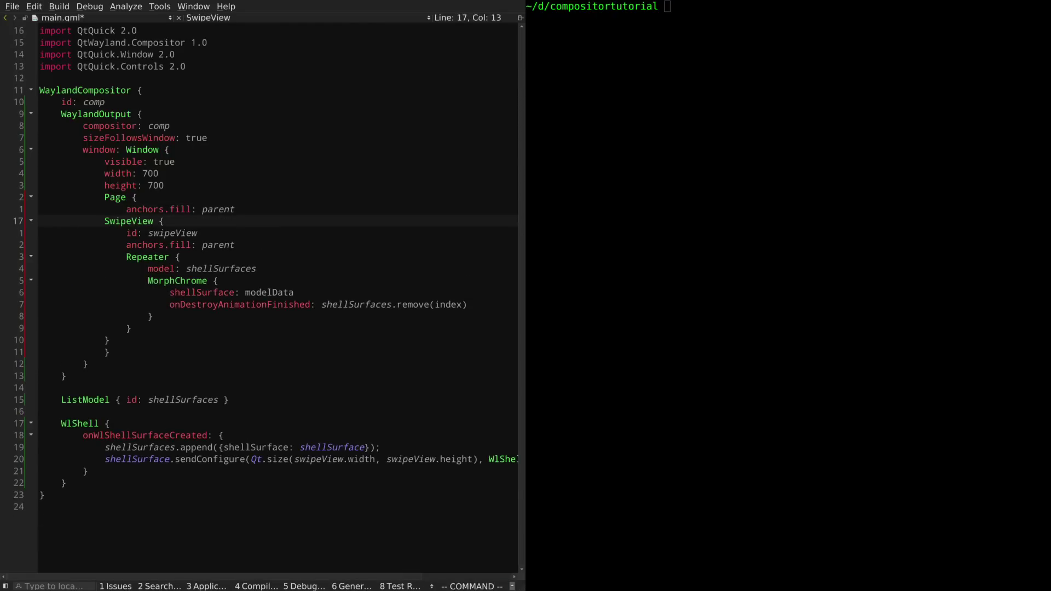
{"action": "key", "text": "equal"}
{"action": "key", "text": "shift+g"}
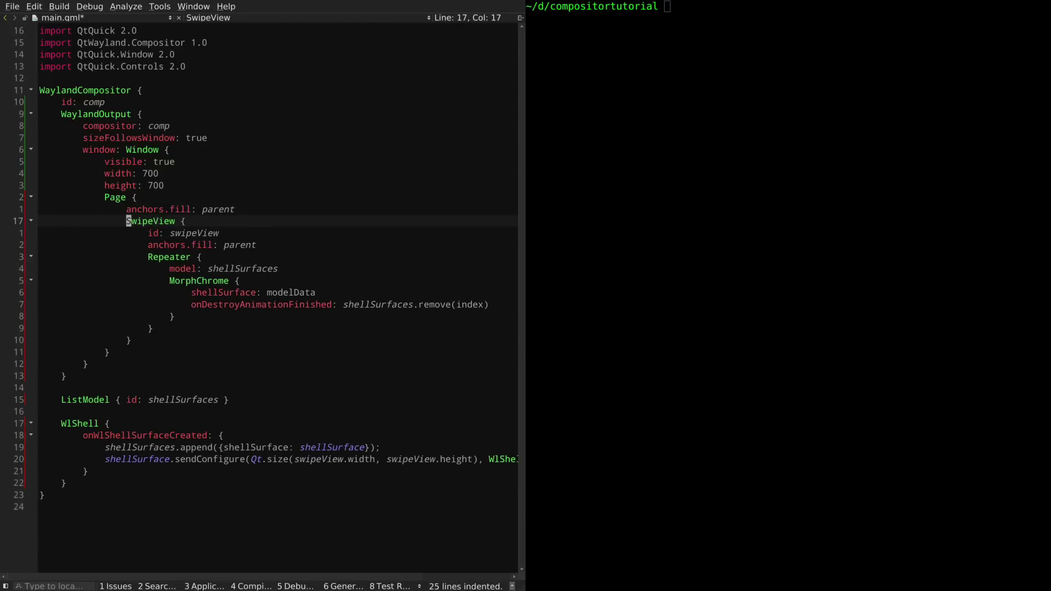
{"action": "key", "text": "k"}
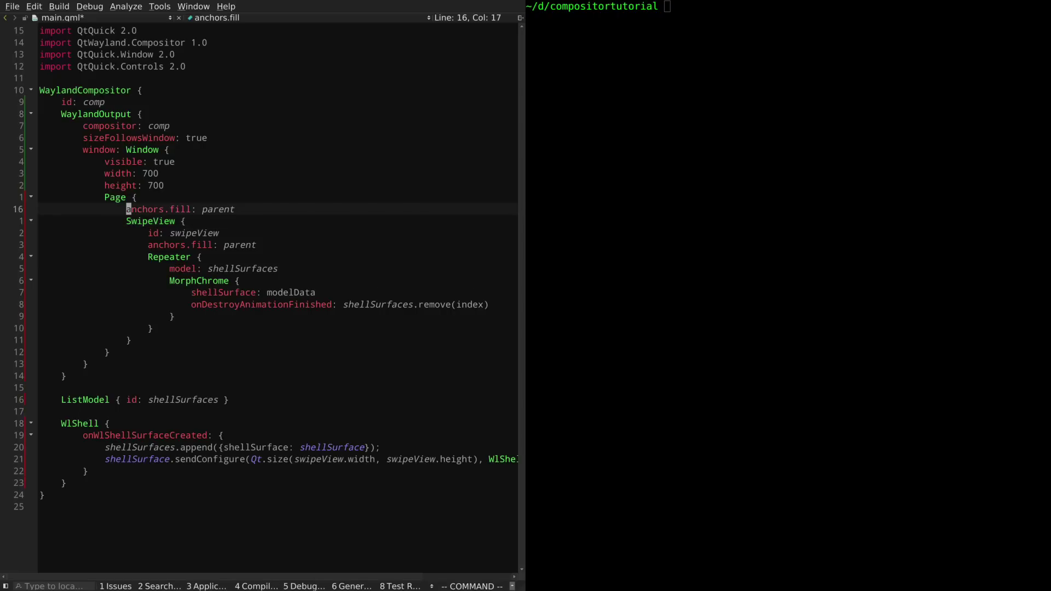
{"action": "key", "text": "shift+o"}
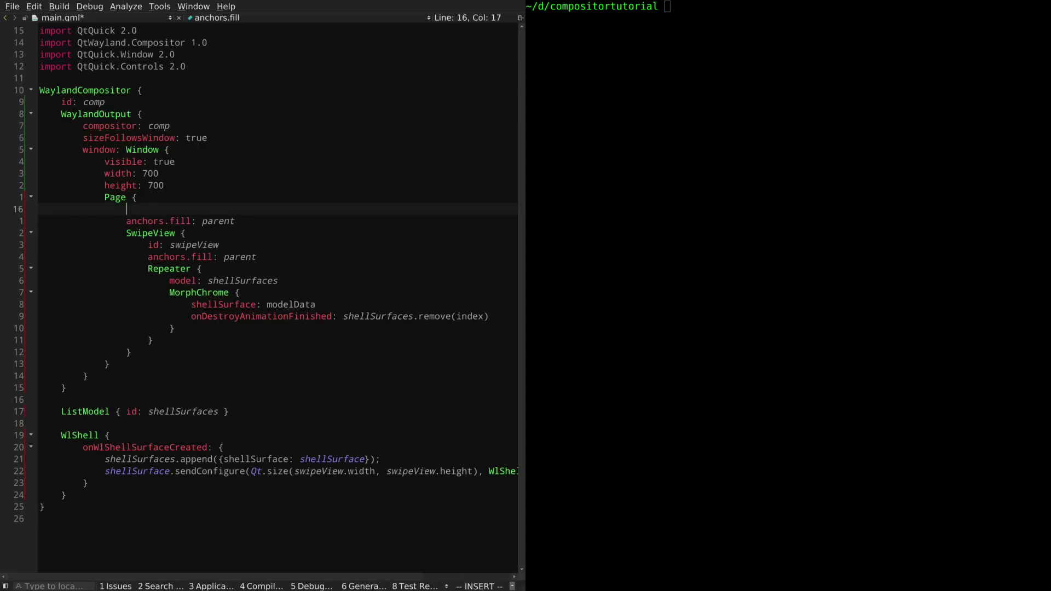
{"action": "key", "text": "Escape"}
{"action": "key", "text": "d"}
{"action": "key", "text": "d"}
{"action": "type", "text": "oheasd"}
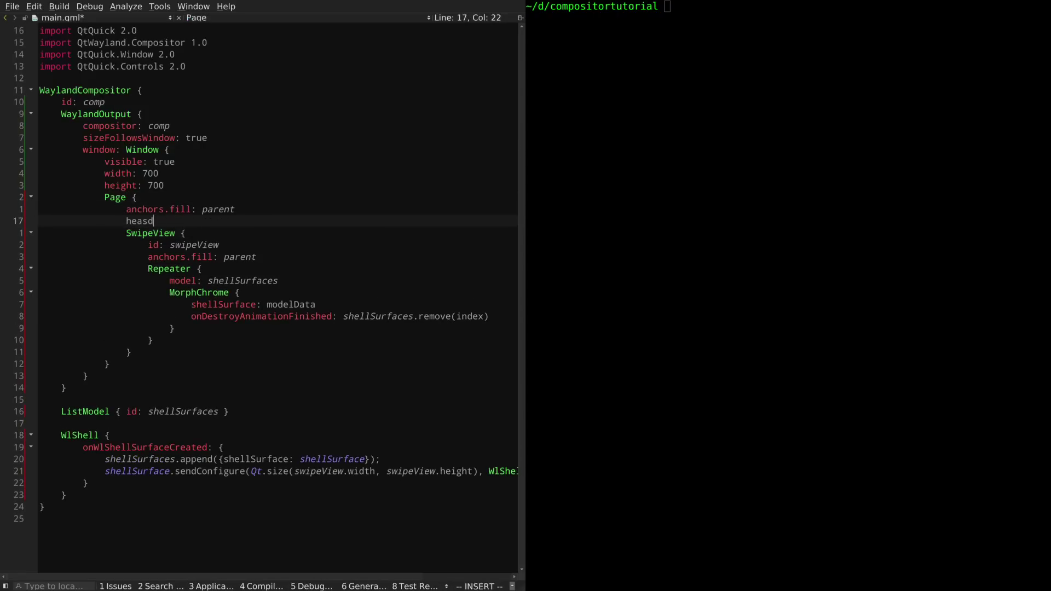
Step: Add a header: TabBar property to the Page
{"action": "key", "text": "BackSpace"}
{"action": "key", "text": "BackSpace"}
{"action": "type", "text": "d"}
{"action": "key", "text": "Return"}
{"action": "type", "text": ": T"}
{"action": "type", "text": "a"}
{"action": "key", "text": "Return"}
{"action": "type", "text": "{"}
{"action": "key", "text": "Return"}
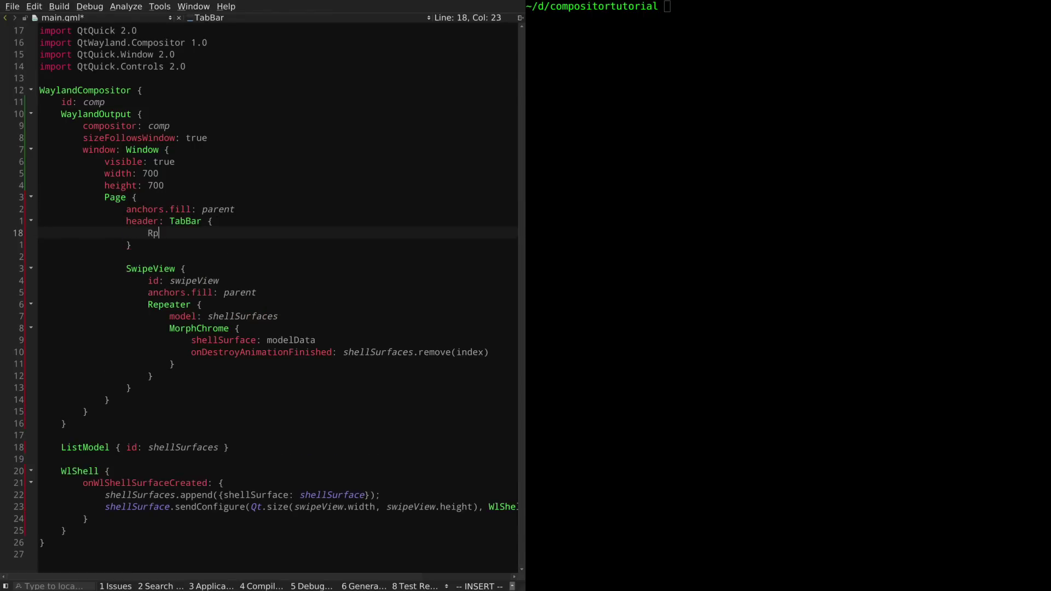
{"action": "type", "text": "epeat"}
Step: Inside the TabBar, add a Repeater over shellSurfaces with a TabButton showing modelData.title
{"action": "key", "text": "Return"}
{"action": "type", "text": "{"}
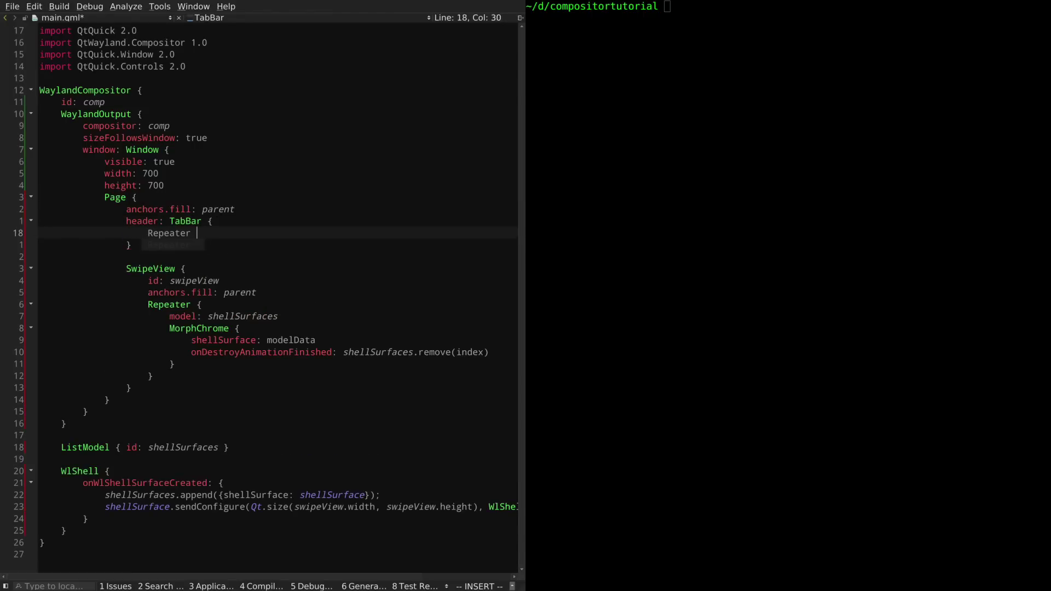
{"action": "key", "text": "Return"}
{"action": "type", "text": "del"}
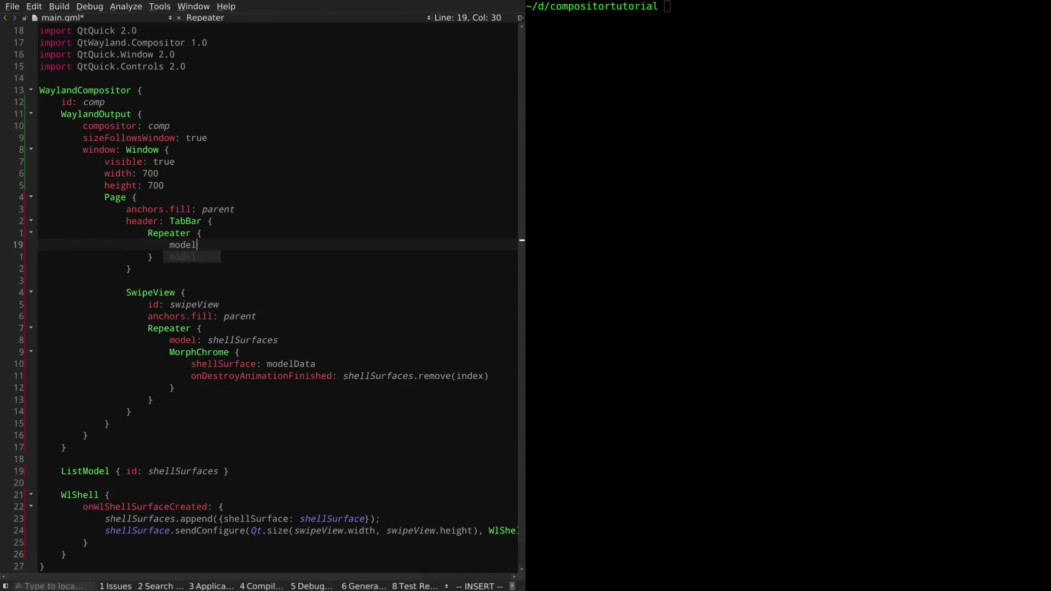
{"action": "key", "text": "Return"}
{"action": "type", "text": "llsurfaces"}
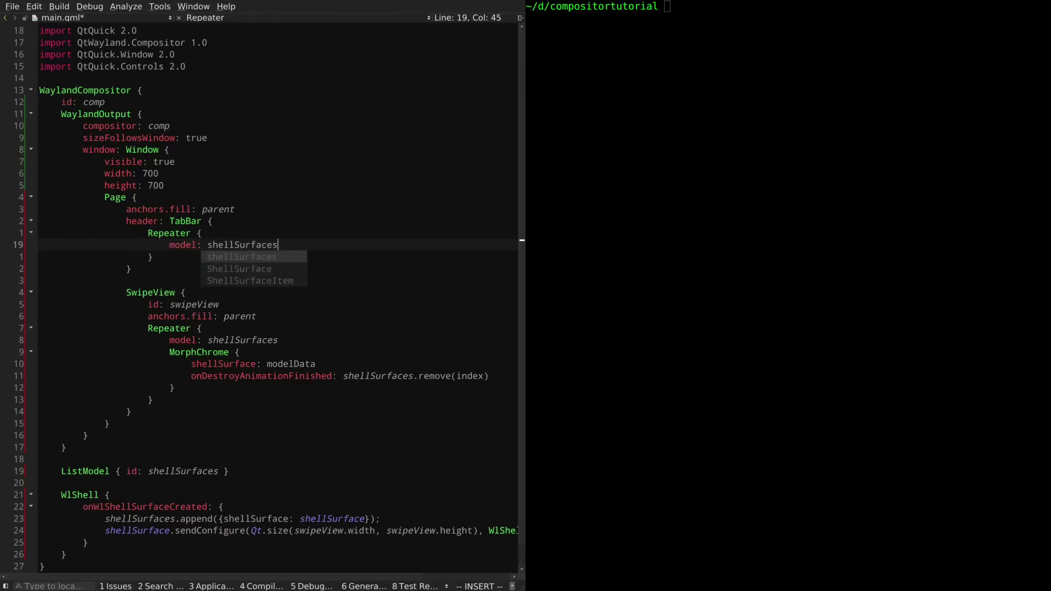
{"action": "key", "text": "Return"}
{"action": "key", "text": "Return"}
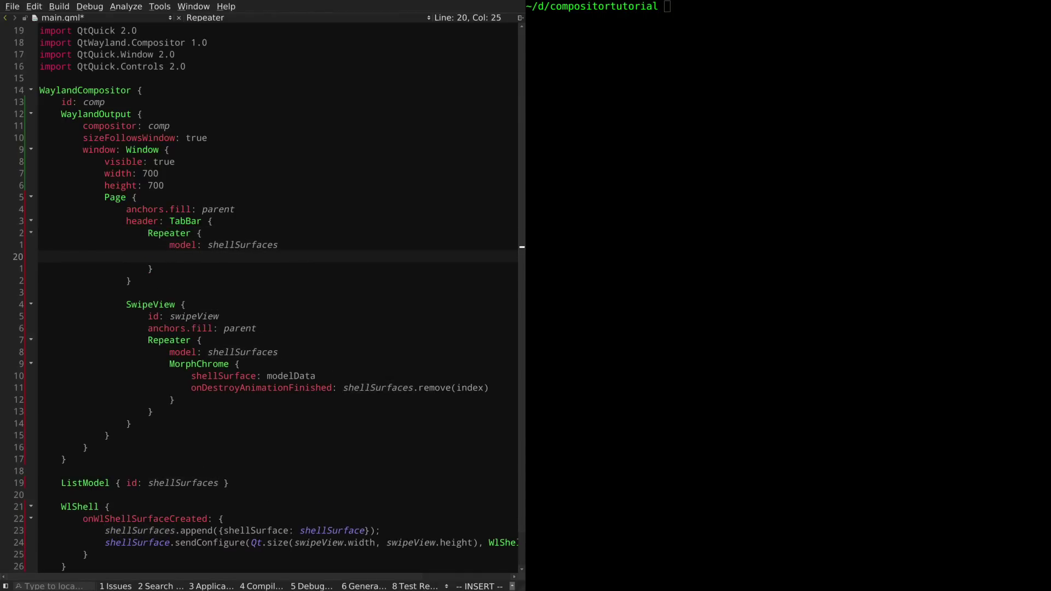
{"action": "type", "text": "TabButt"}
{"action": "key", "text": "Return"}
{"action": "type", "text": "{"}
{"action": "key", "text": "Return"}
{"action": "type", "text": "tex"}
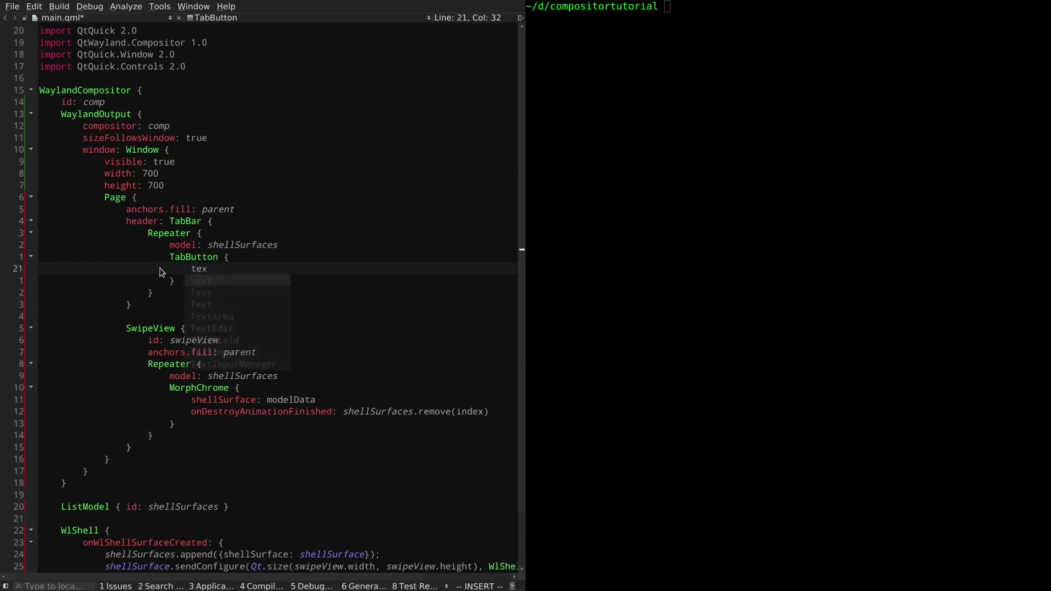
{"action": "type", "text": "t: modelData.title"}
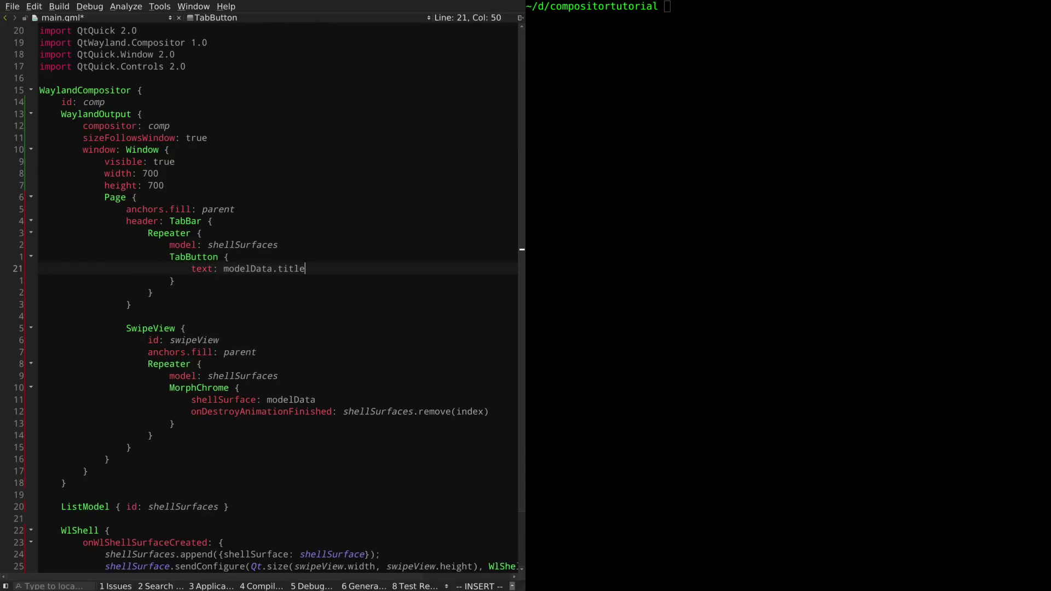
{"action": "key", "text": "Escape"}
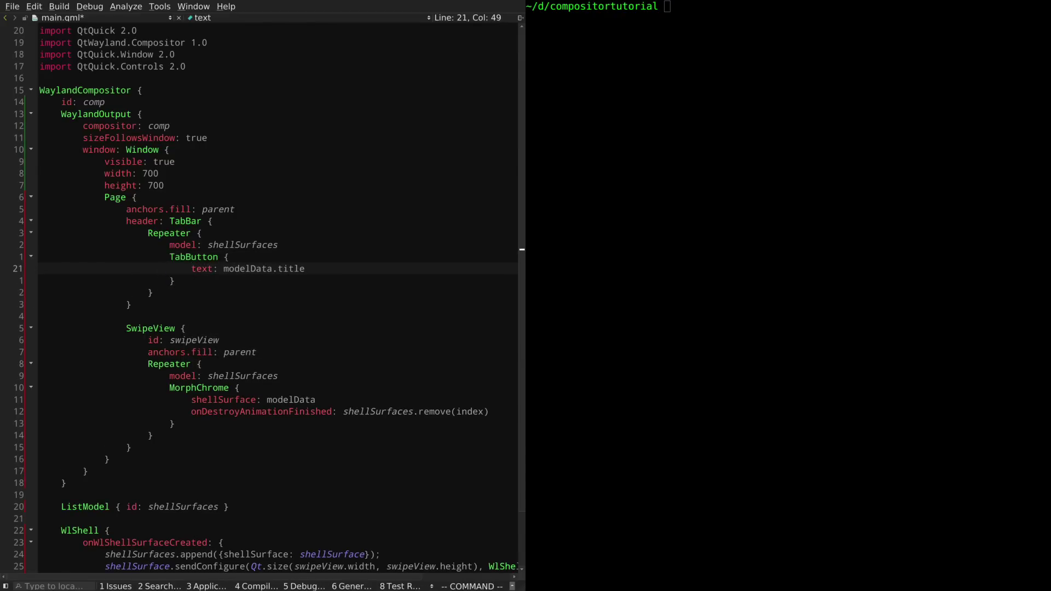
{"action": "key", "text": "k"}
{"action": "key", "text": "k"}
{"action": "key", "text": "k"}
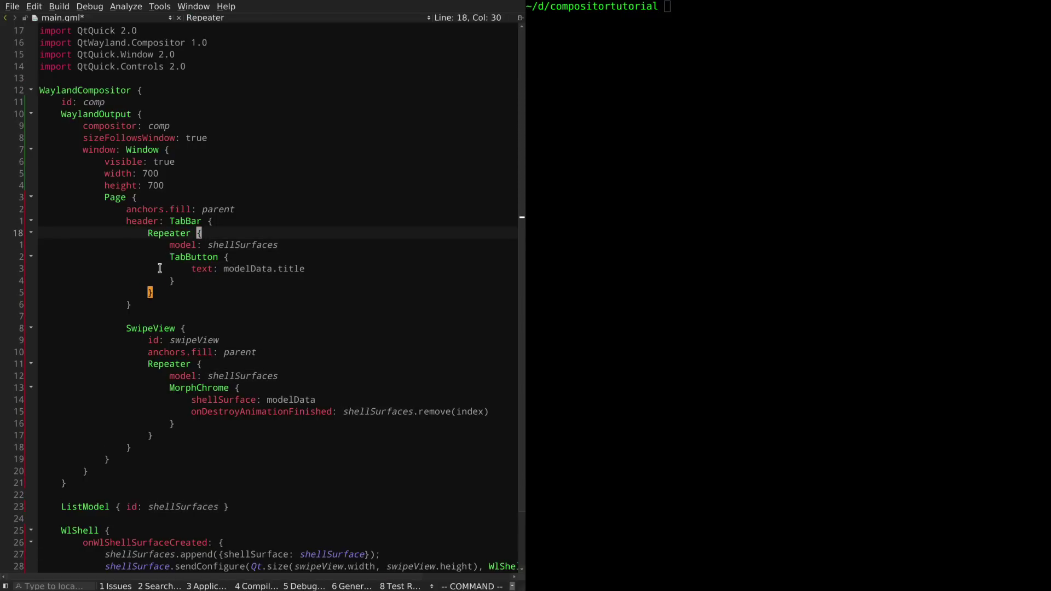
{"action": "type", "text": "Ocurrent"}
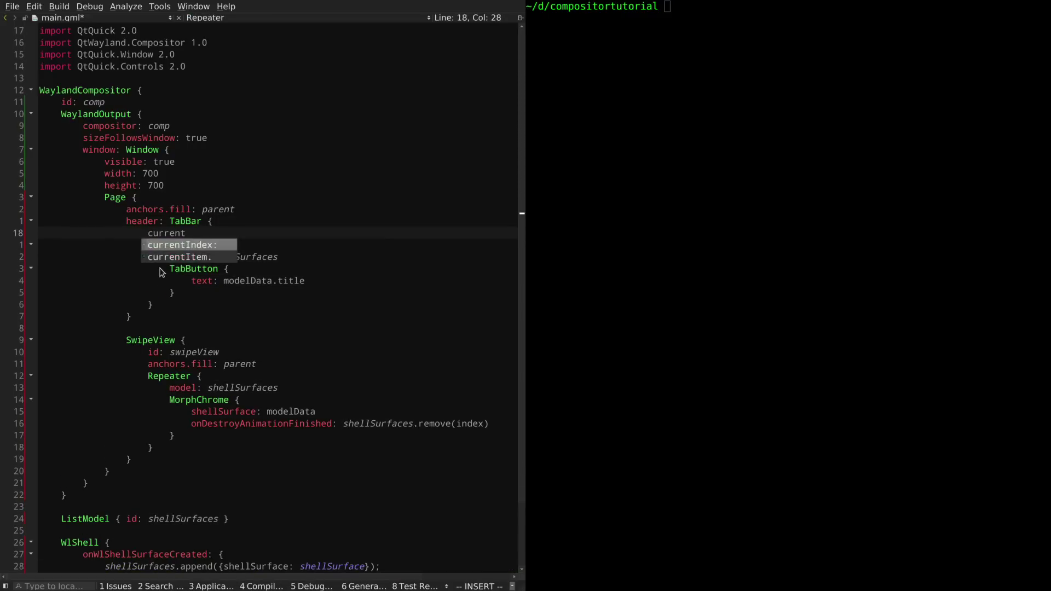
Step: Give the TabBar id: tabBar and currentIndex: swipeView.currentIndex
{"action": "key", "text": "Return"}
{"action": "type", "text": "swipe"}
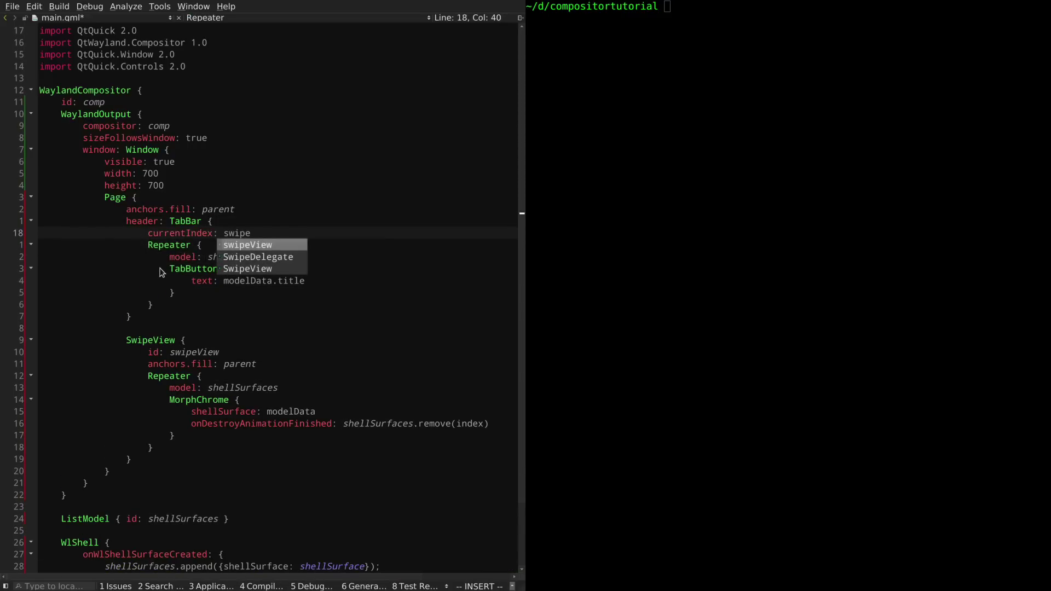
{"action": "key", "text": "Return"}
{"action": "type", "text": ".currentIndex"}
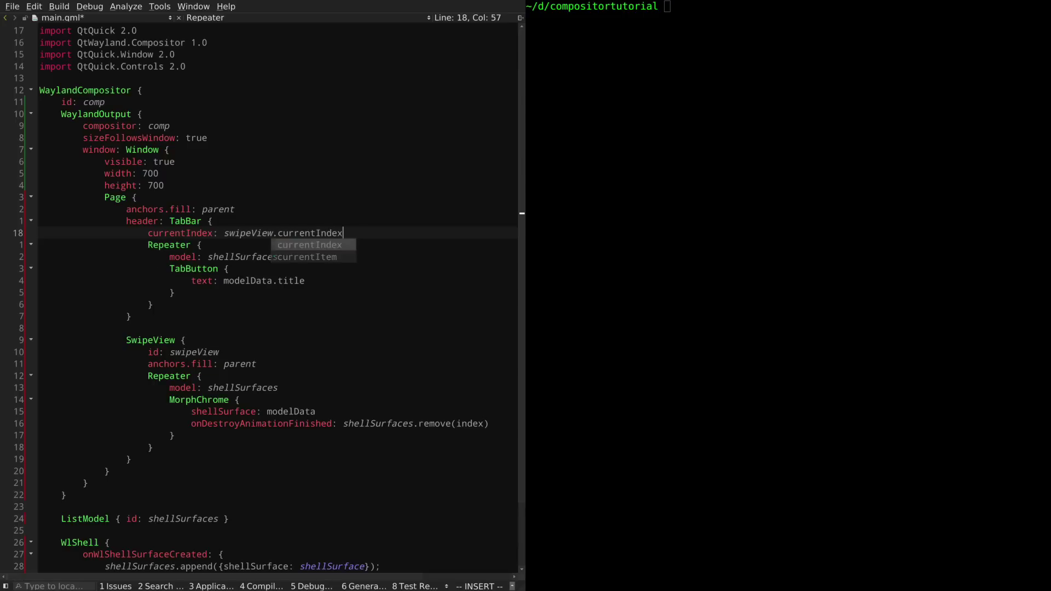
{"action": "key", "text": "Escape"}
{"action": "key", "text": "k"}
{"action": "key", "text": "o"}
{"action": "type", "text": "id: tab"}
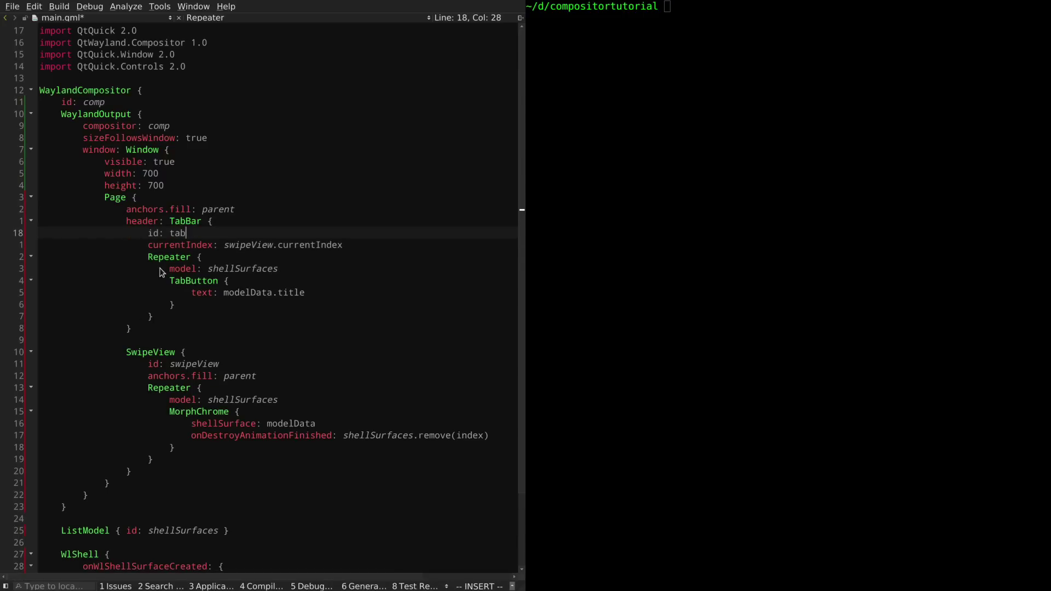
{"action": "type", "text": "Bar"}
{"action": "key", "text": "Escape"}
{"action": "key", "text": "j"}
{"action": "key", "text": "j"}
{"action": "key", "text": "j"}
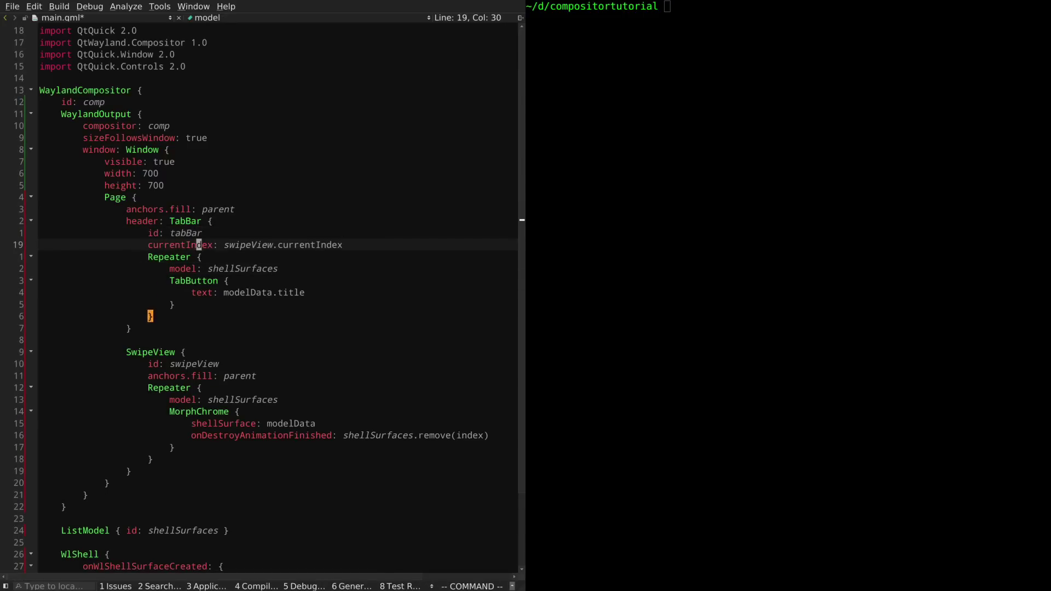
Step: Copy the binding into SwipeView as currentIndex: tabBar.currentIndex and run the compositor
{"action": "key", "text": "y"}
{"action": "key", "text": "y"}
{"action": "key", "text": "braceright"}
{"action": "key", "text": "j"}
{"action": "key", "text": "j"}
{"action": "key", "text": "p"}
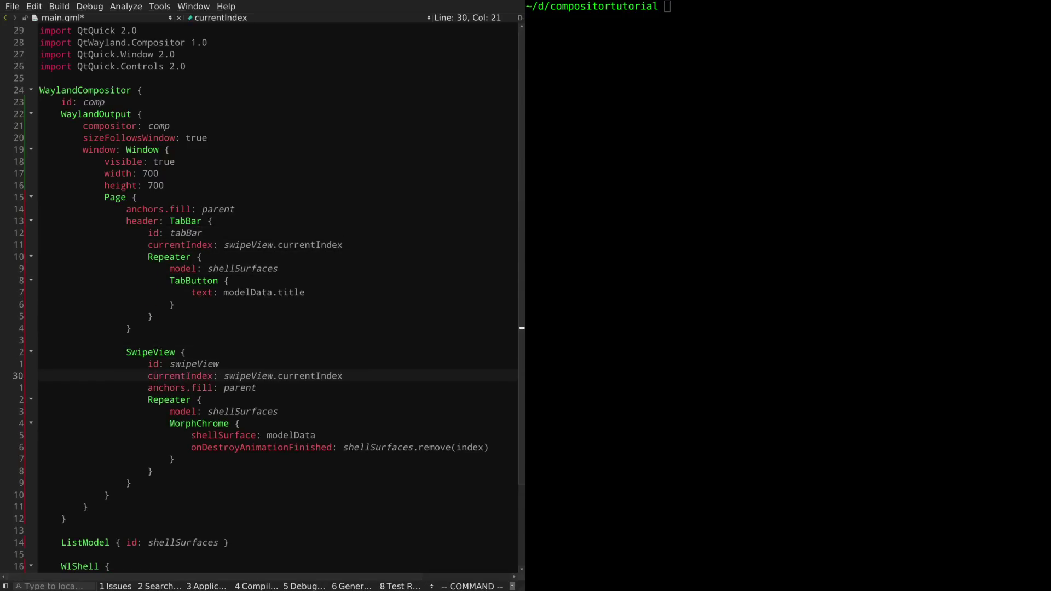
{"action": "key", "text": "w"}
{"action": "key", "text": "w"}
{"action": "type", "text": "cw"}
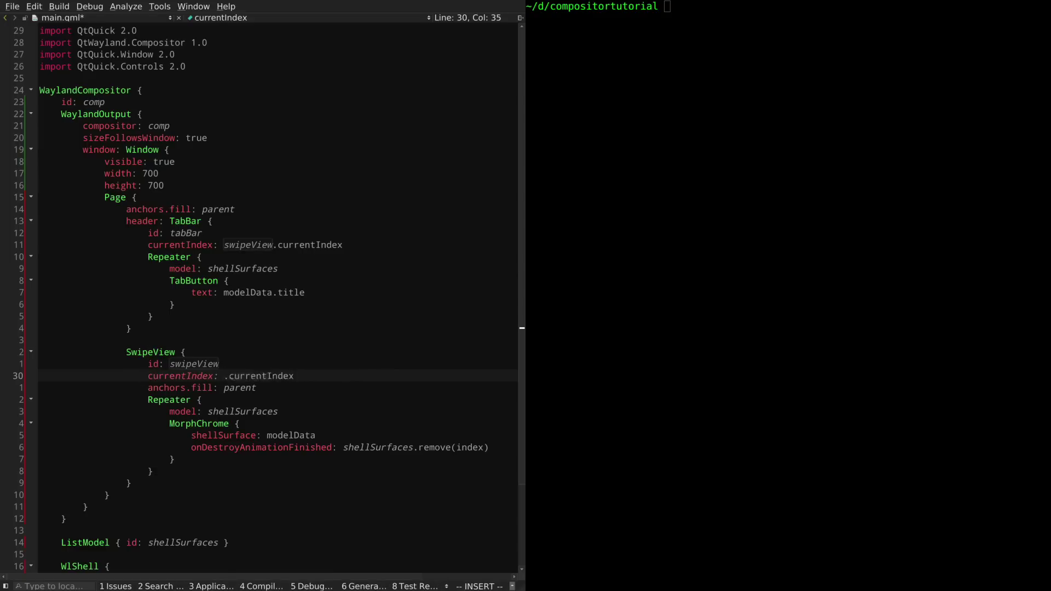
{"action": "type", "text": "tabBar"}
{"action": "key", "text": "Escape"}
{"action": "key", "text": "ctrl+r"}
Step: Move the compositor window, switch among SAMEGAME, CLOCKS, WIGGLY and PHOTOVIEWER tabs, then close it
{"action": "key", "text": "k"}
{"action": "key", "text": "k"}
{"action": "key", "text": "k"}
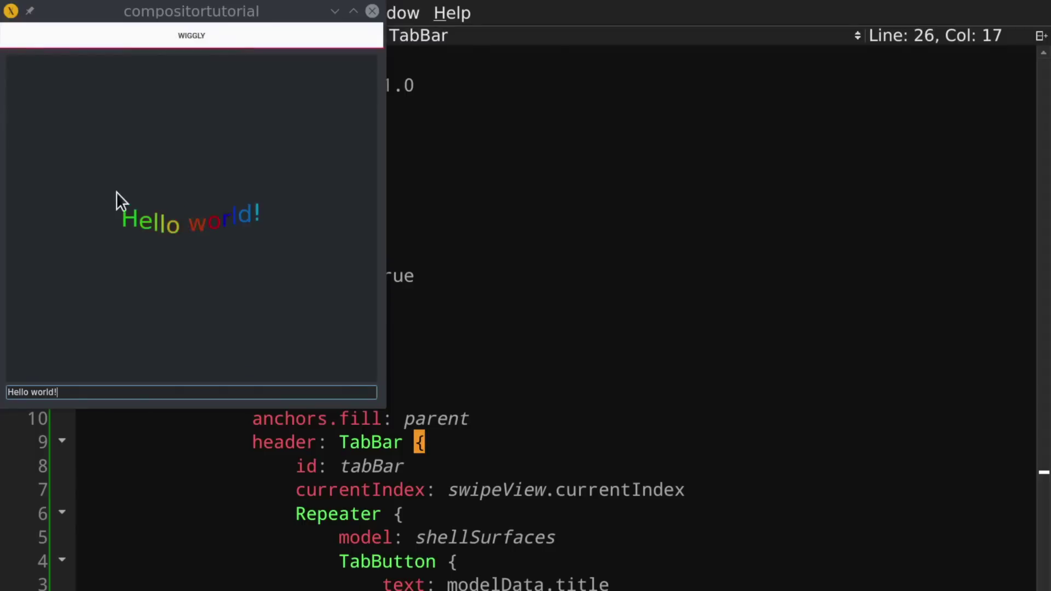
{"action": "left_click_drag", "start_coordinate": [228, 8], "coordinate": [400, 98]}
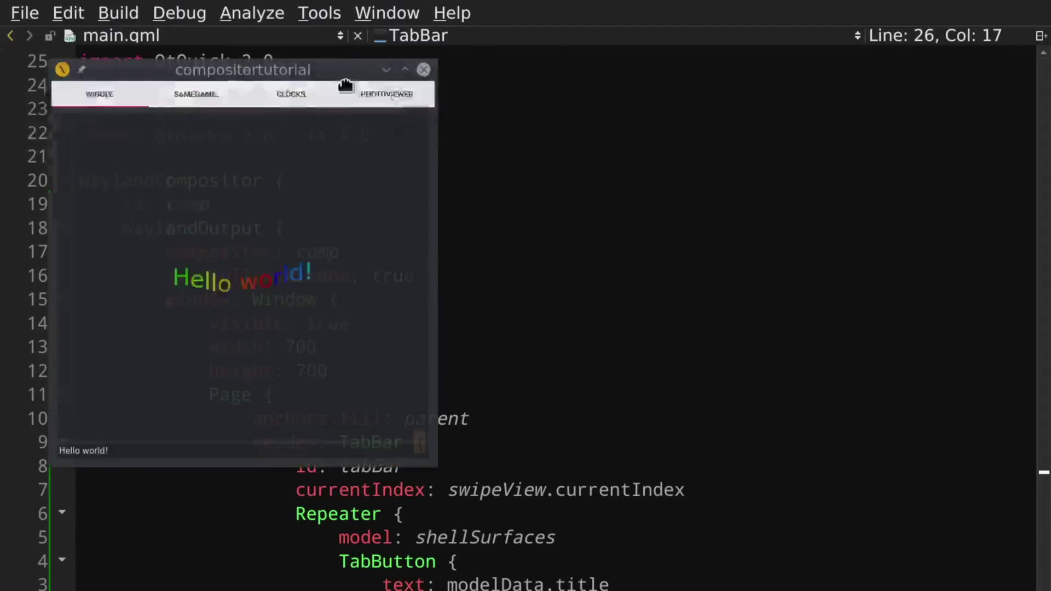
{"action": "left_click", "coordinate": [317, 125]}
{"action": "left_click", "coordinate": [413, 124]}
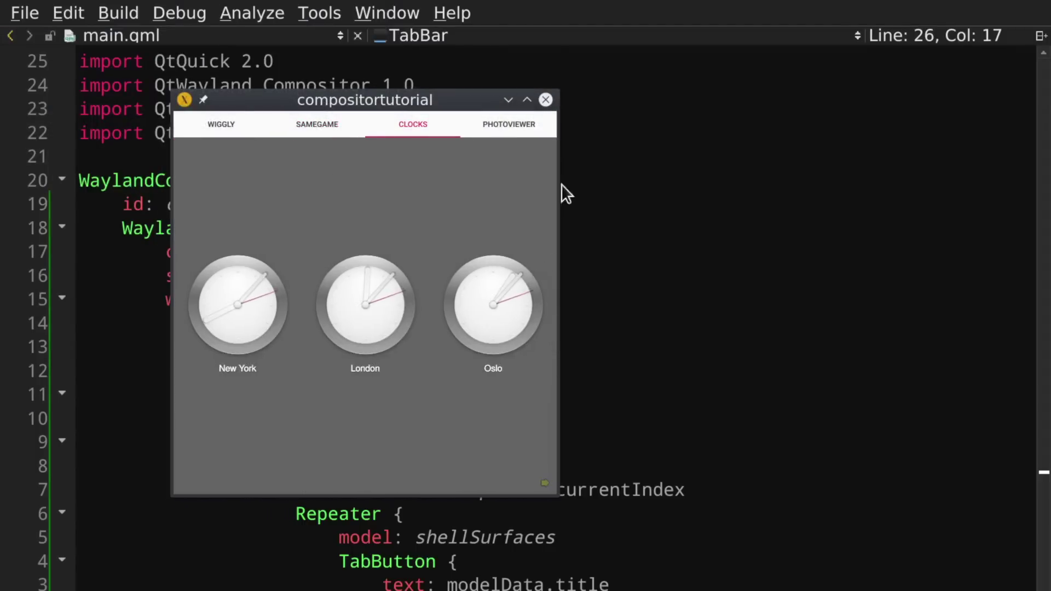
{"action": "left_click", "coordinate": [209, 122]}
{"action": "left_click", "coordinate": [340, 130]}
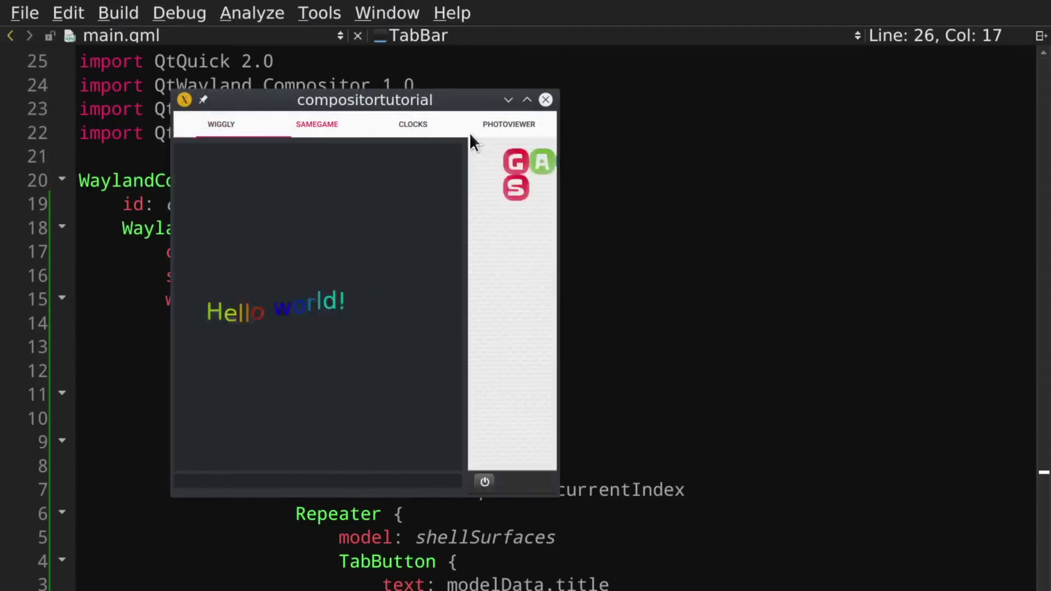
{"action": "left_click", "coordinate": [495, 135]}
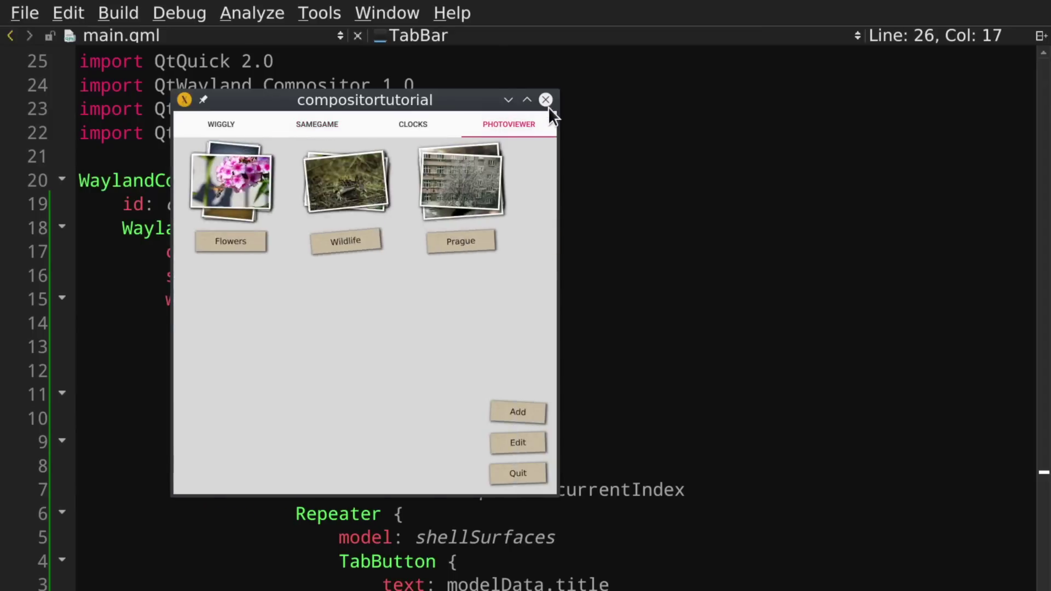
{"action": "left_click", "coordinate": [547, 100]}
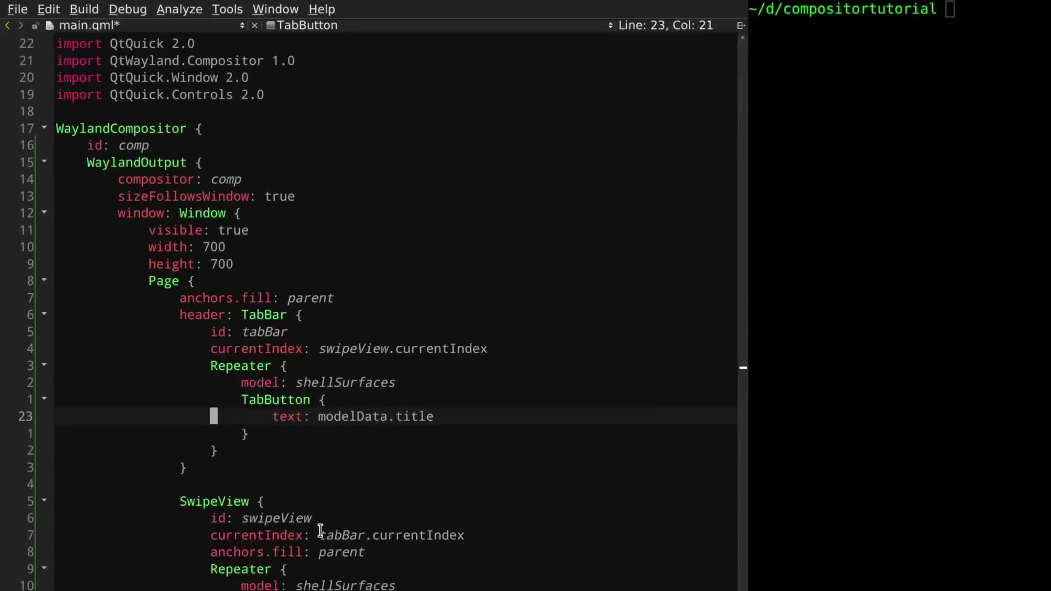
Step: Add a 32×32 WaylandQuickItem thumbnail of the client's surface with sizeFollowsSurface set
{"action": "key", "text": "o"}
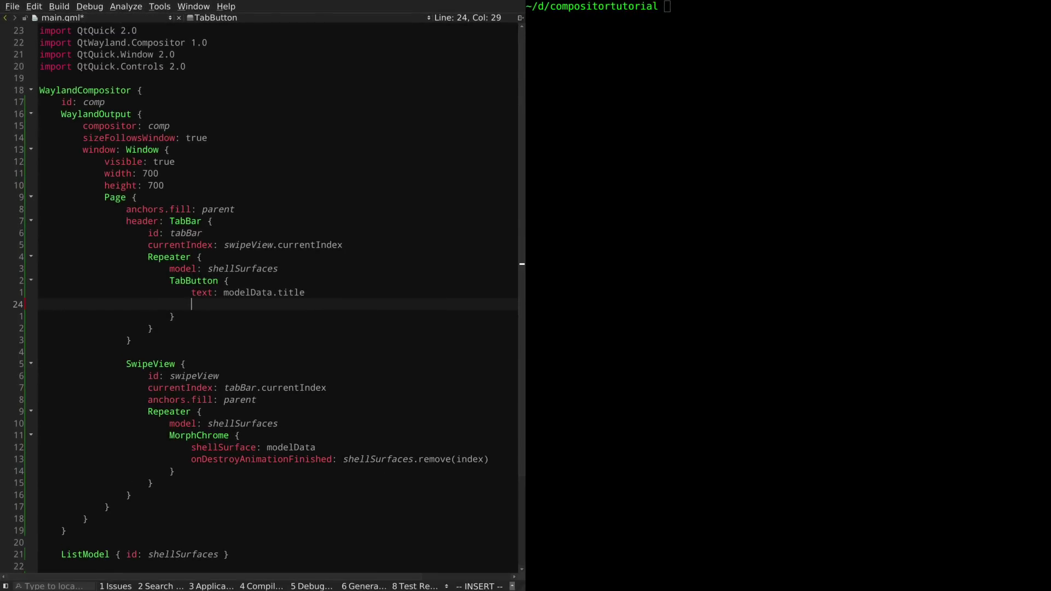
{"action": "type", "text": "Wayla"}
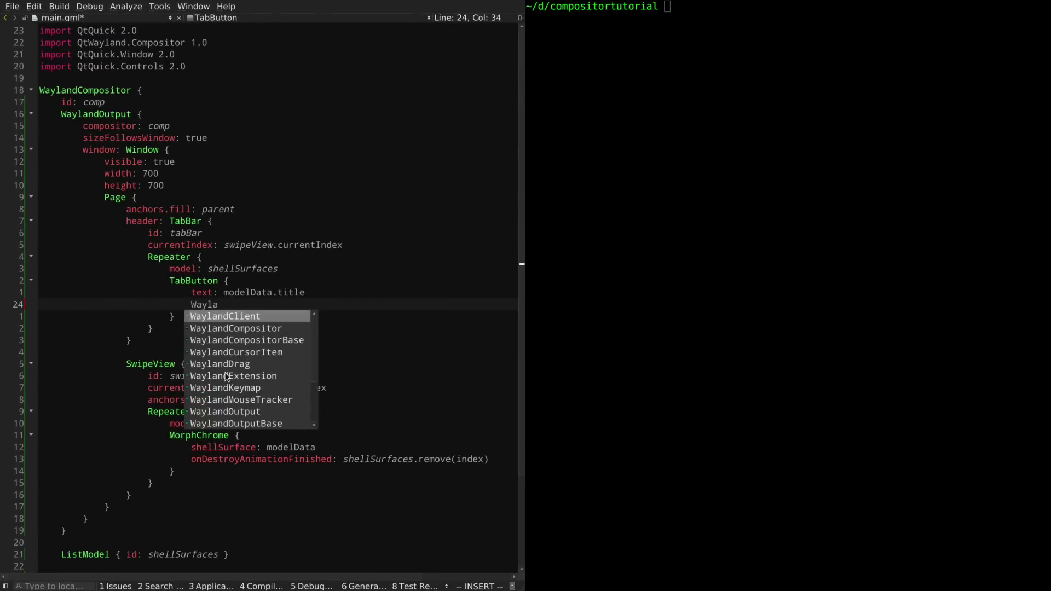
{"action": "type", "text": "ndQui"}
{"action": "key", "text": "Return"}
{"action": "type", "text": "{"}
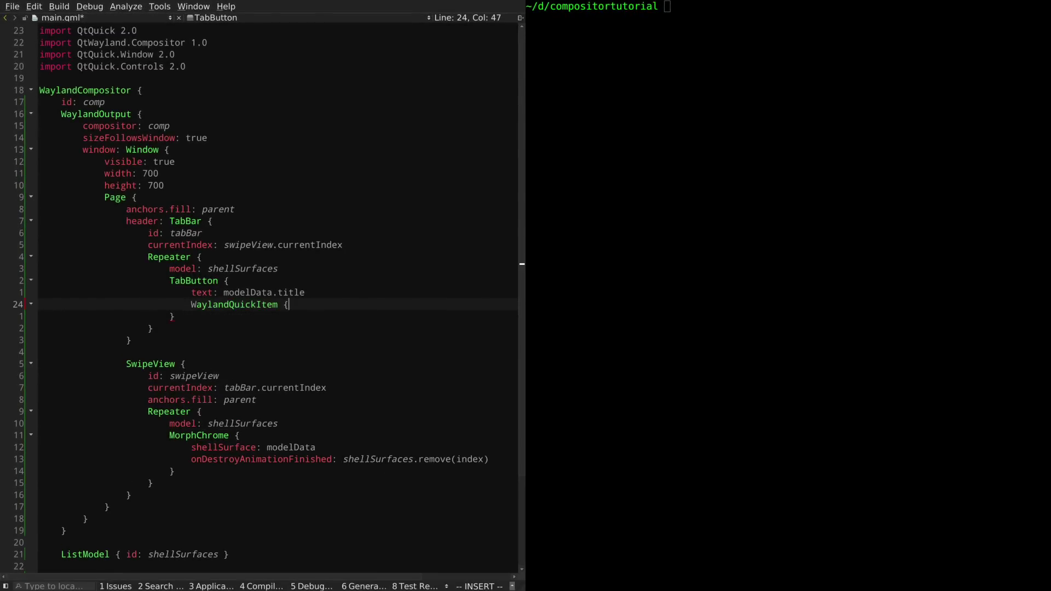
{"action": "key", "text": "Return"}
{"action": "type", "text": "surface: "}
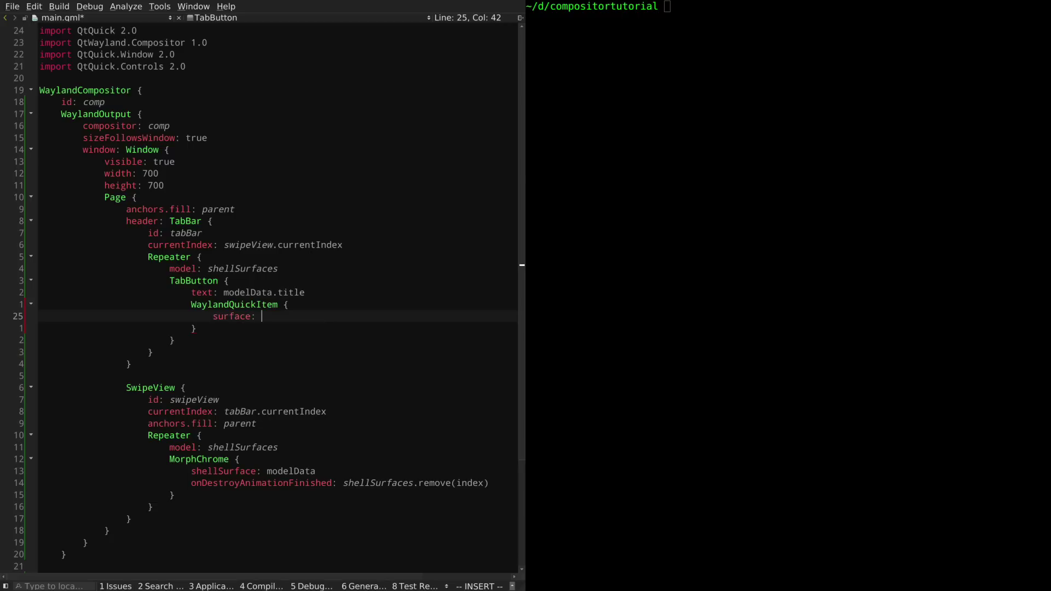
{"action": "type", "text": "modelData.surface"}
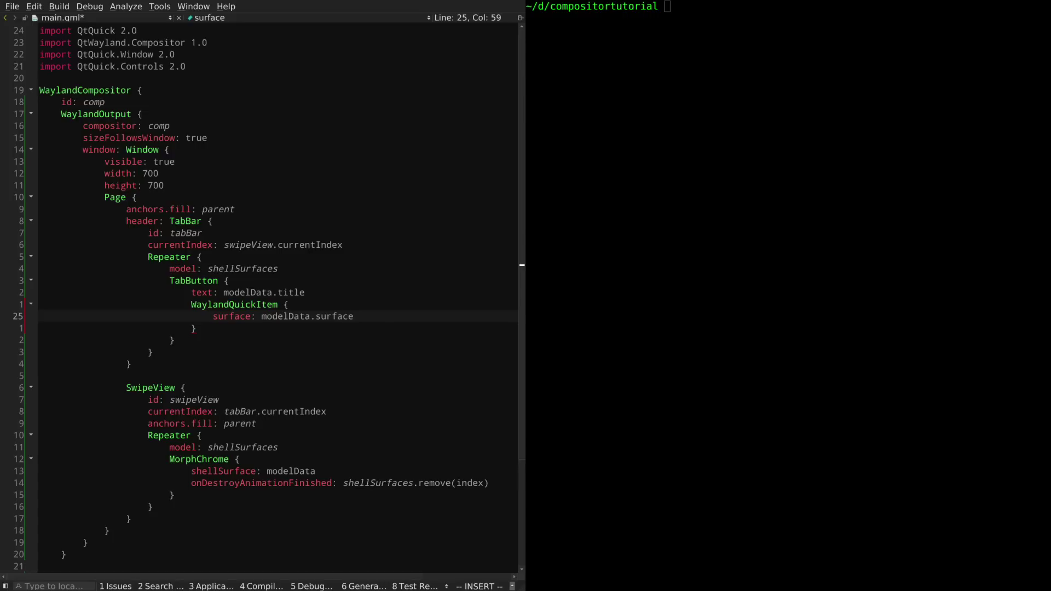
{"action": "key", "text": "Return"}
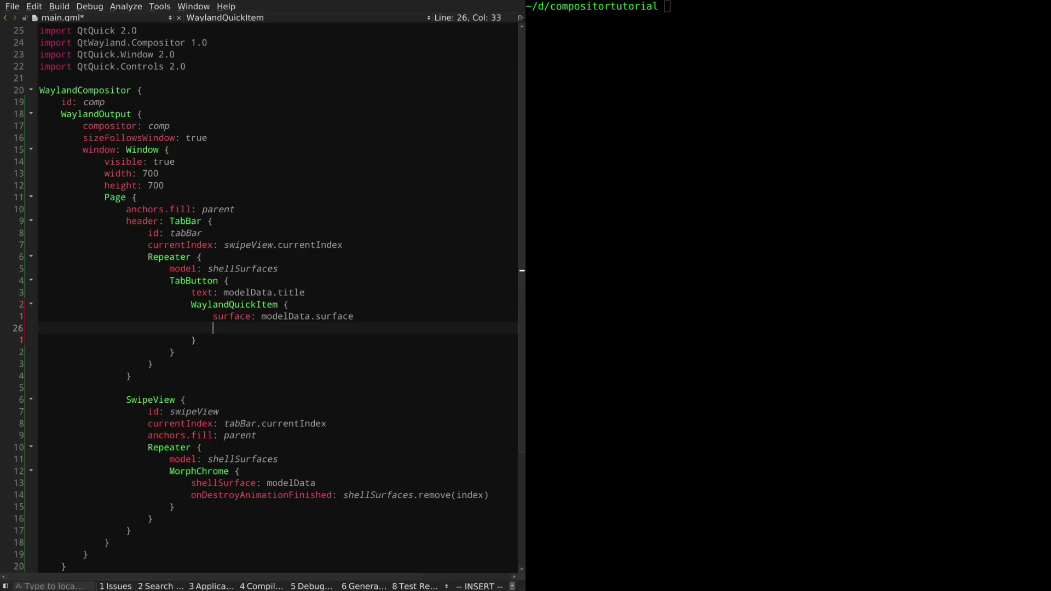
{"action": "type", "text": "width: "}
{"action": "type", "text": "32"}
{"action": "key", "text": "Return"}
{"action": "type", "text": "height:"}
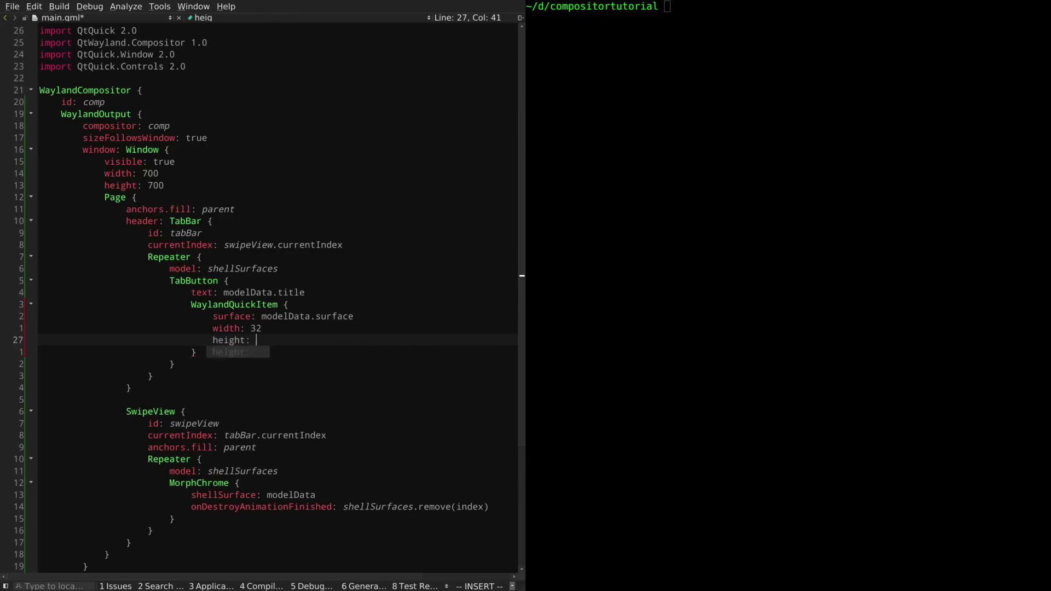
{"action": "key", "text": "Return"}
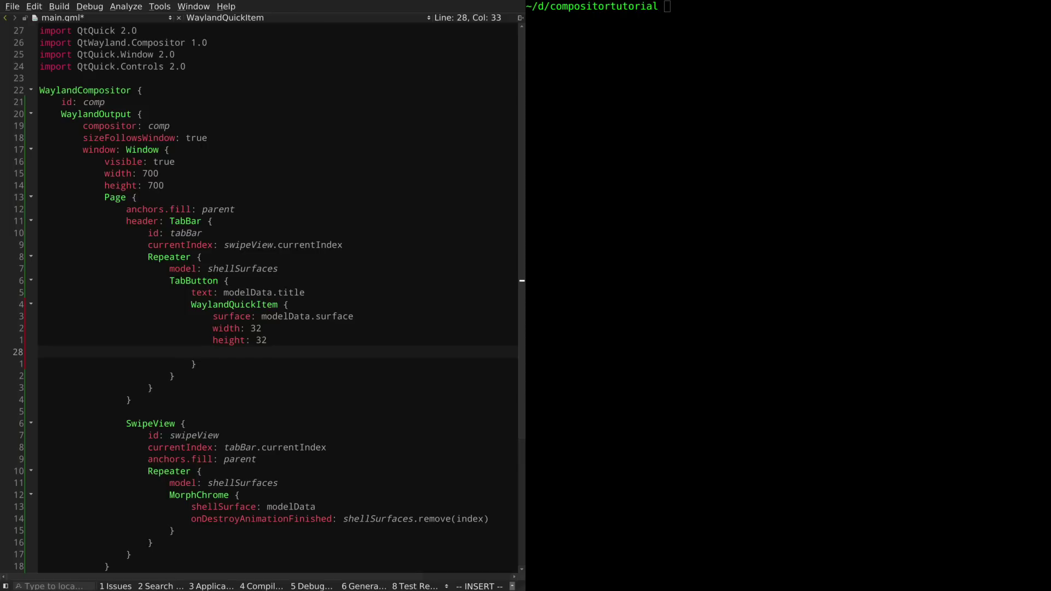
{"action": "type", "text": "size"}
{"action": "key", "text": "Return"}
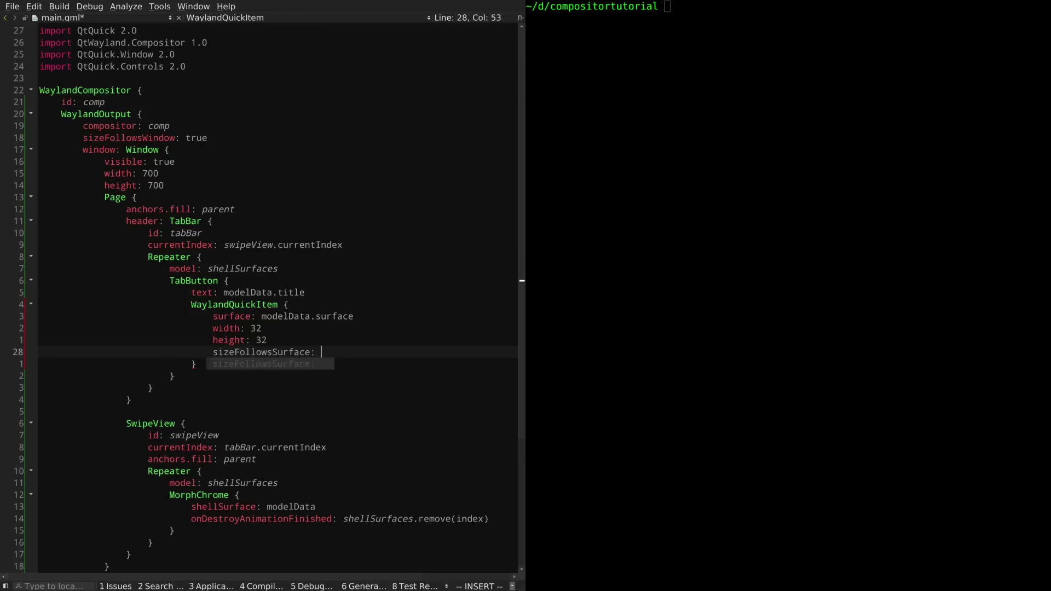
{"action": "type", "text": "false"}
{"action": "key", "text": "Return"}
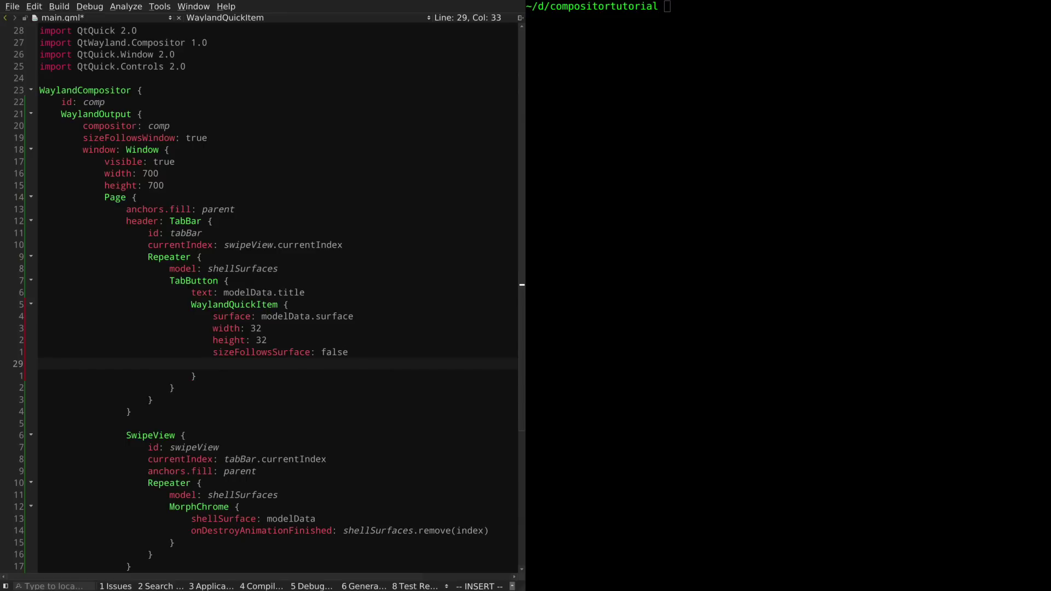
{"action": "type", "text": "enable"}
Step: Set enabled and anchor the thumbnail left, vertically centred, with leftMargin 5
{"action": "key", "text": "Return"}
{"action": "type", "text": "false"}
{"action": "key", "text": "Return"}
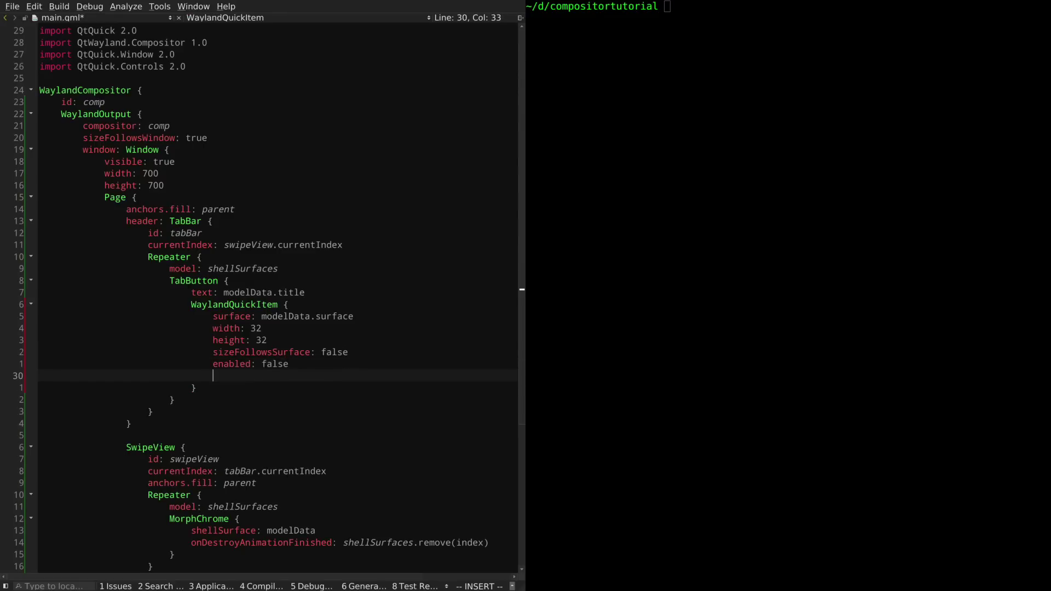
{"action": "type", "text": "anchors"}
{"action": "type", "text": ".lef"}
{"action": "key", "text": "Return"}
{"action": "type", "text": "pare"}
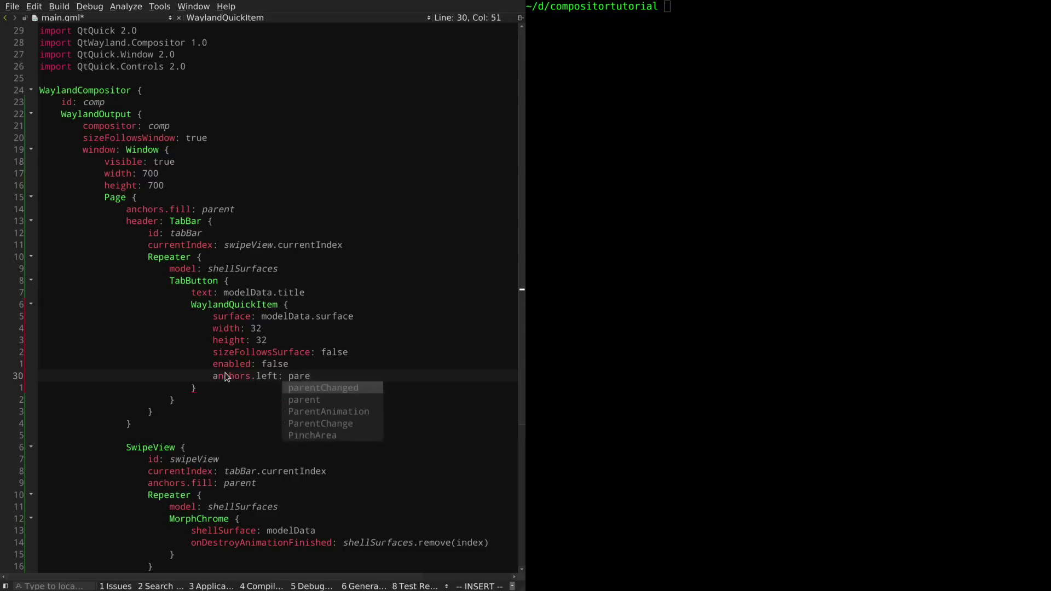
{"action": "type", "text": "nt.left"}
{"action": "key", "text": "Return"}
{"action": "type", "text": "anchors"}
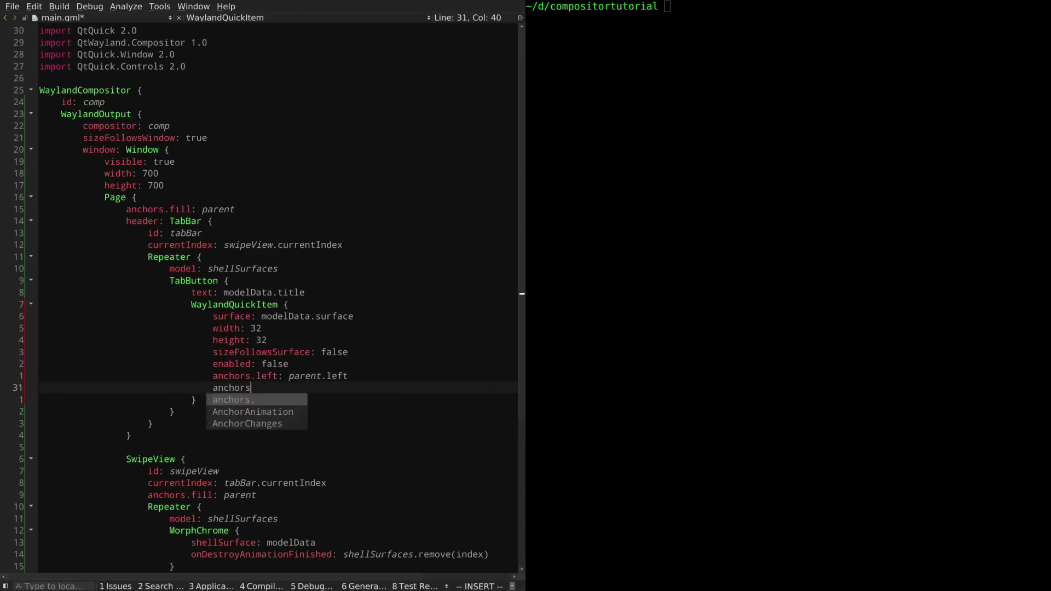
{"action": "type", "text": ".verticalCenter: paren"}
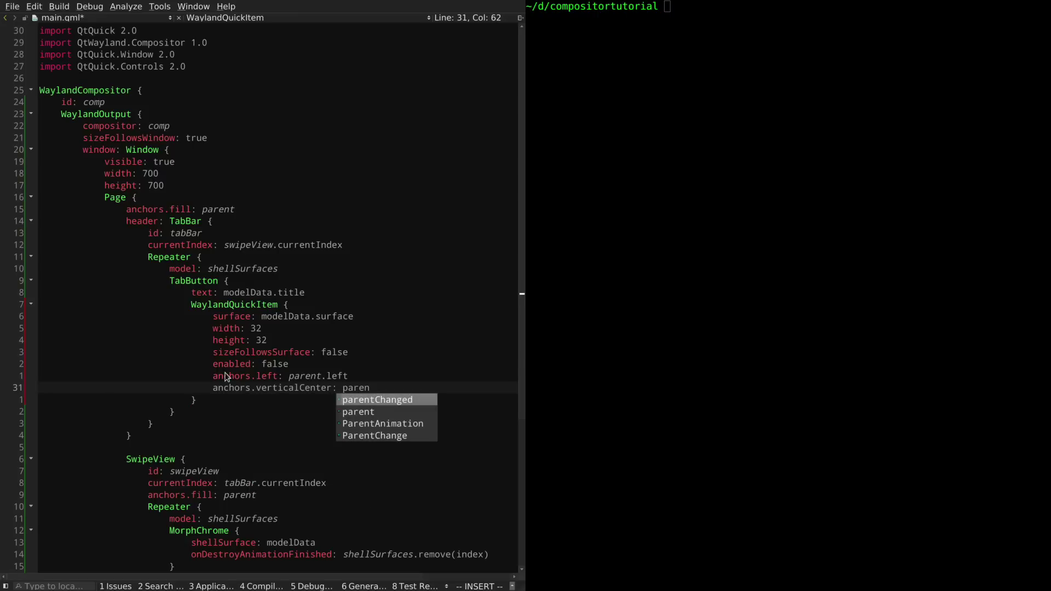
{"action": "type", "text": "t.ver"}
{"action": "key", "text": "Return"}
{"action": "key", "text": "Return"}
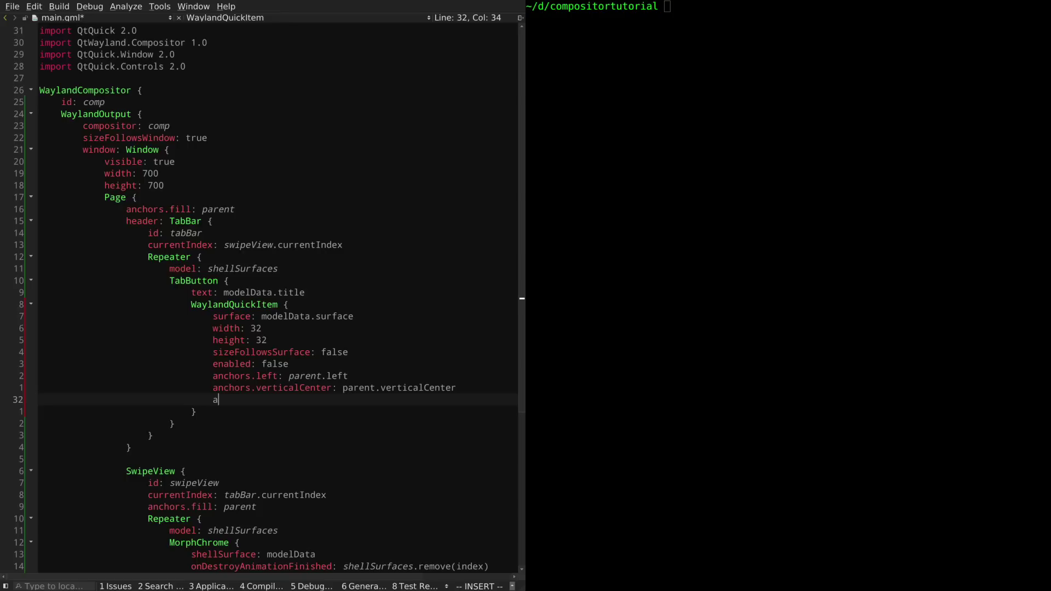
{"action": "type", "text": "anchors.lef"}
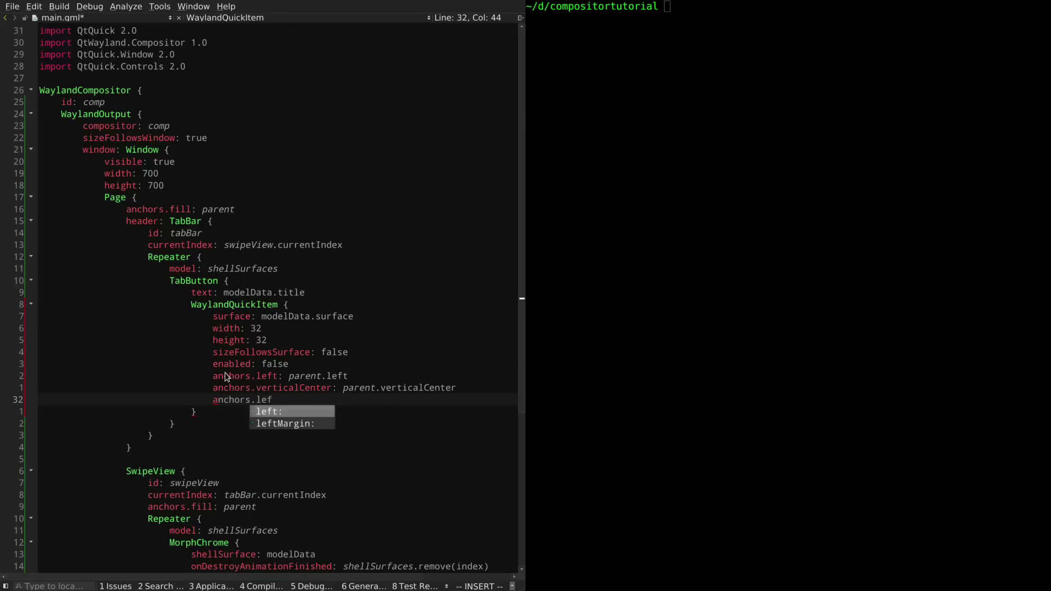
{"action": "key", "text": "Down"}
{"action": "key", "text": "Return"}
{"action": "type", "text": "5"}
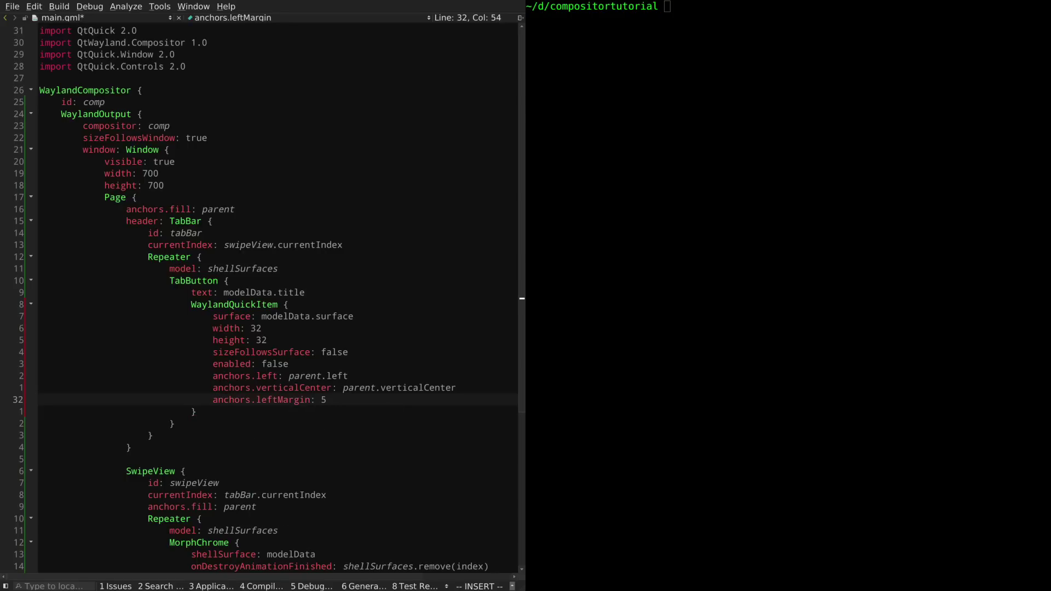
Step: Save main.qml with :w and rebuild the compositor
{"action": "key", "text": "Escape"}
{"action": "type", "text": ":w"}
{"action": "key", "text": "Return"}
{"action": "key", "text": "ctrl+r"}
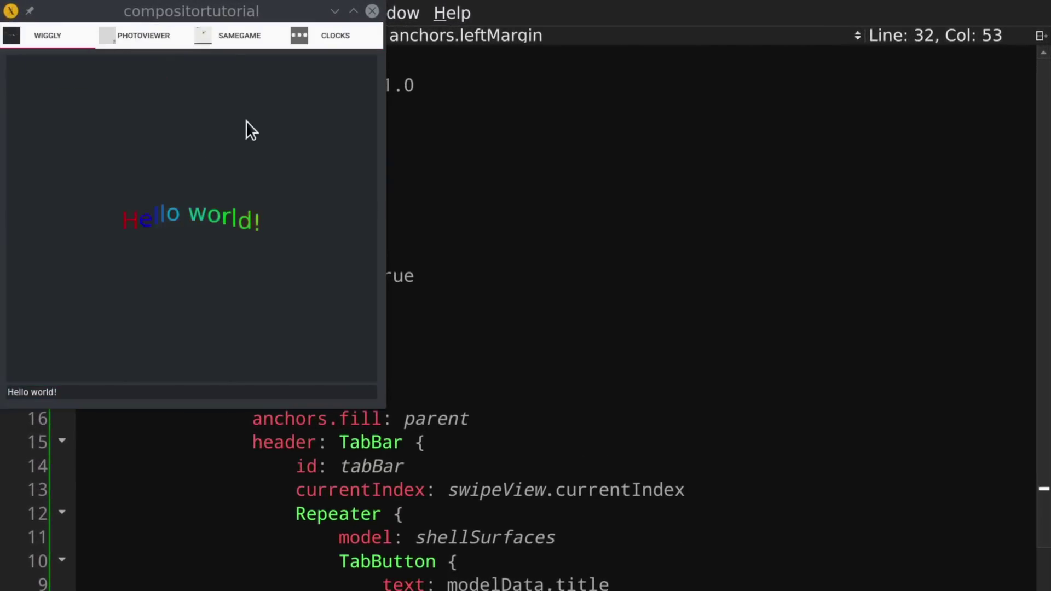
Step: Open the SAMEGAME tab, start a game, clear a block group, then close the compositor
{"action": "left_click", "coordinate": [202, 34]}
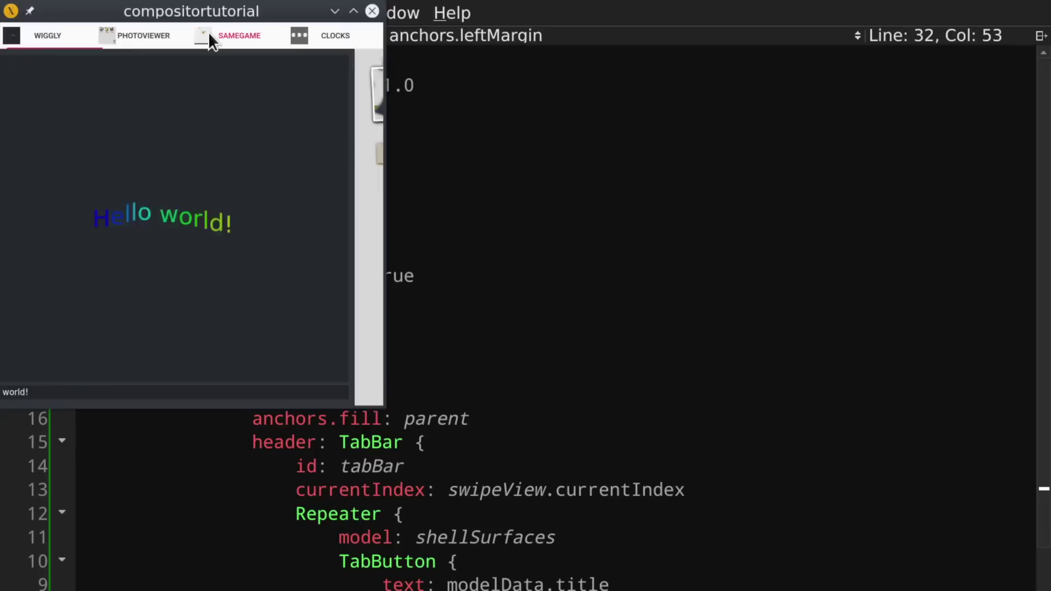
{"action": "left_click", "coordinate": [211, 139]}
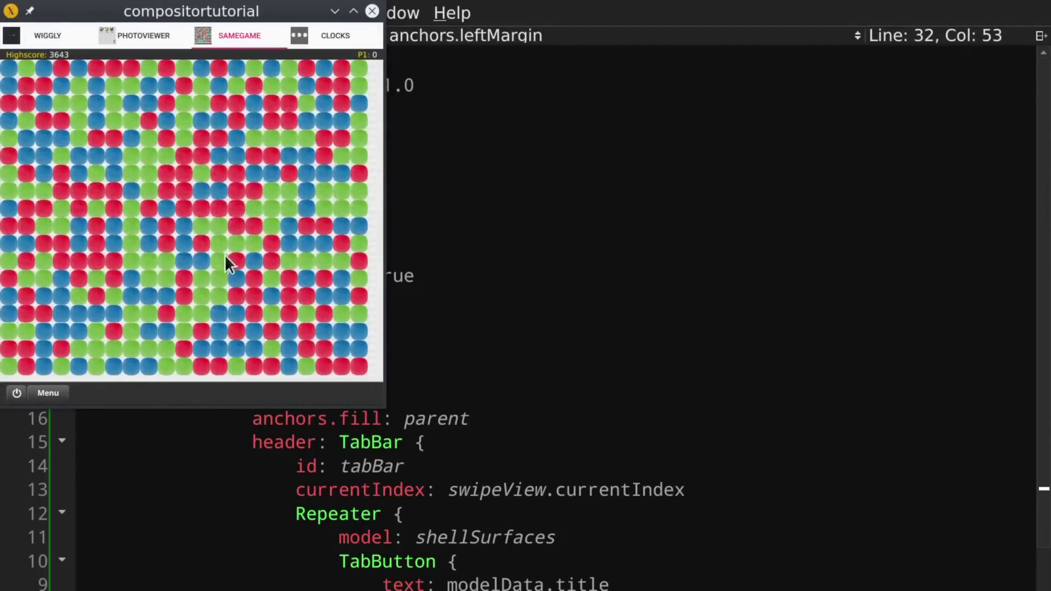
{"action": "left_click", "coordinate": [223, 256]}
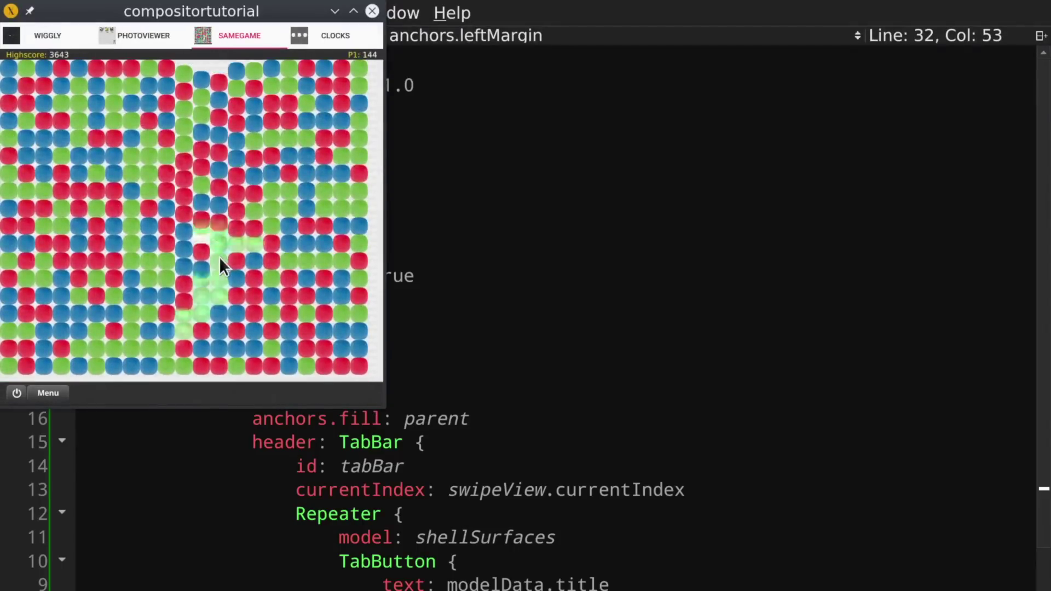
{"action": "left_click", "coordinate": [372, 13]}
{"action": "left_click", "coordinate": [222, 412]}
Step: Add a right-anchored 'x' ToolButton whose onClicked calls modelData.surface.client.close()
{"action": "key", "text": "Return"}
{"action": "type", "text": "Tool"}
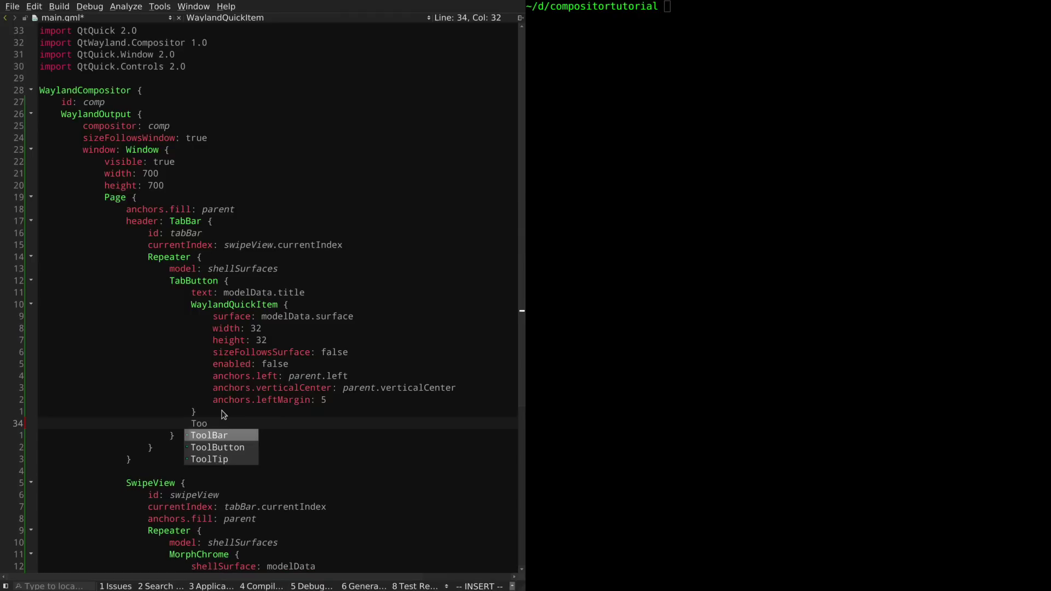
{"action": "type", "text": "Button {"}
{"action": "key", "text": "Return"}
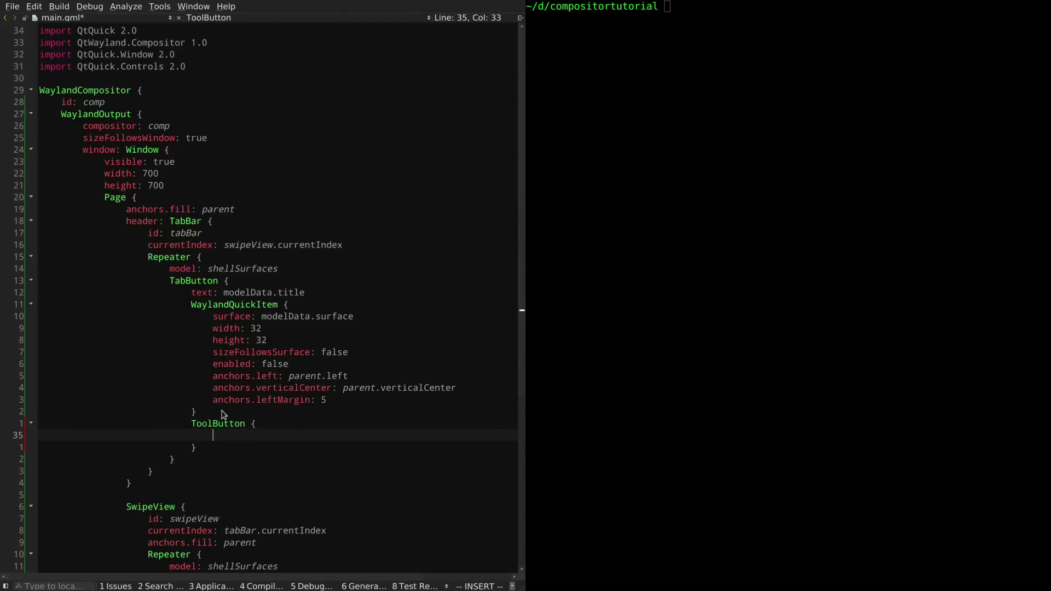
{"action": "type", "text": "anchors.ri"}
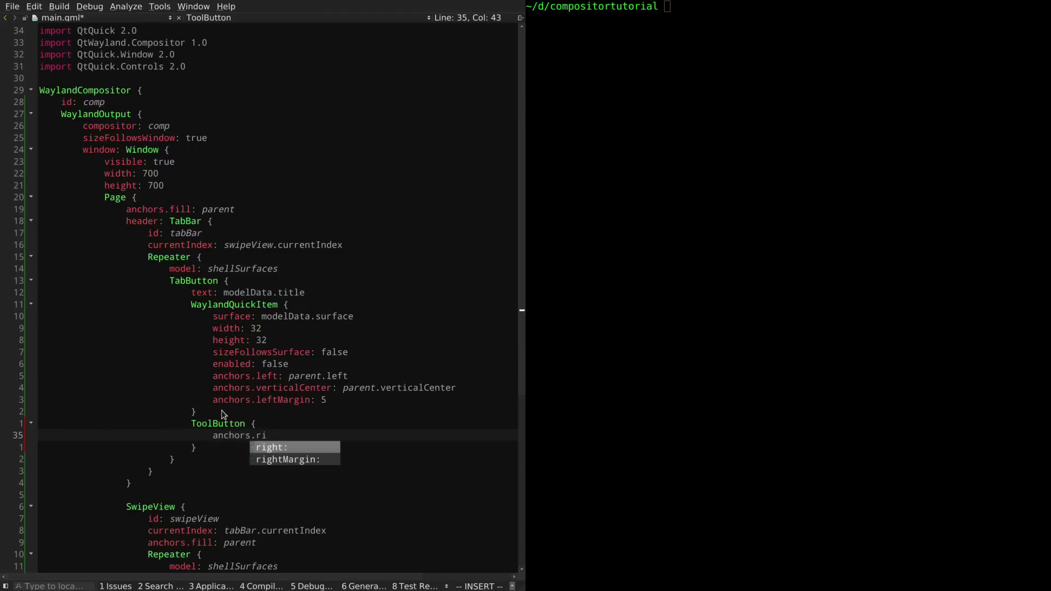
{"action": "type", "text": "ght: parent.righ"}
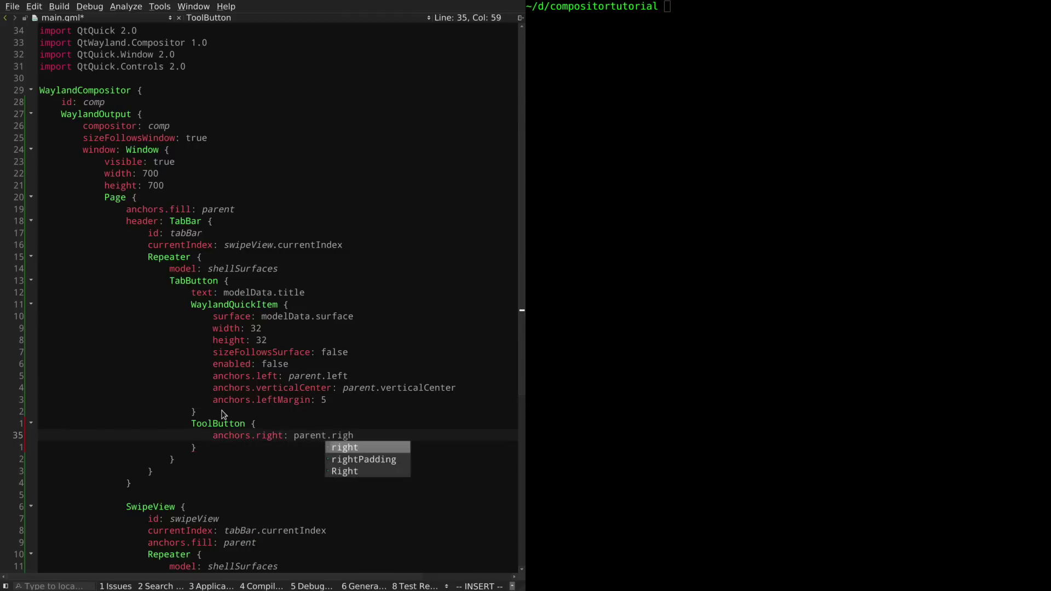
{"action": "type", "text": "t"}
{"action": "key", "text": "Return"}
{"action": "type", "text": "text: \""}
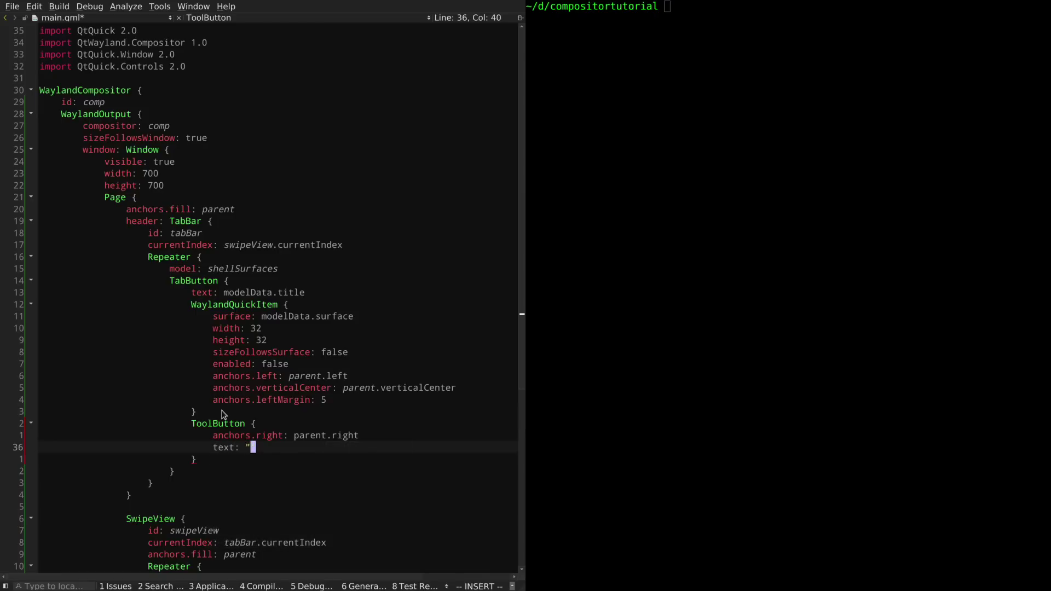
{"action": "type", "text": "x\""}
{"action": "key", "text": "Return"}
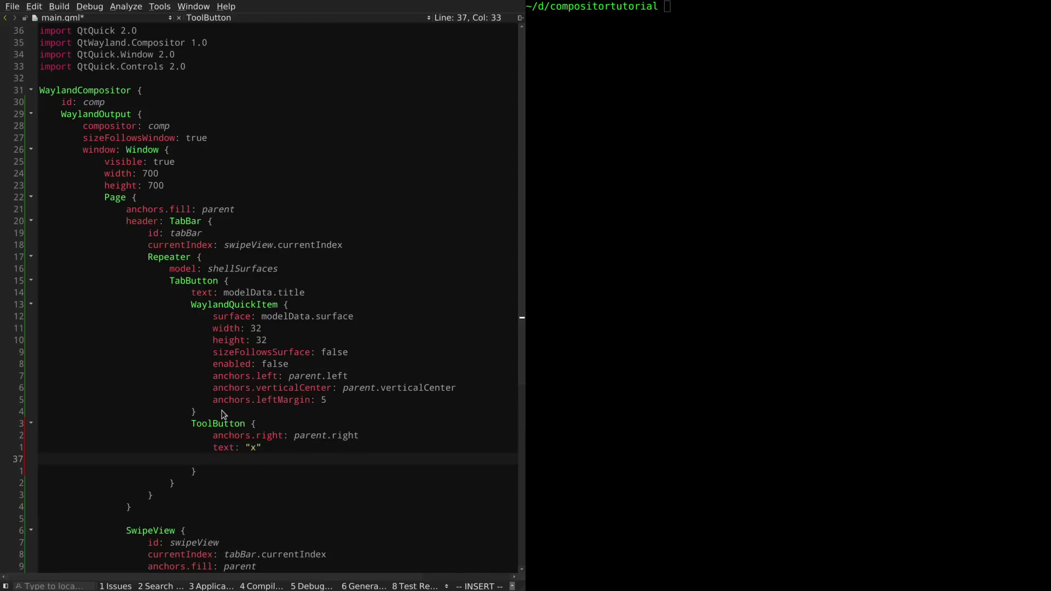
{"action": "type", "text": "onClicked"}
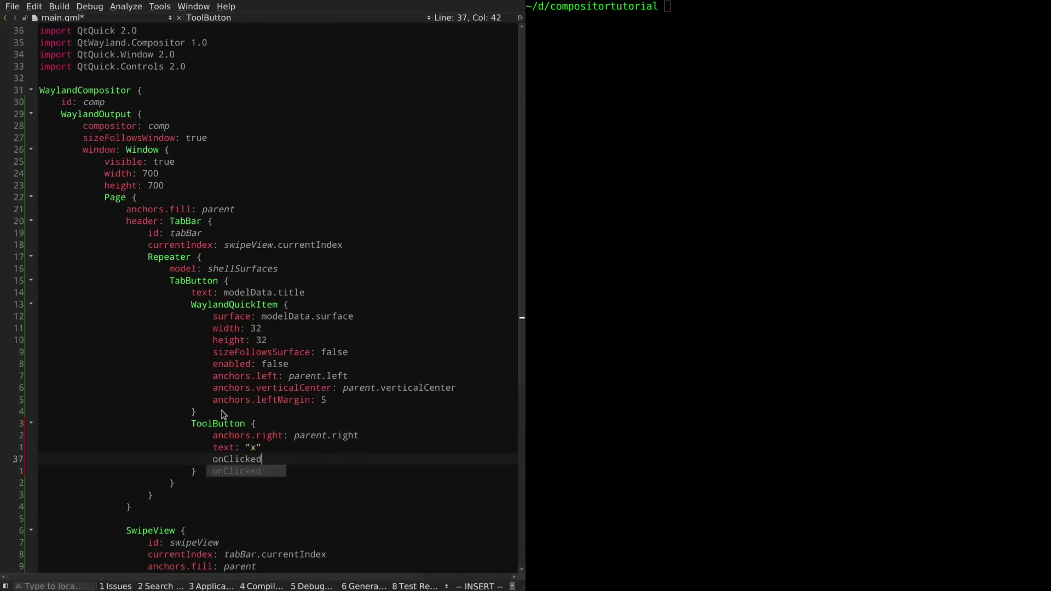
{"action": "key", "text": "Return"}
{"action": "type", "text": "modelDat"}
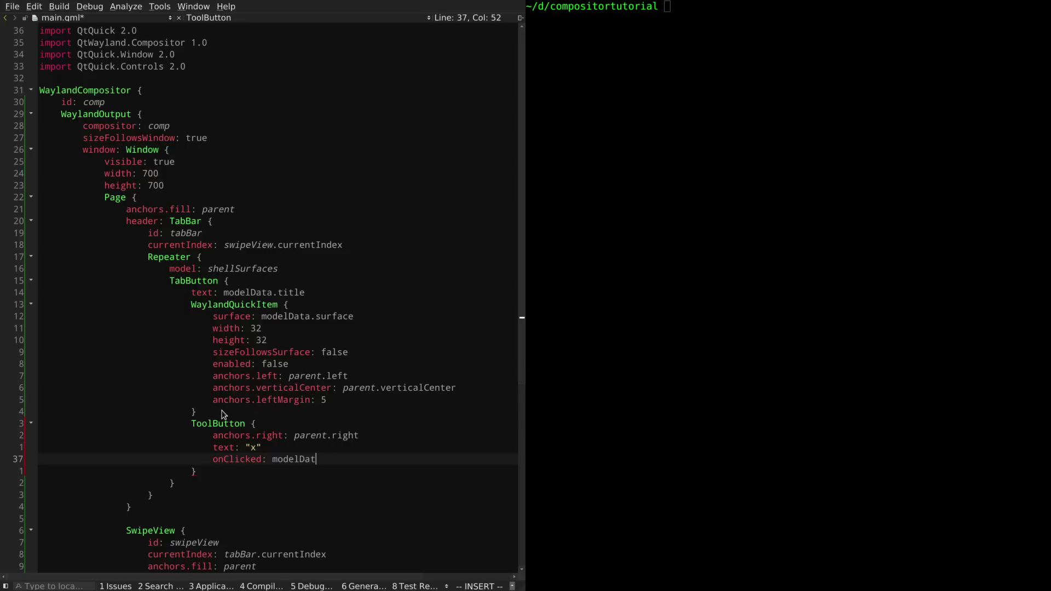
{"action": "type", "text": "a.surface.client."}
{"action": "type", "text": "close()"}
Step: Save the file and run the updated compositor
{"action": "key", "text": "Escape"}
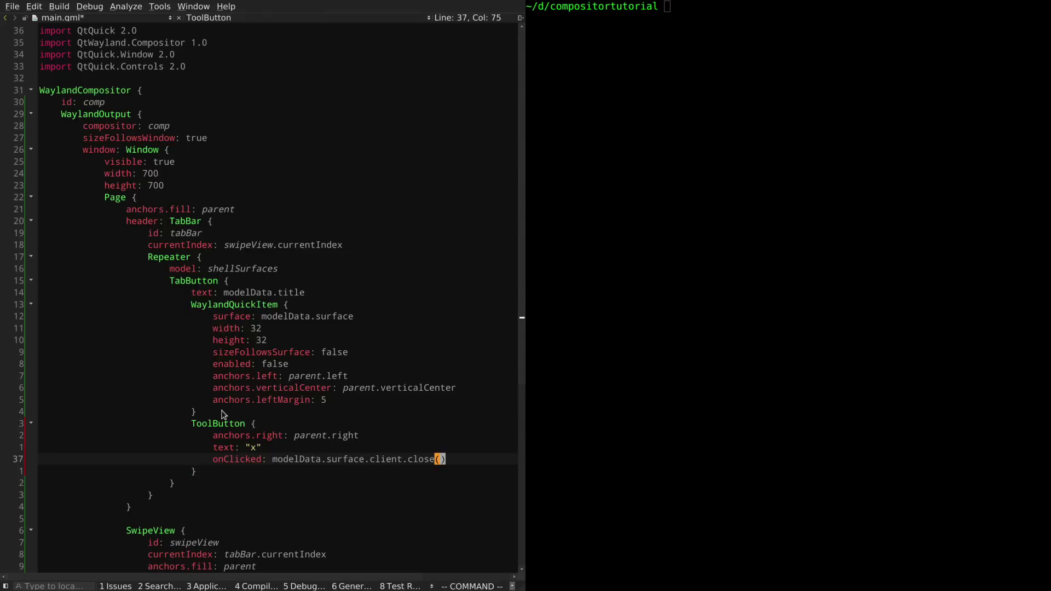
{"action": "type", "text": ":w"}
{"action": "key", "text": "Return"}
{"action": "key", "text": "ctrl+r"}
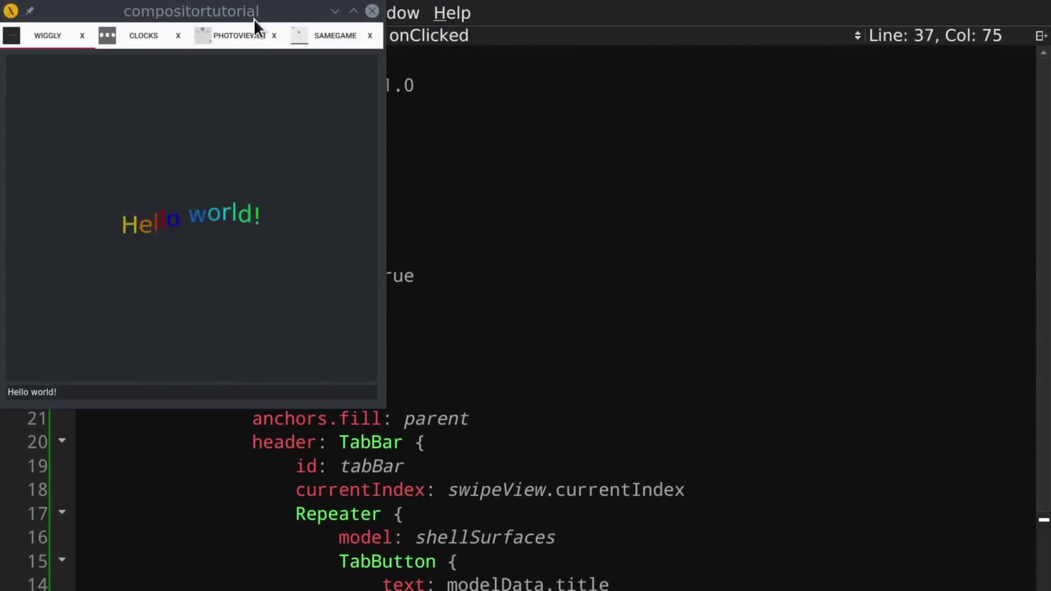
Step: Close the PhotoViewer, Clocks and Wiggly client tabs, then shut the compositor window
{"action": "left_click", "coordinate": [249, 33]}
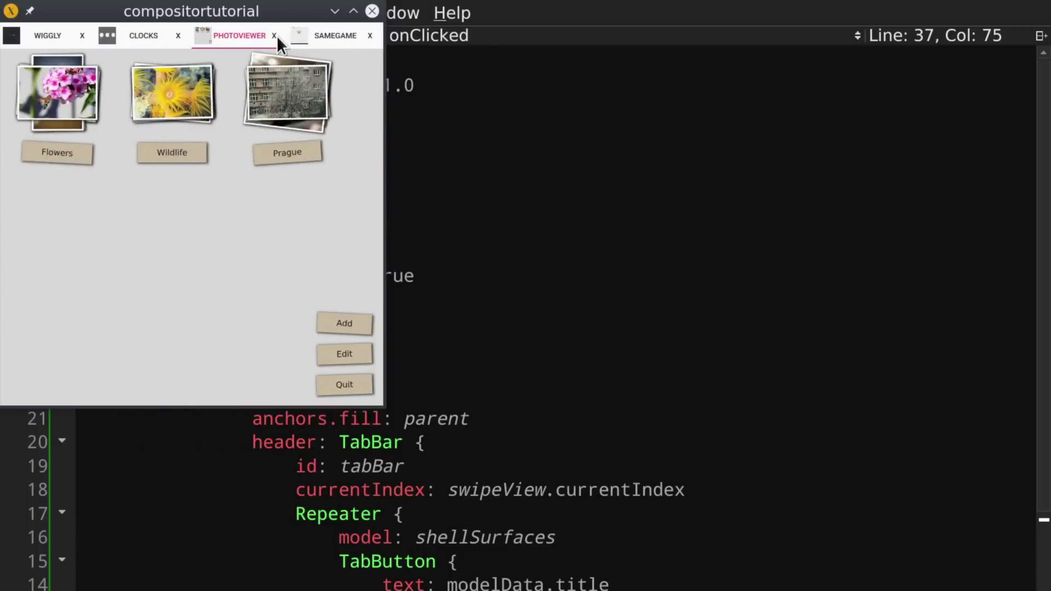
{"action": "left_click", "coordinate": [274, 35]}
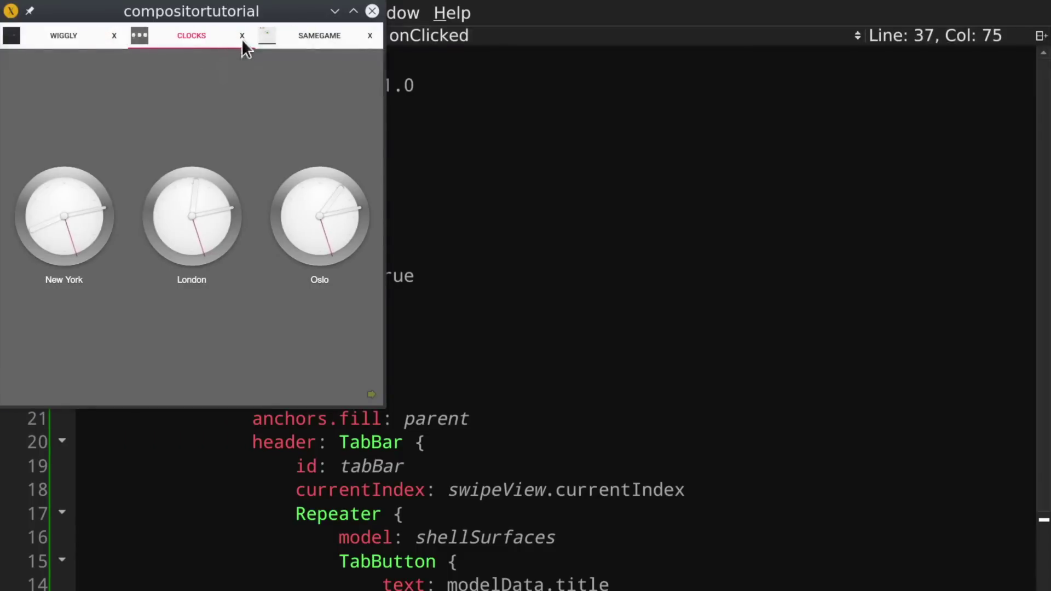
{"action": "left_click", "coordinate": [242, 36]}
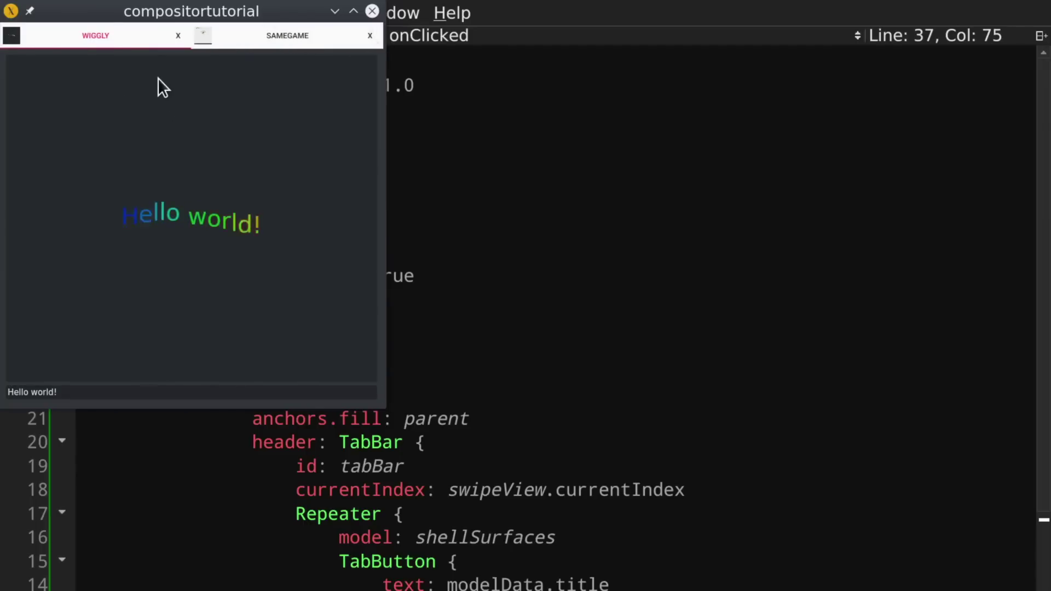
{"action": "left_click", "coordinate": [370, 36]}
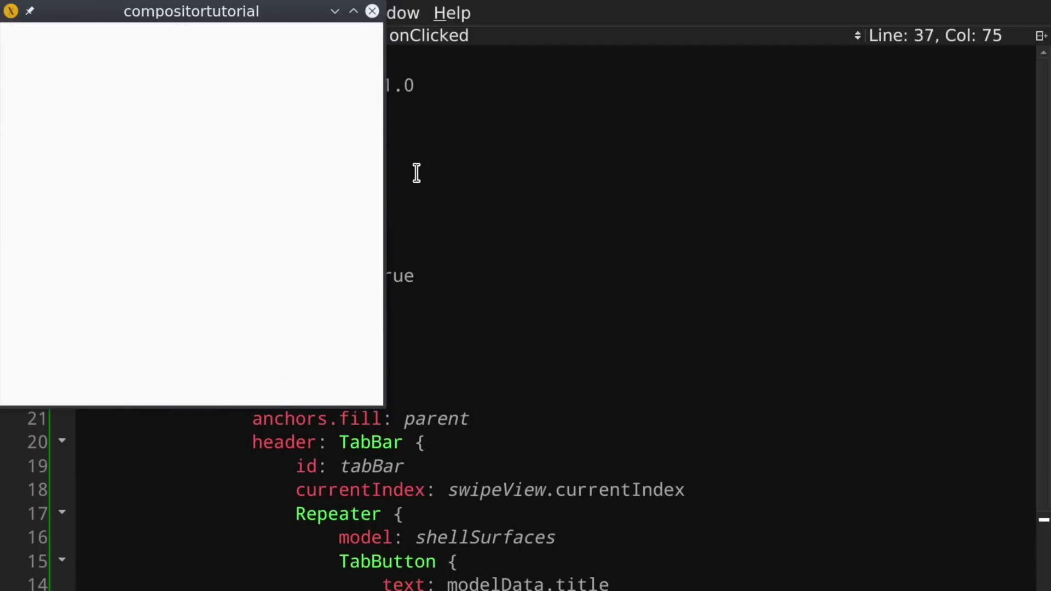
{"action": "left_click", "coordinate": [372, 12]}
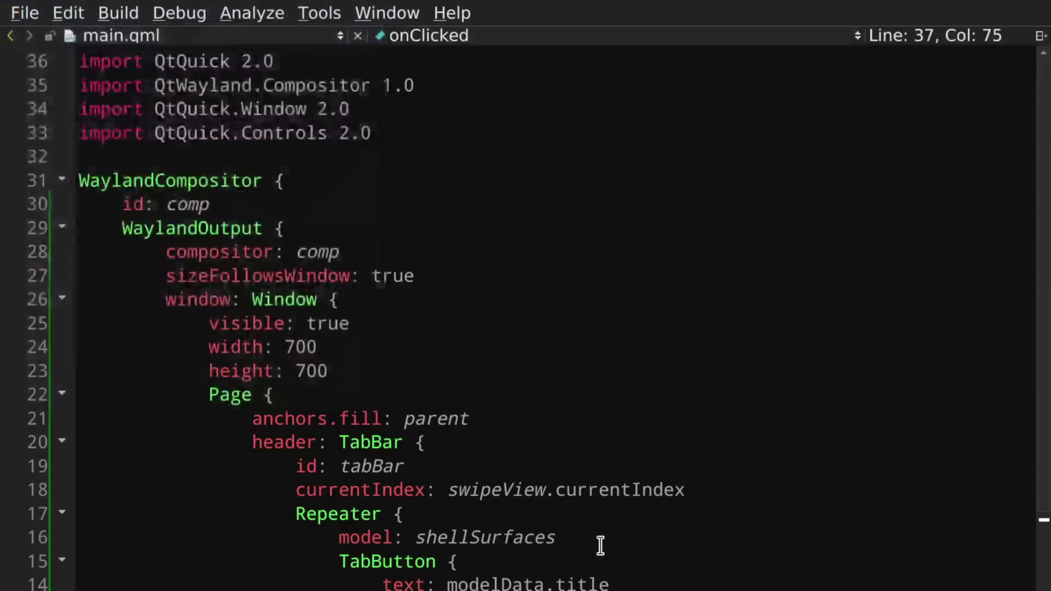